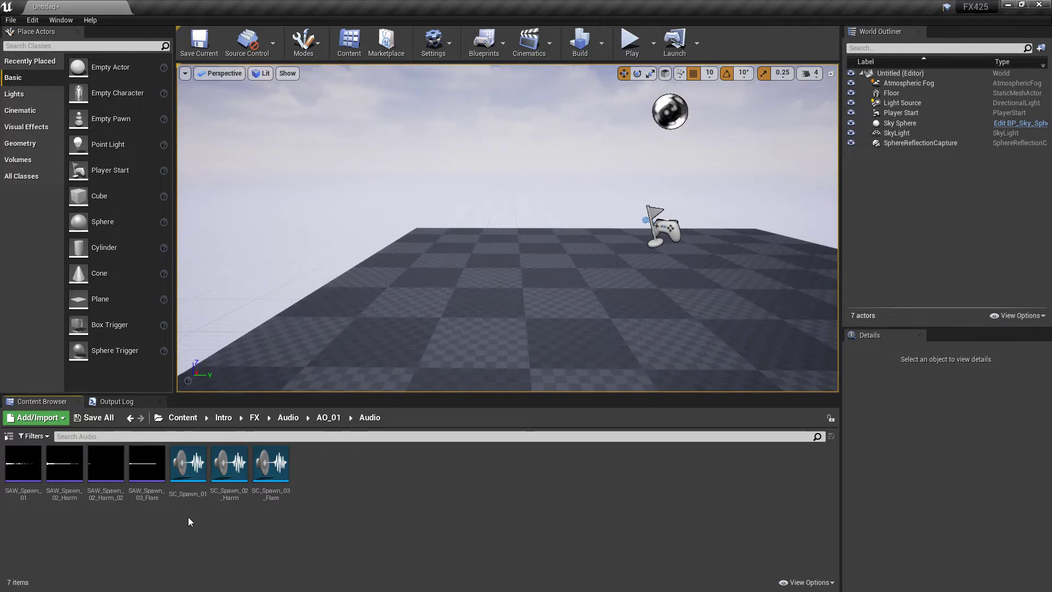
- Audition the SAW_Spawn_01, SAW_Spawn_02_Harm, SAW_Spawn_02_Harm_02 and SAW_Spawn_03_Flare sound waves
{"action": "left_click", "coordinate": [16, 465]}
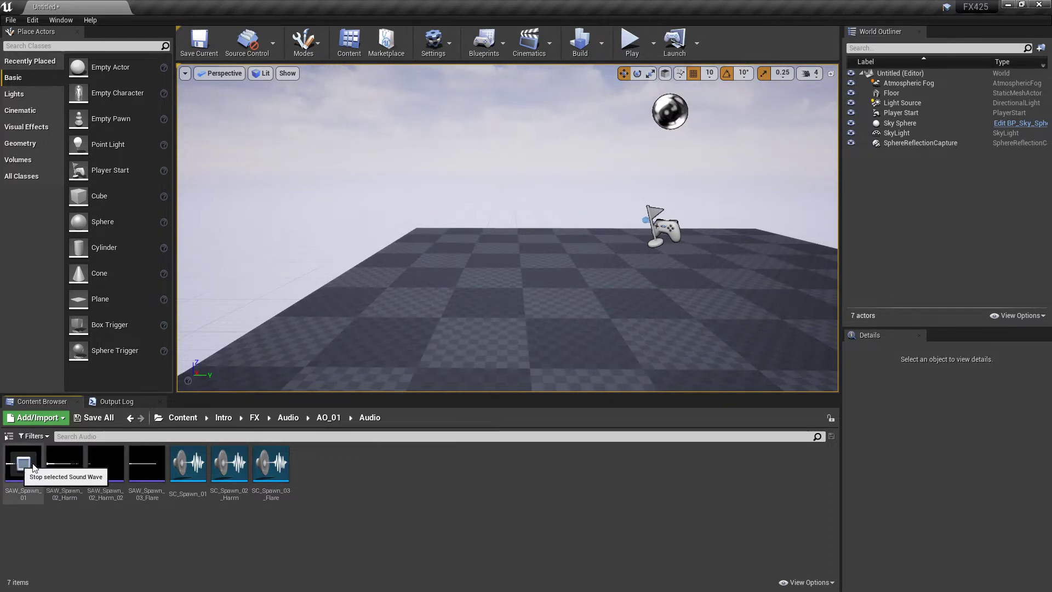
{"action": "left_click", "coordinate": [62, 469]}
{"action": "left_click", "coordinate": [104, 467]}
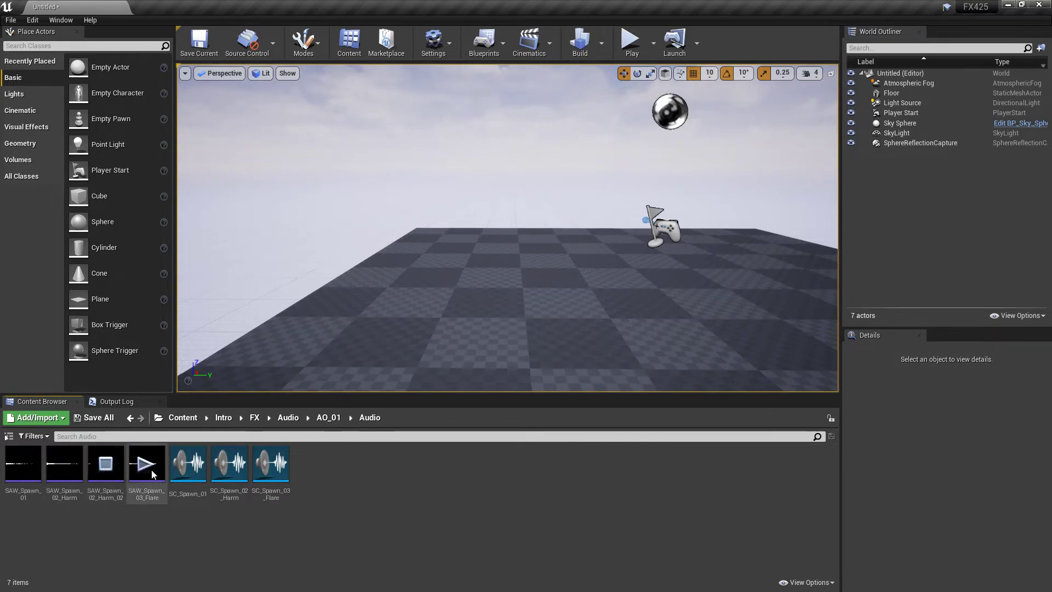
{"action": "left_click", "coordinate": [153, 474]}
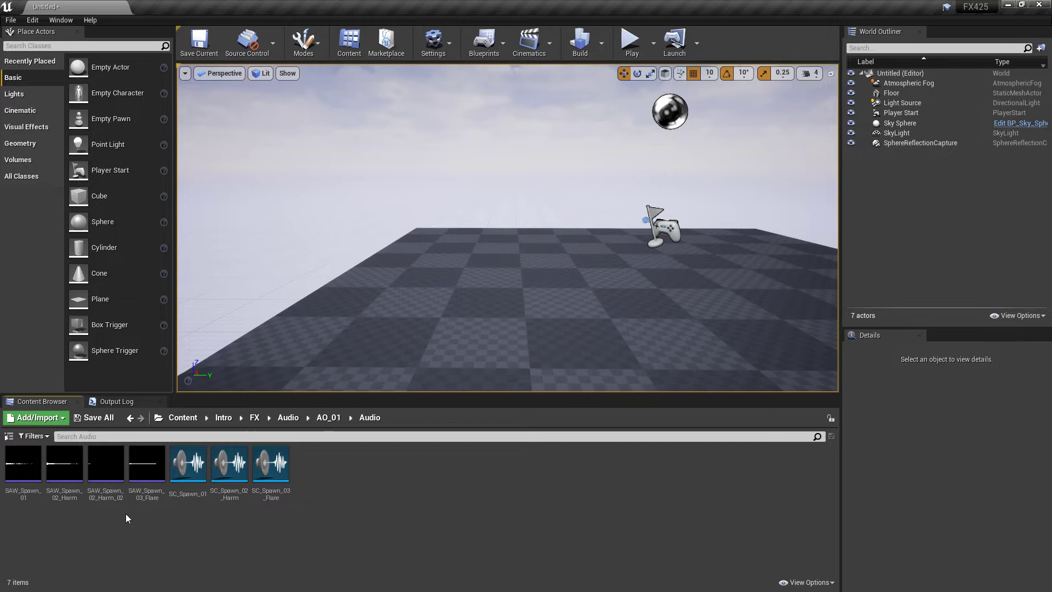
- Inspect the SC_Spawn_02_Harm sound cue graph, close it, and go up to AO_01
{"action": "left_click", "coordinate": [230, 496]}
{"action": "double_click", "coordinate": [230, 496]}
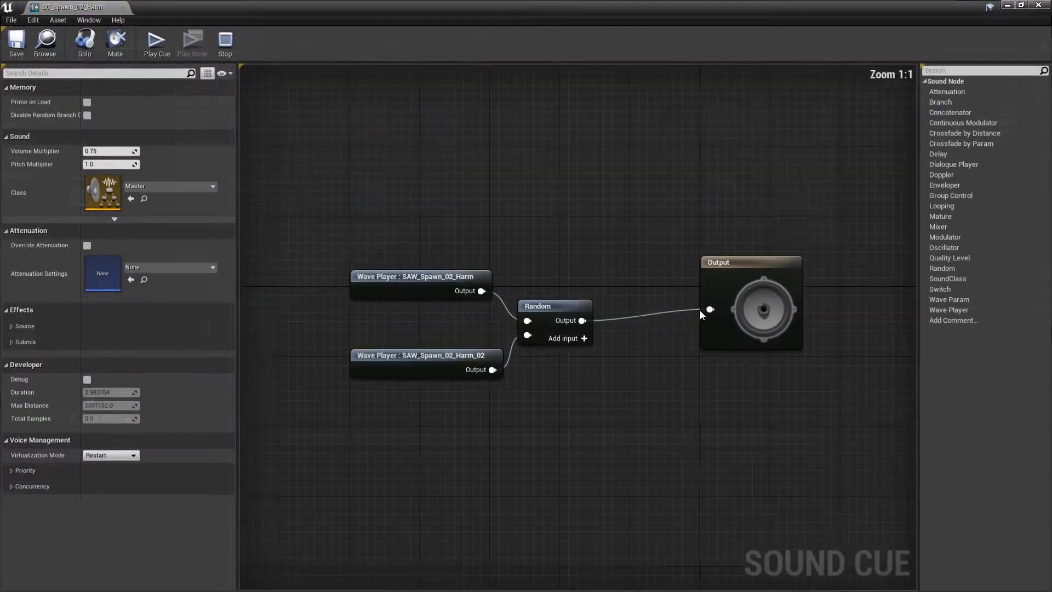
{"action": "left_click", "coordinate": [1040, 5]}
{"action": "left_click", "coordinate": [329, 418]}
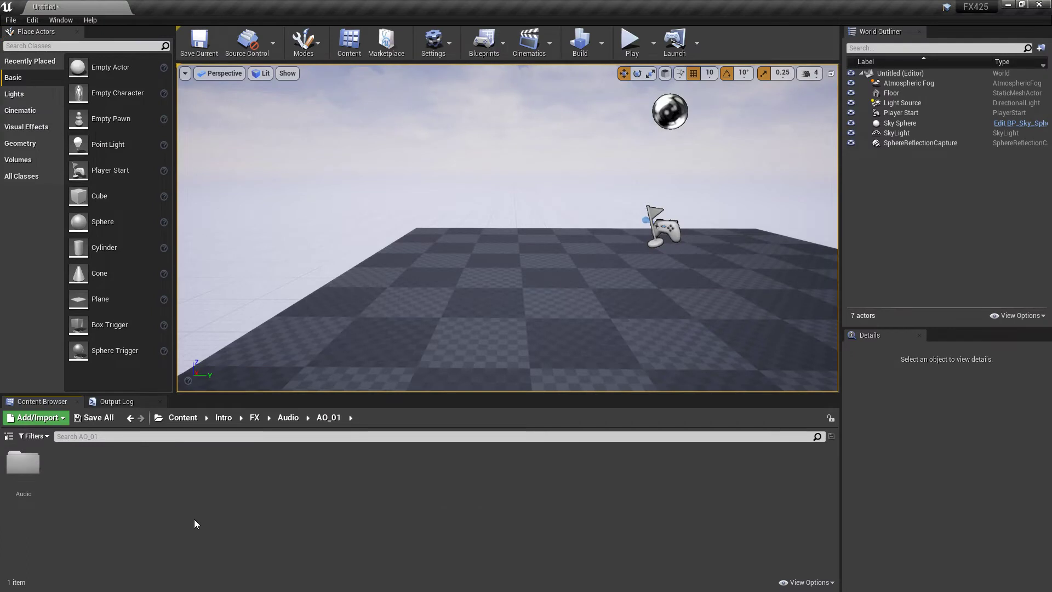
- Create a Niagara emitter from the Empty template and name it NE_Au_01
{"action": "right_click", "coordinate": [77, 487]}
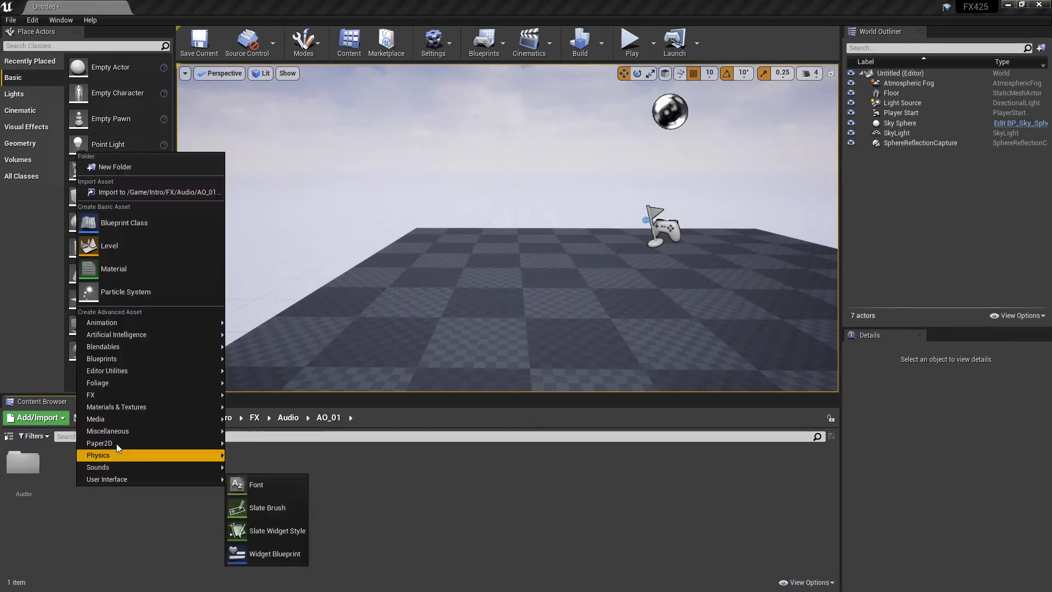
{"action": "mouse_move", "coordinate": [109, 393]}
{"action": "left_click", "coordinate": [340, 452]}
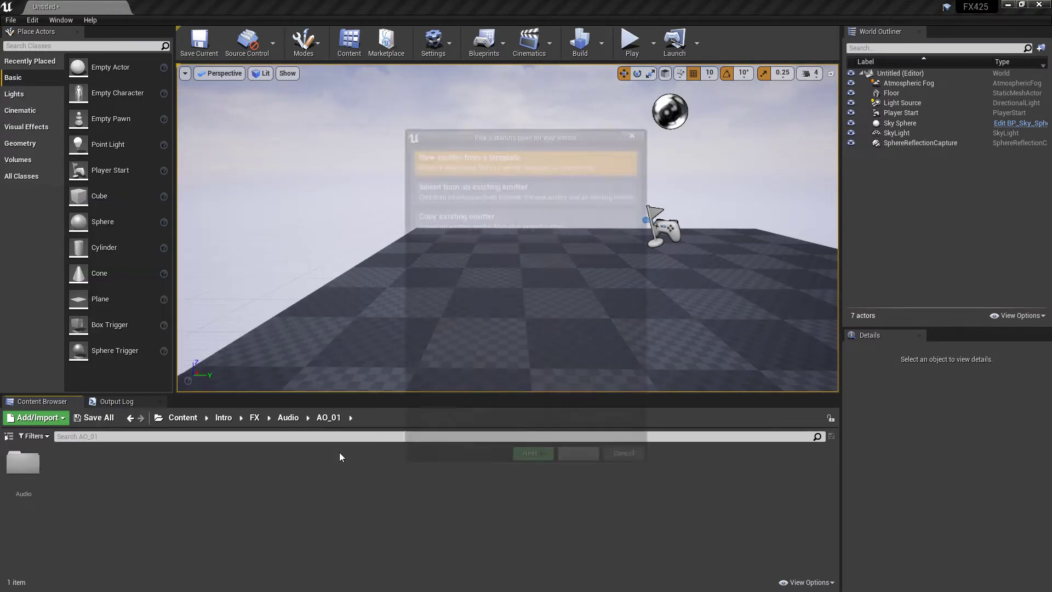
{"action": "left_click", "coordinate": [548, 460]}
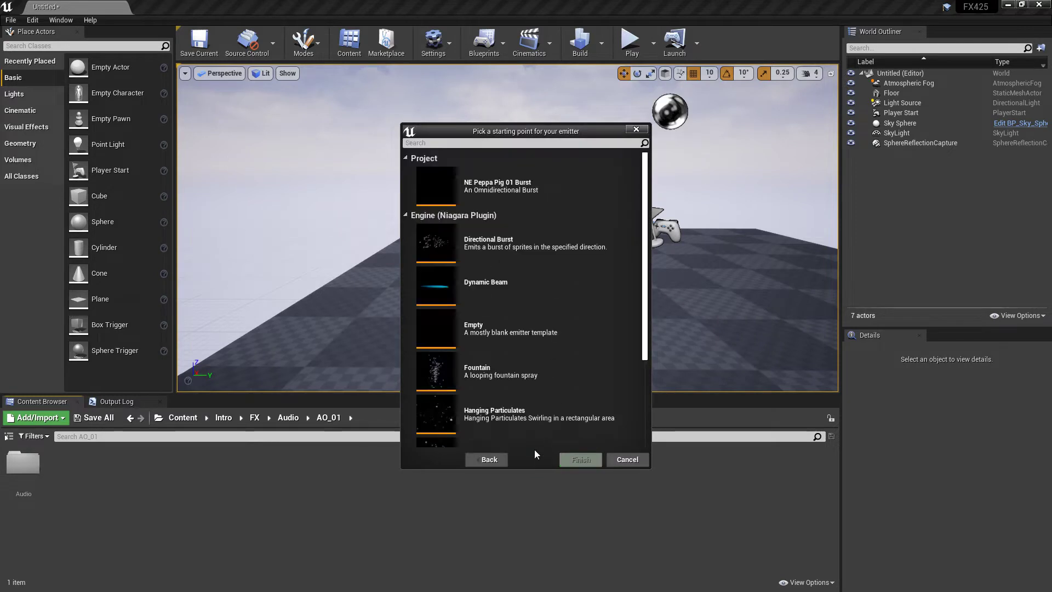
{"action": "left_click", "coordinate": [480, 330]}
{"action": "left_click", "coordinate": [580, 461]}
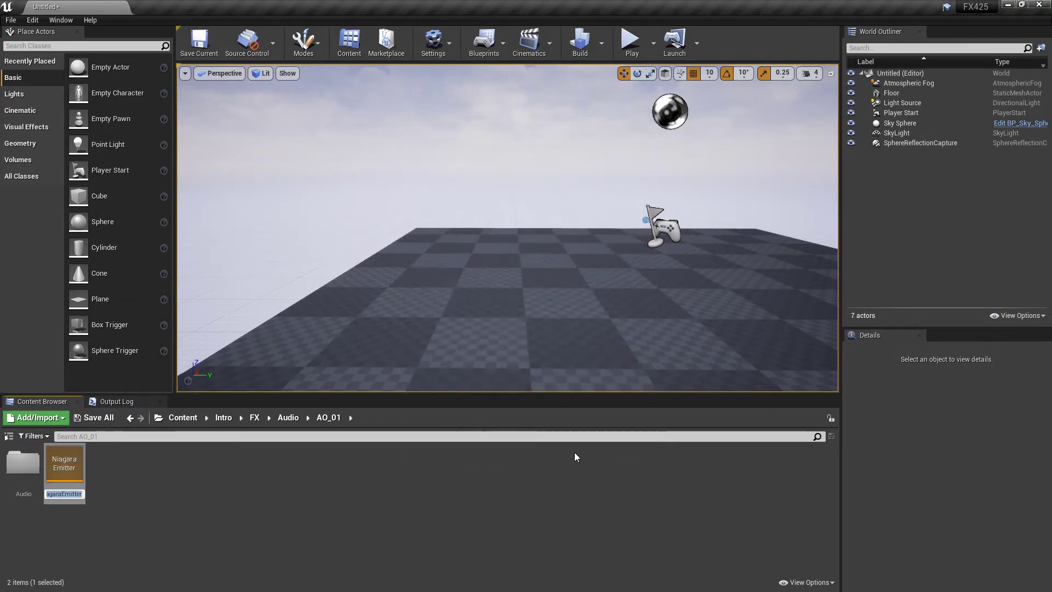
{"action": "type", "text": "NE_"}
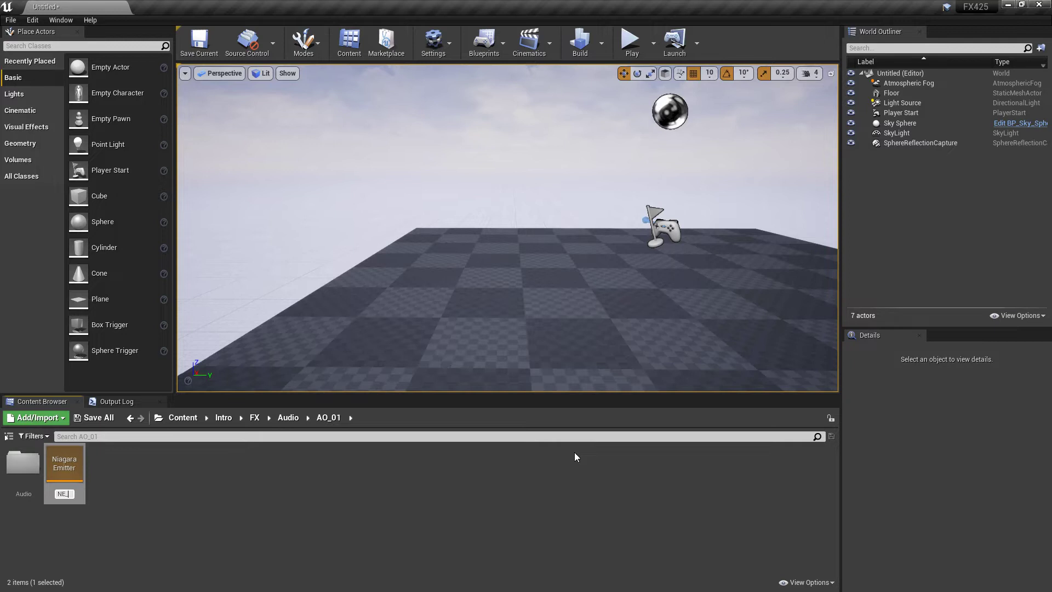
{"action": "type", "text": "Au_01"}
{"action": "key", "text": "Return"}
- Open NE_Au_01 and add a Spawn Rate module to Emitter Update, editing its rate
{"action": "double_click", "coordinate": [77, 468]}
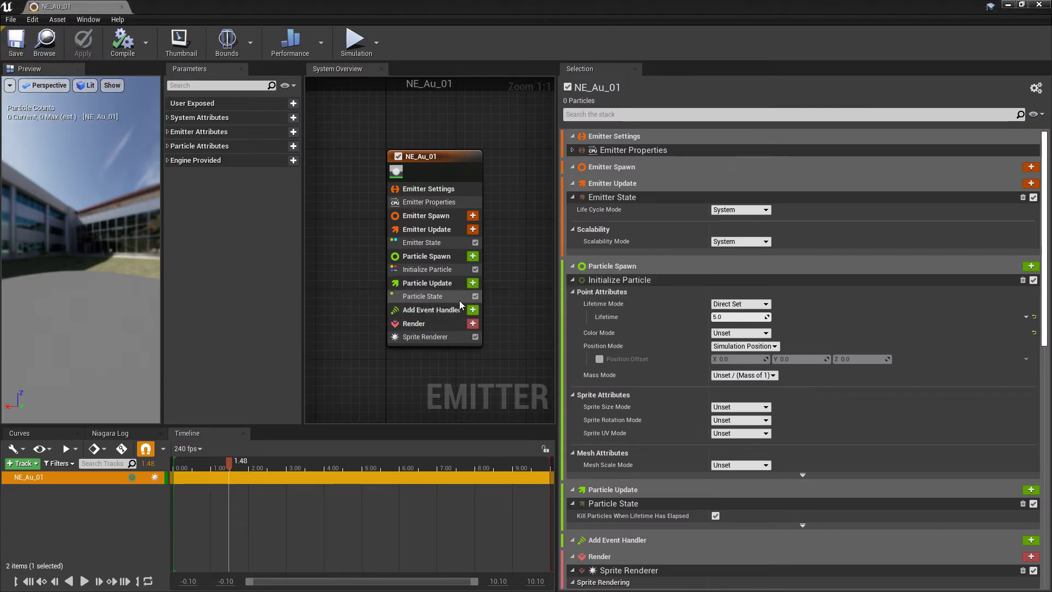
{"action": "left_click", "coordinate": [473, 231]}
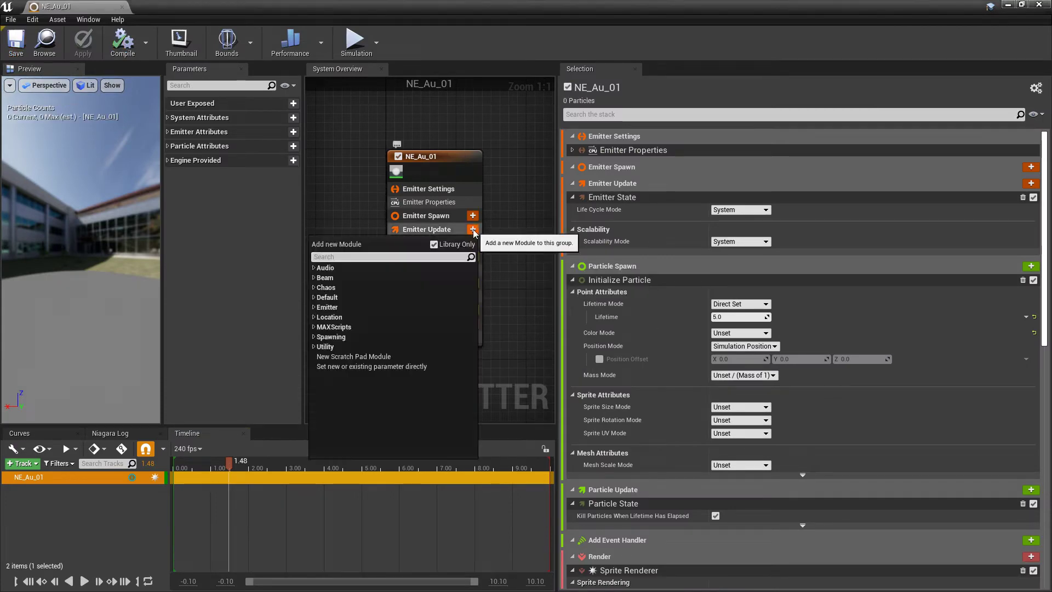
{"action": "type", "text": "Spawn"}
{"action": "key", "text": "Return"}
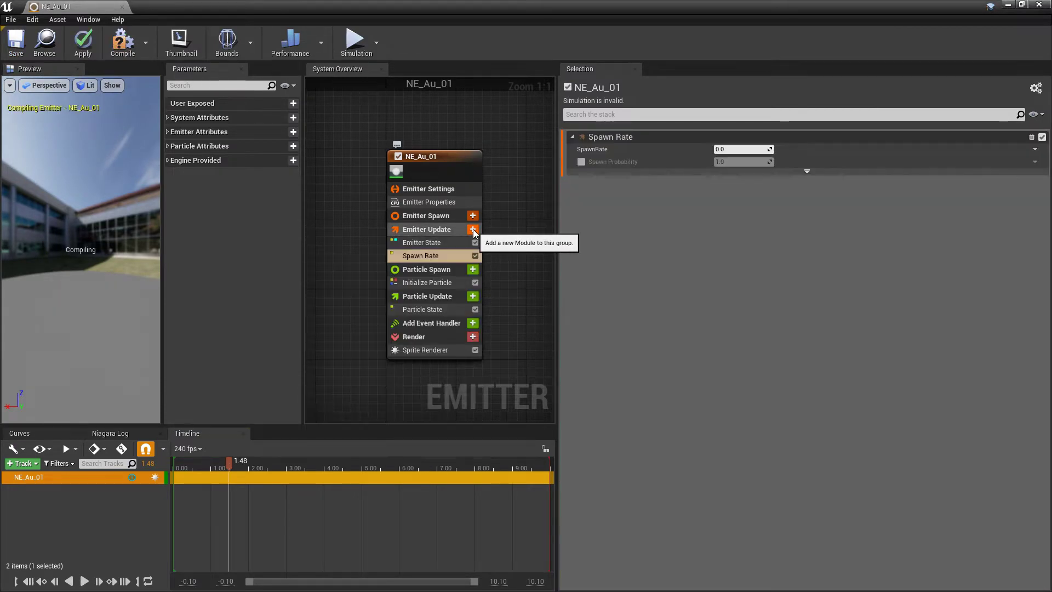
{"action": "left_click", "coordinate": [743, 150]}
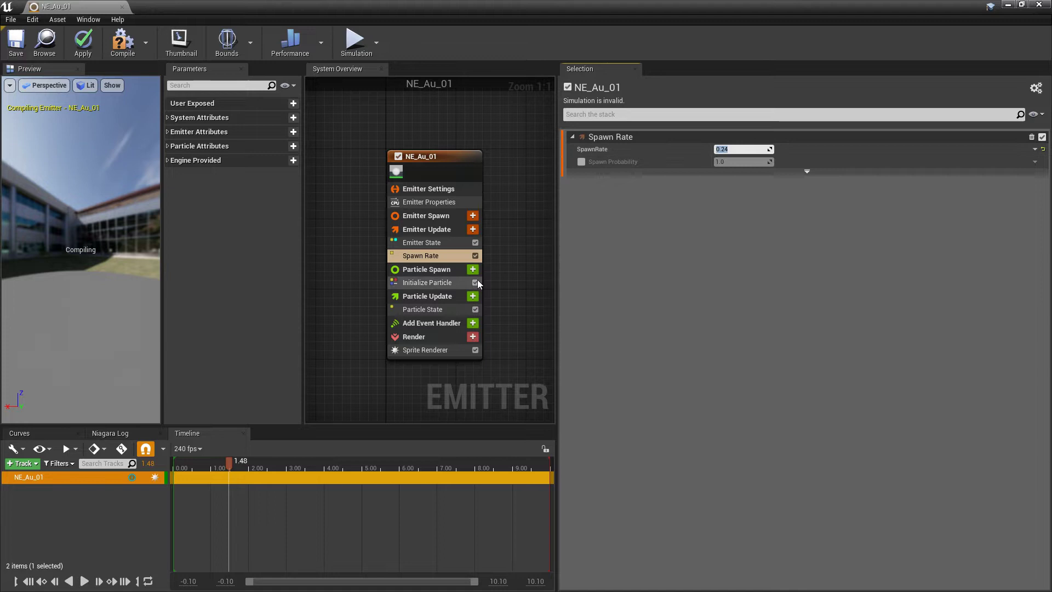
- Set Initialize Particle's sprite size mode to Uniform with a size of 30
{"action": "left_click", "coordinate": [436, 283]}
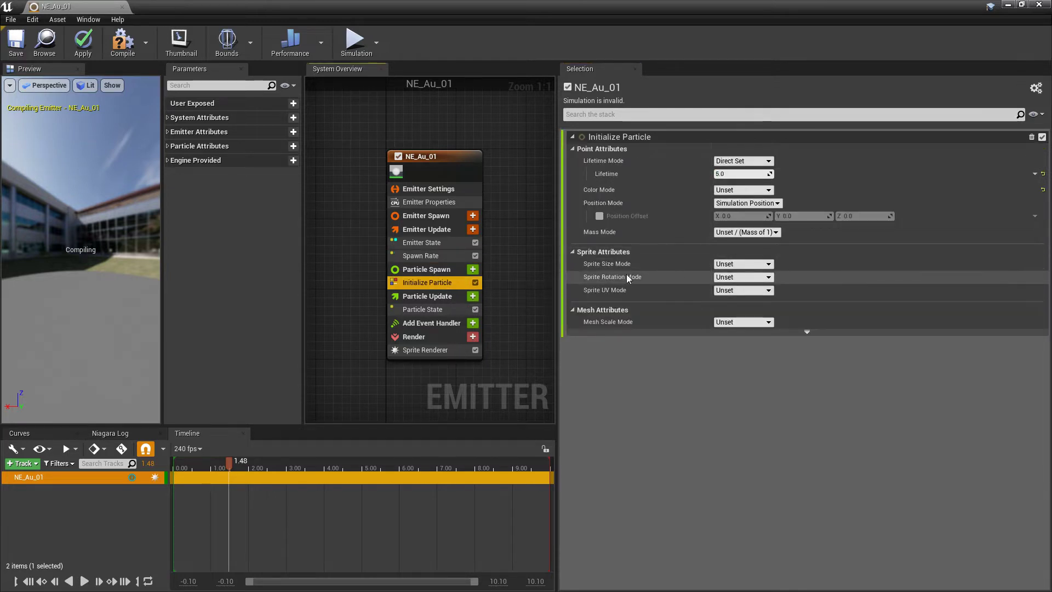
{"action": "left_click", "coordinate": [740, 264]}
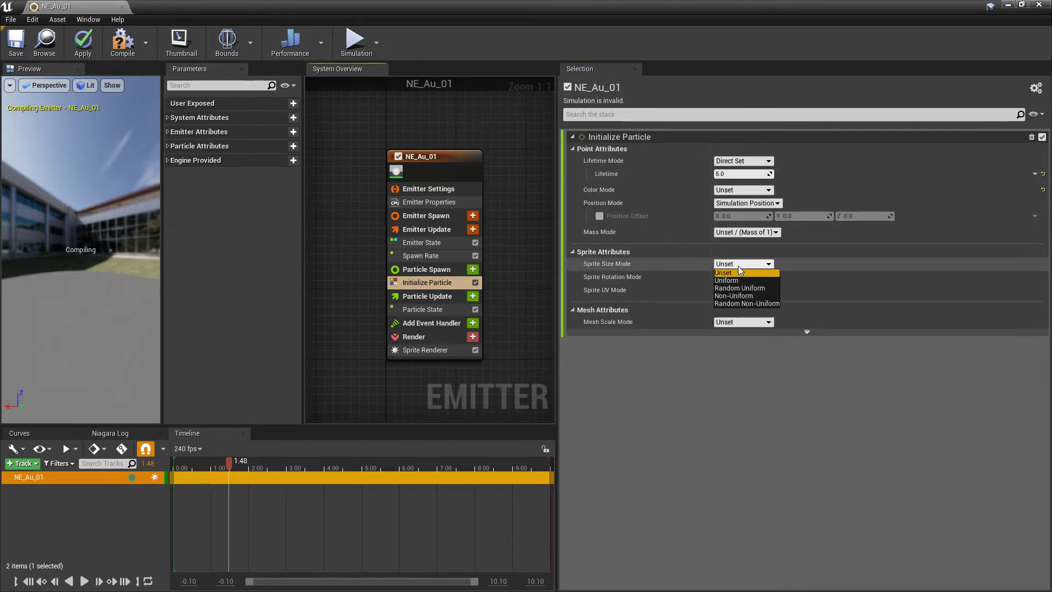
{"action": "left_click", "coordinate": [728, 280]}
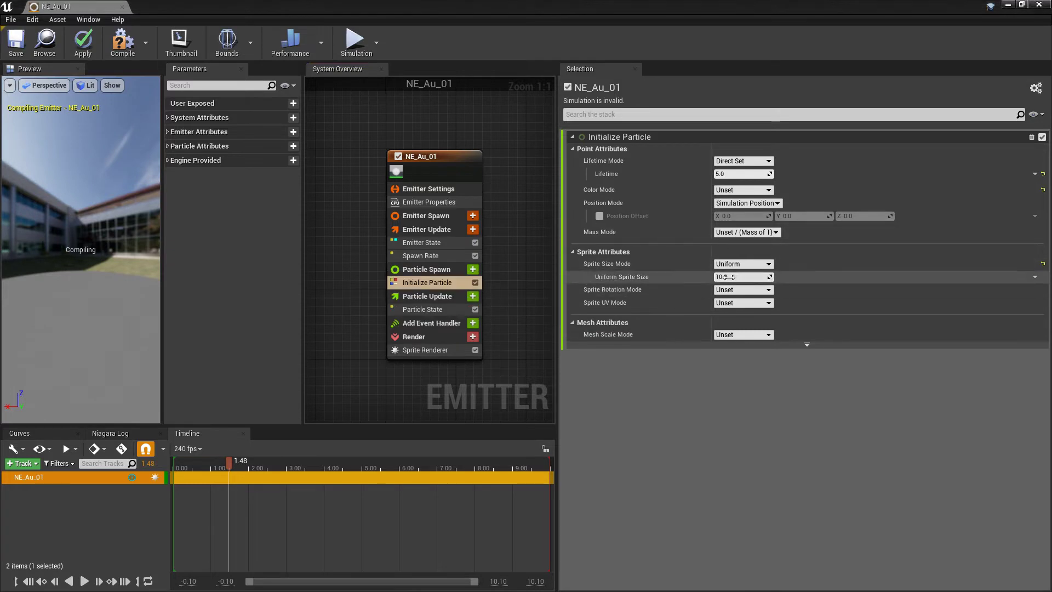
{"action": "left_click", "coordinate": [728, 277]}
{"action": "type", "text": "30"}
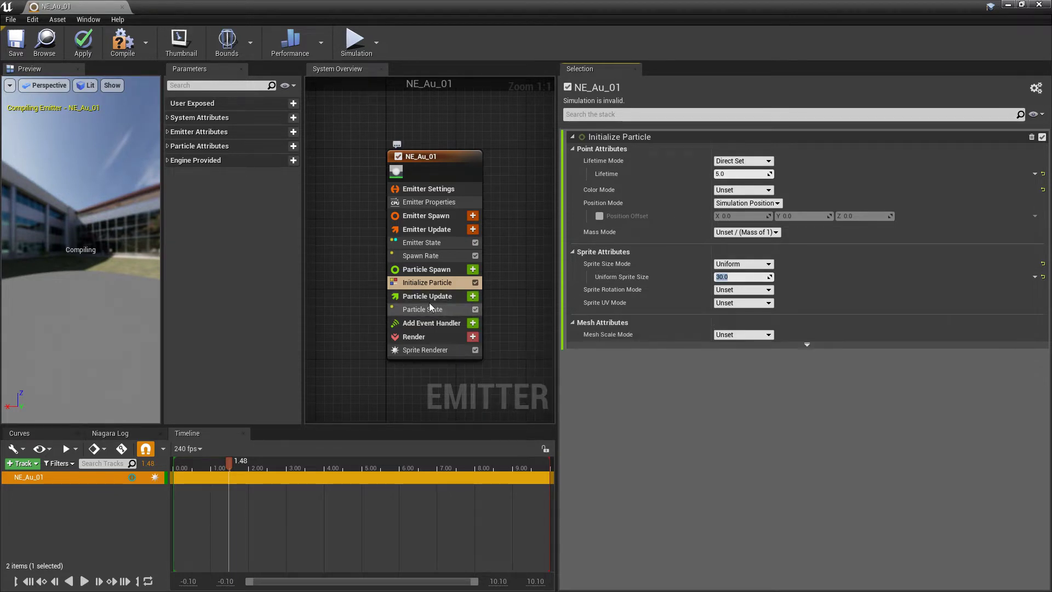
- Add an Add Velocity module to Particle Update with Z -3, fixing its dependency
{"action": "left_click", "coordinate": [473, 296]}
{"action": "type", "text": "Add"}
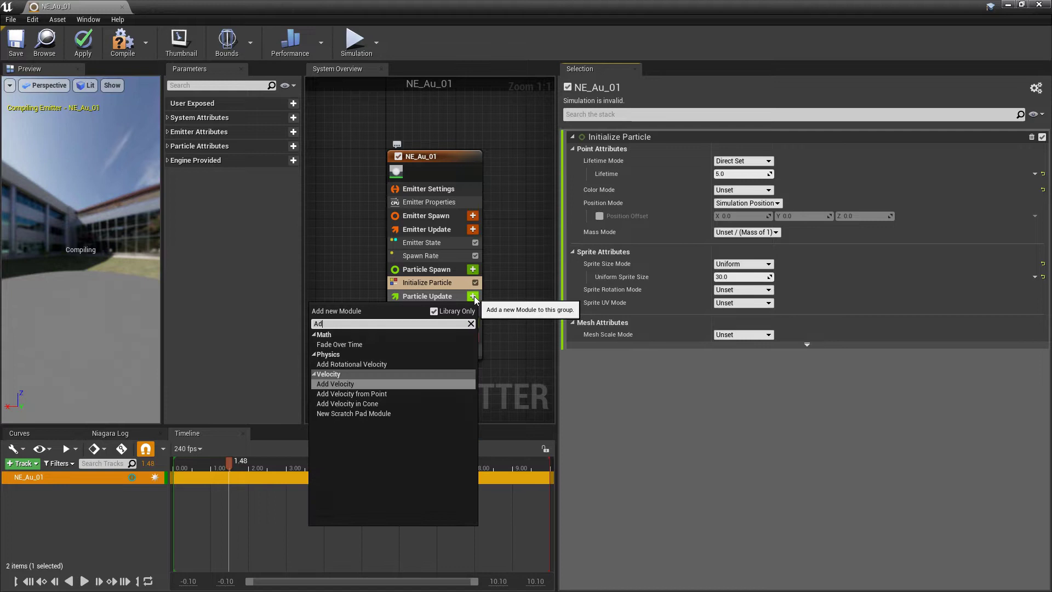
{"action": "left_click", "coordinate": [366, 365]}
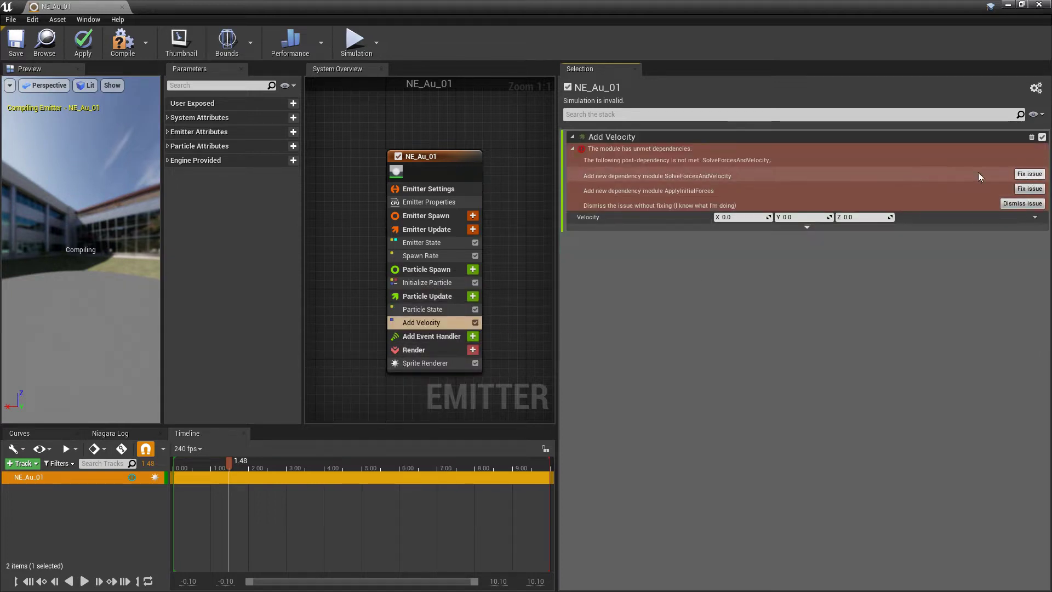
{"action": "left_click", "coordinate": [1017, 175]}
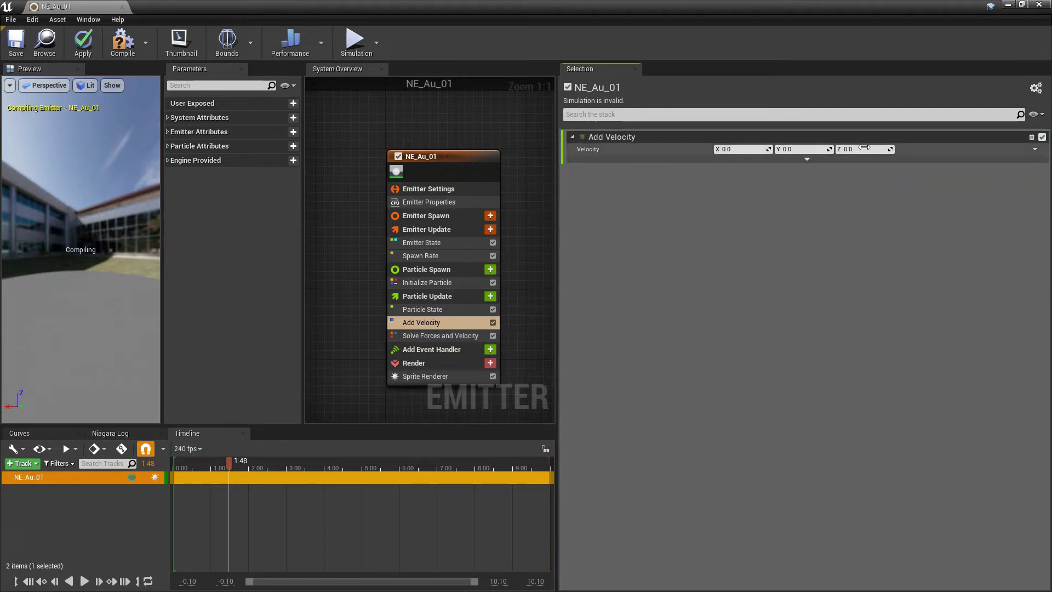
{"action": "left_click", "coordinate": [862, 149]}
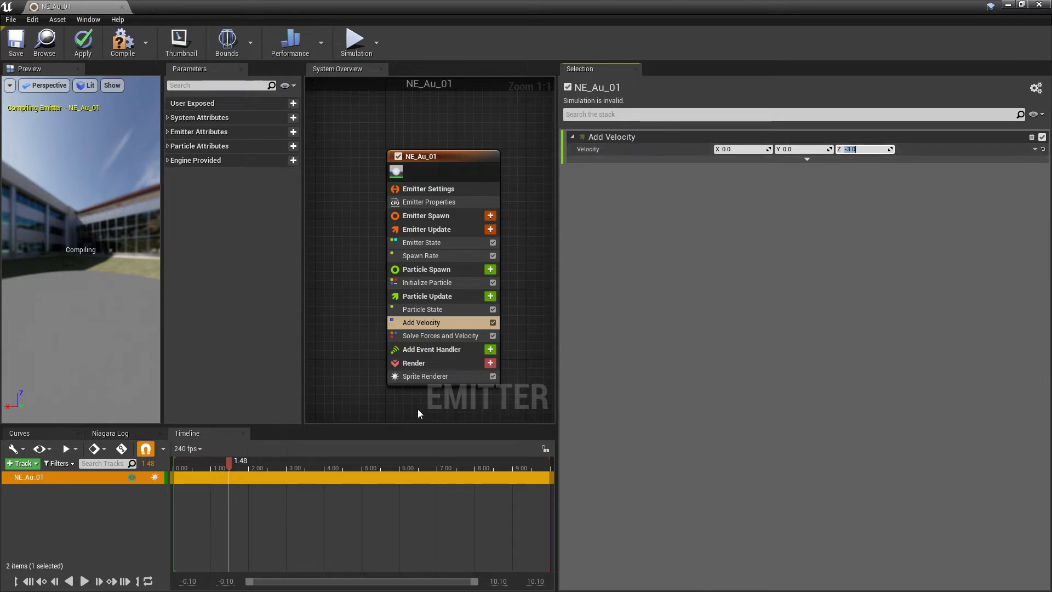
- Add a Collision module above Solve Forces and Velocity, then save the emitter
{"action": "left_click", "coordinate": [490, 296]}
{"action": "type", "text": "Coll"}
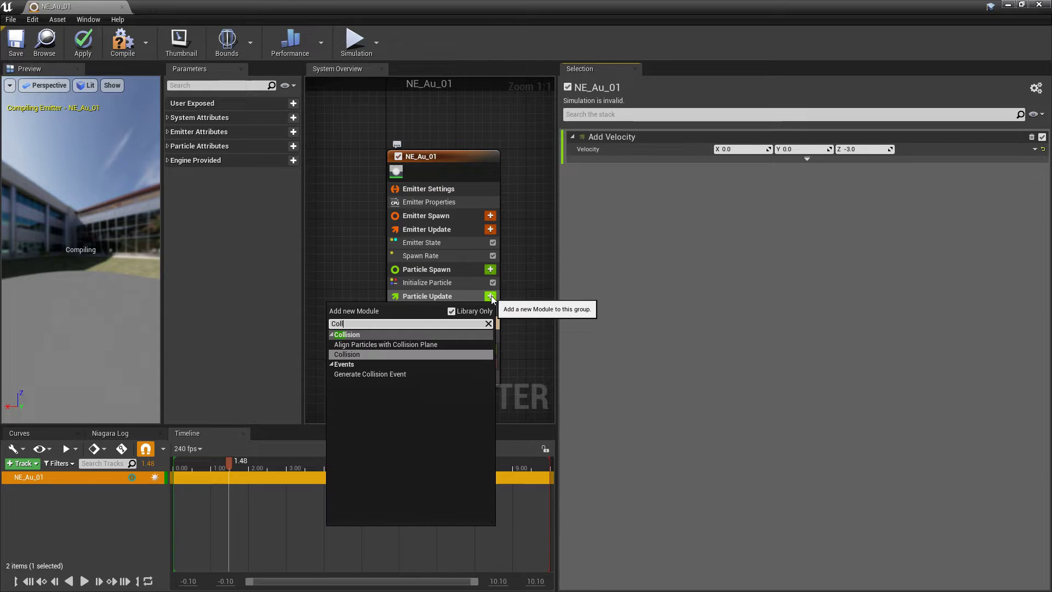
{"action": "key", "text": "Return"}
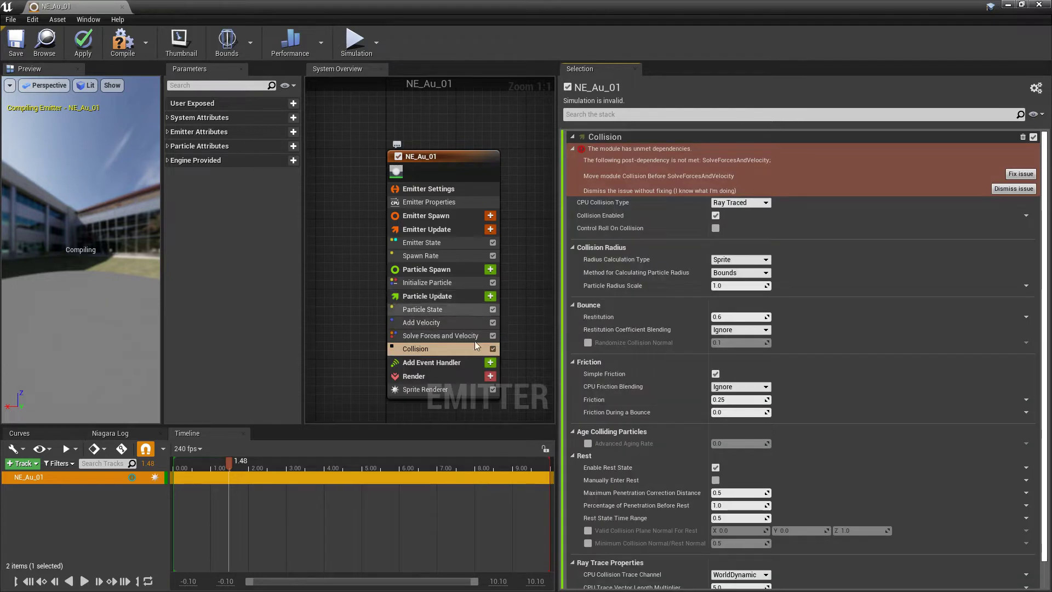
{"action": "left_click_drag", "start_coordinate": [419, 355], "coordinate": [459, 338]}
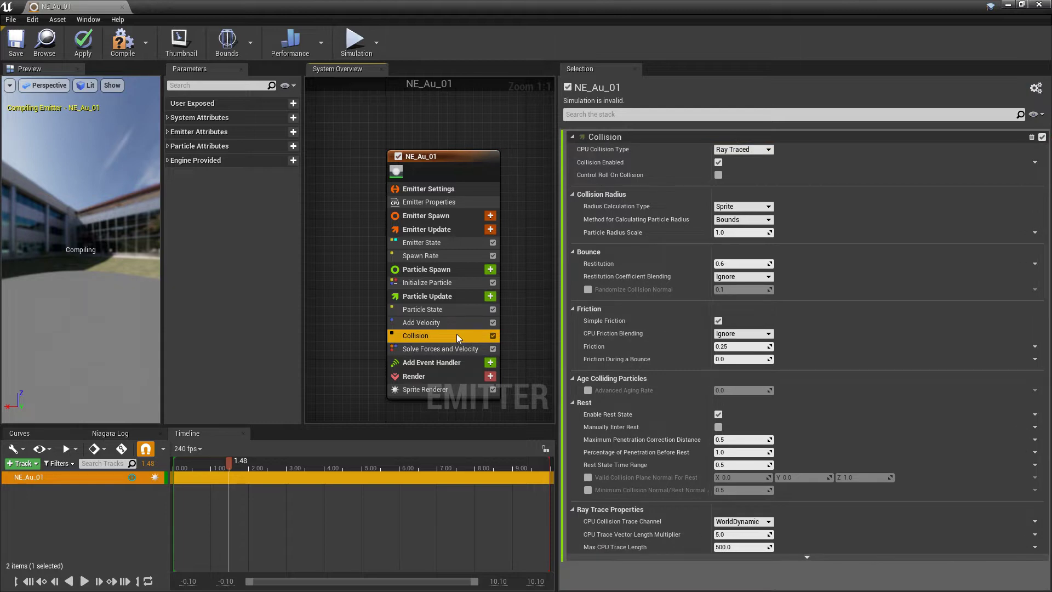
{"action": "left_click", "coordinate": [16, 49]}
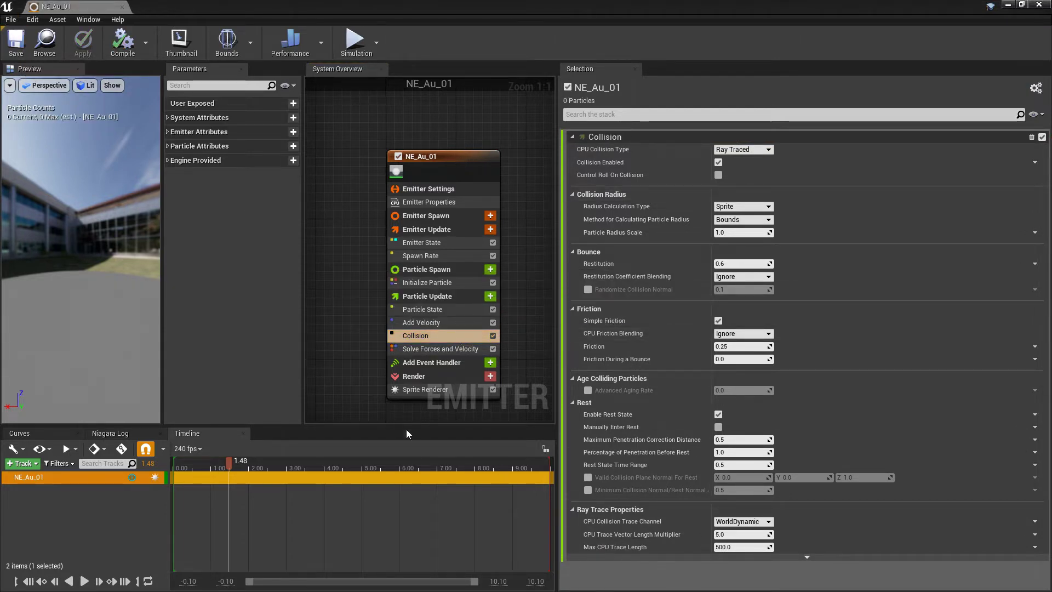
- Create a Niagara system from NE_Au_01 and name it NS_Au_01
{"action": "left_click", "coordinate": [1009, 6]}
{"action": "right_click", "coordinate": [75, 473]}
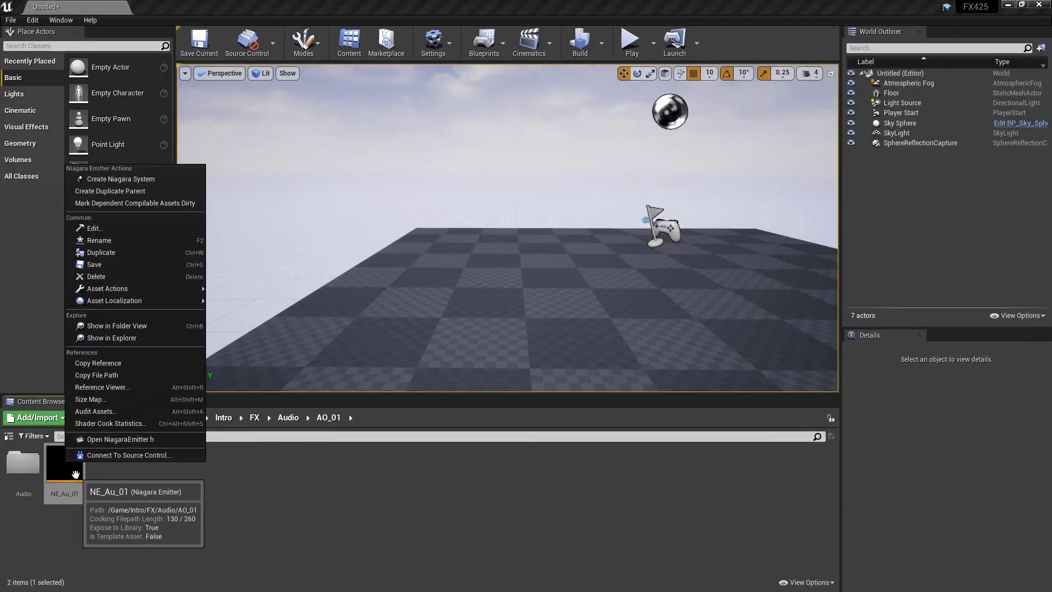
{"action": "left_click", "coordinate": [133, 179]}
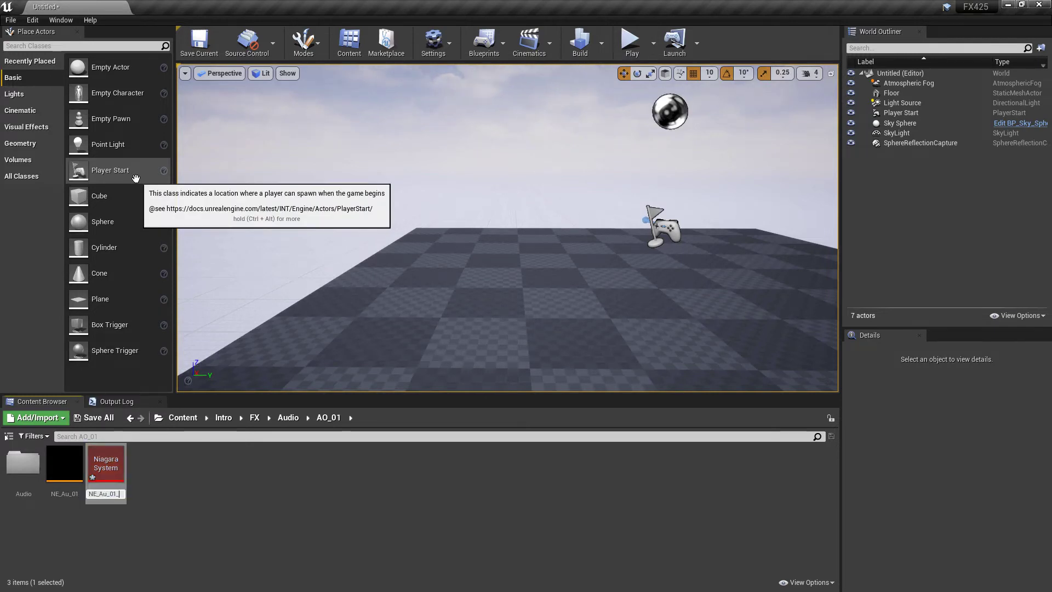
{"action": "key", "text": "BackSpace"}
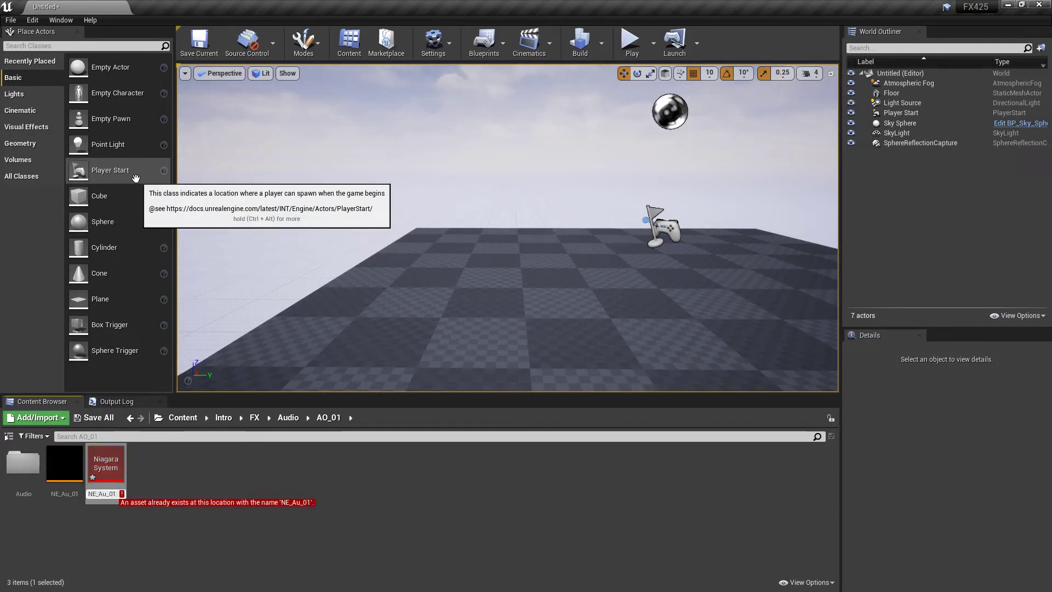
{"action": "key", "text": "Left"}
{"action": "key", "text": "Left"}
{"action": "key", "text": "Left"}
{"action": "key", "text": "Left"}
{"action": "key", "text": "Left"}
{"action": "key", "text": "Left"}
{"action": "key", "text": "BackSpace"}
{"action": "type", "text": "S"}
{"action": "key", "text": "Return"}
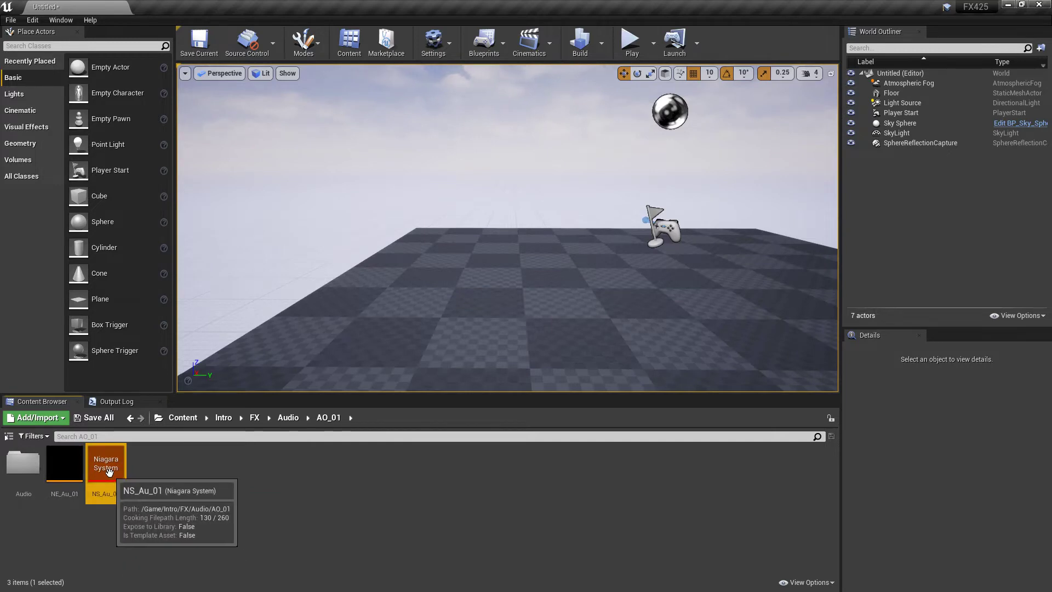
- Place NS_Au_01 in the level, raise it above the floor, then delete it
{"action": "left_click_drag", "start_coordinate": [109, 471], "coordinate": [542, 273]}
{"action": "left_click_drag", "start_coordinate": [536, 230], "coordinate": [547, 94]}
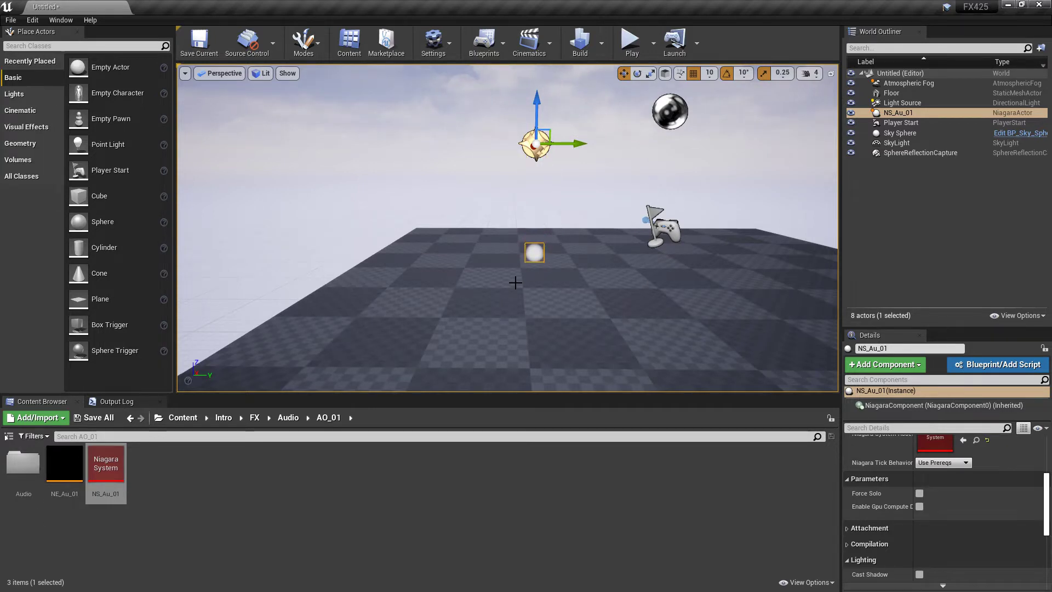
{"action": "key", "text": "Delete"}
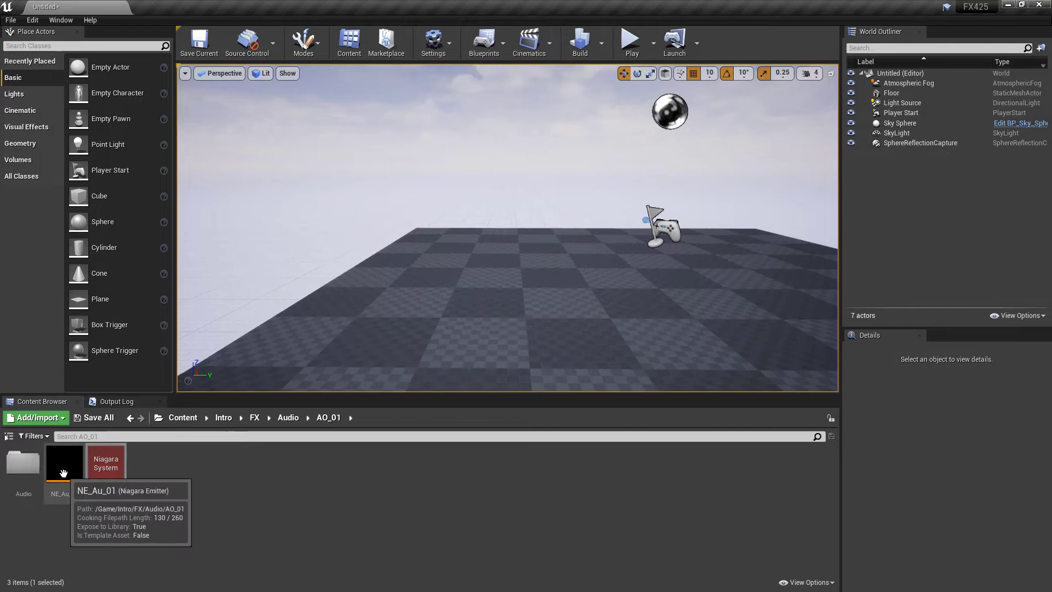
- Open NE_Au_01 and add a Play Audio module to Particle Spawn
{"action": "double_click", "coordinate": [64, 464]}
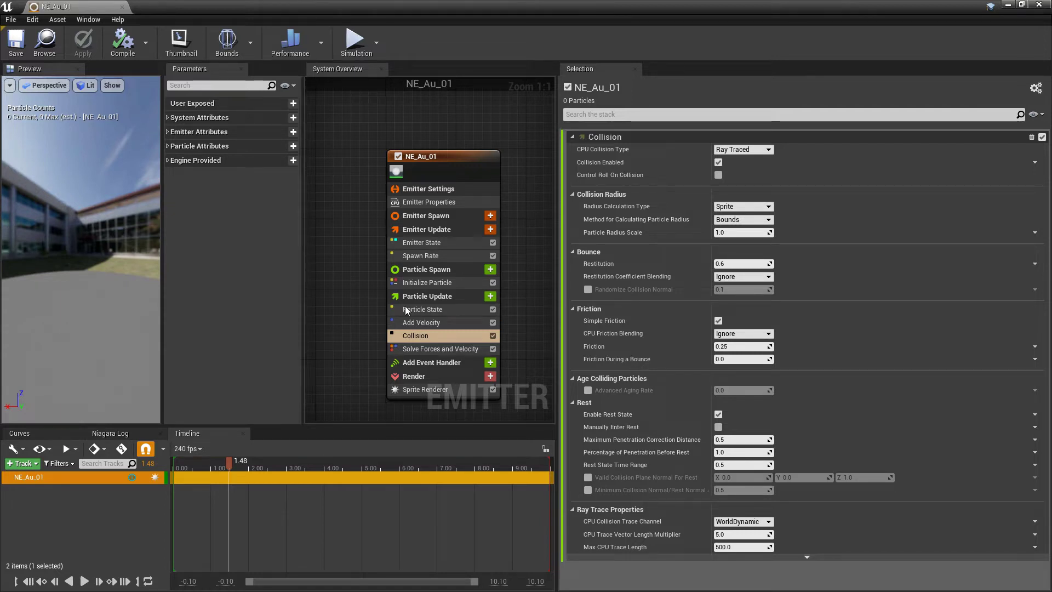
{"action": "left_click", "coordinate": [490, 269]}
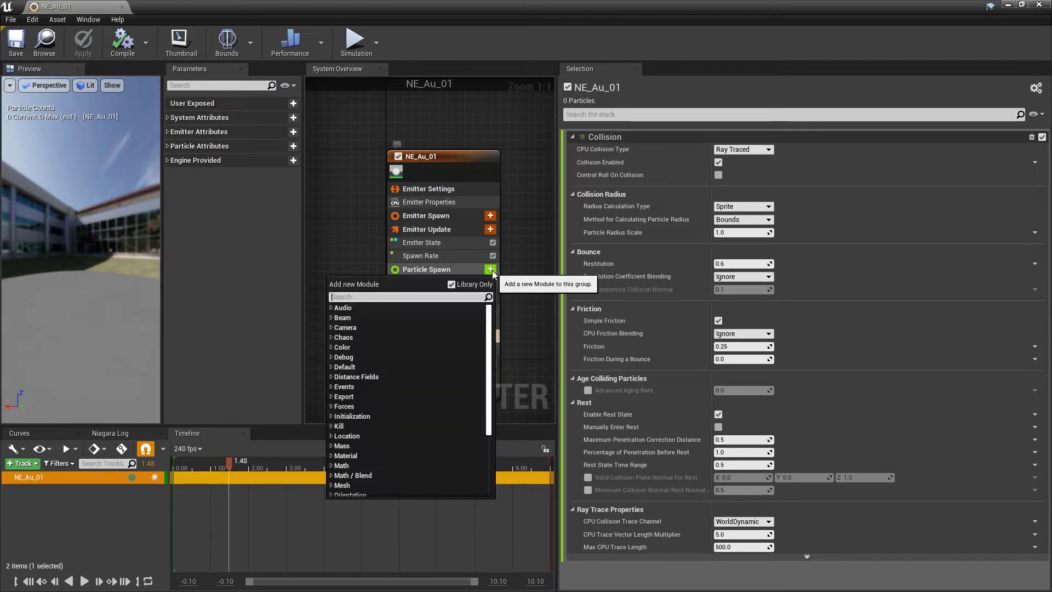
{"action": "type", "text": "Pla"}
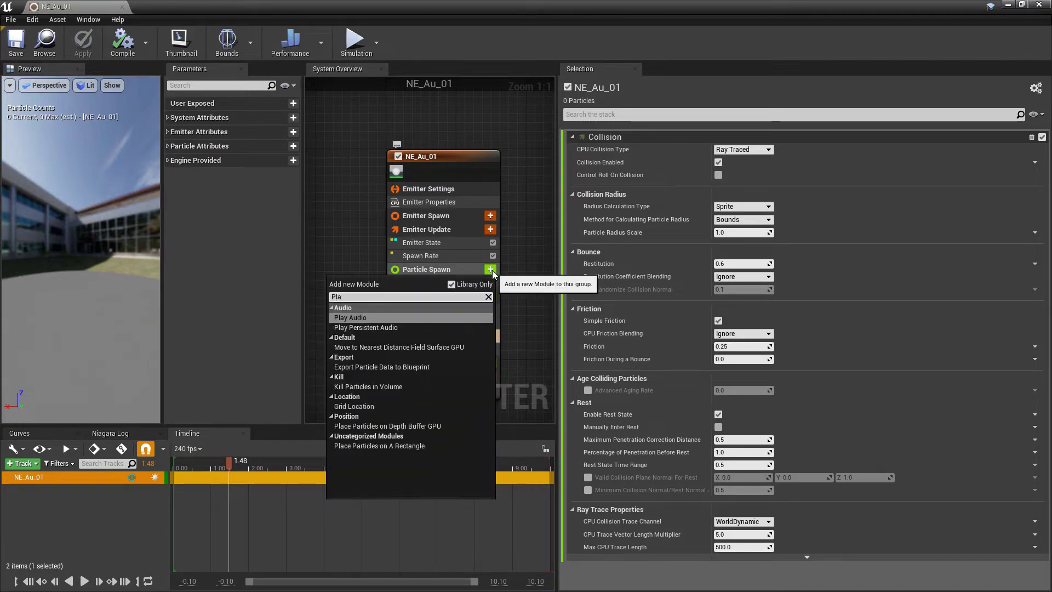
{"action": "key", "text": "Return"}
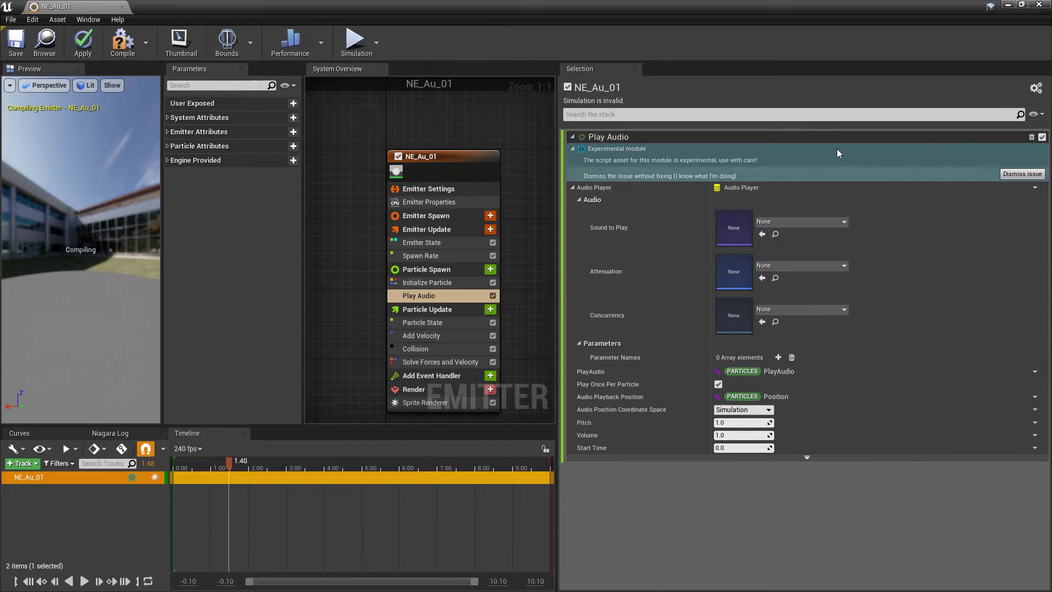
- Dismiss the experimental warning and set Play Audio's sound to SC_Spawn_03_Flare
{"action": "left_click", "coordinate": [1022, 173]}
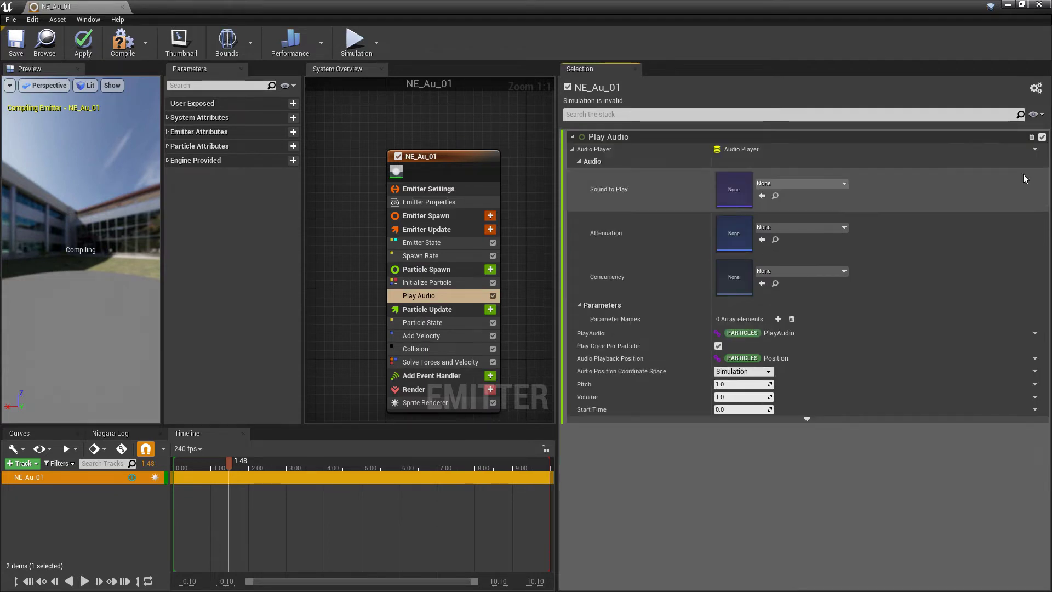
{"action": "left_click", "coordinate": [805, 184]}
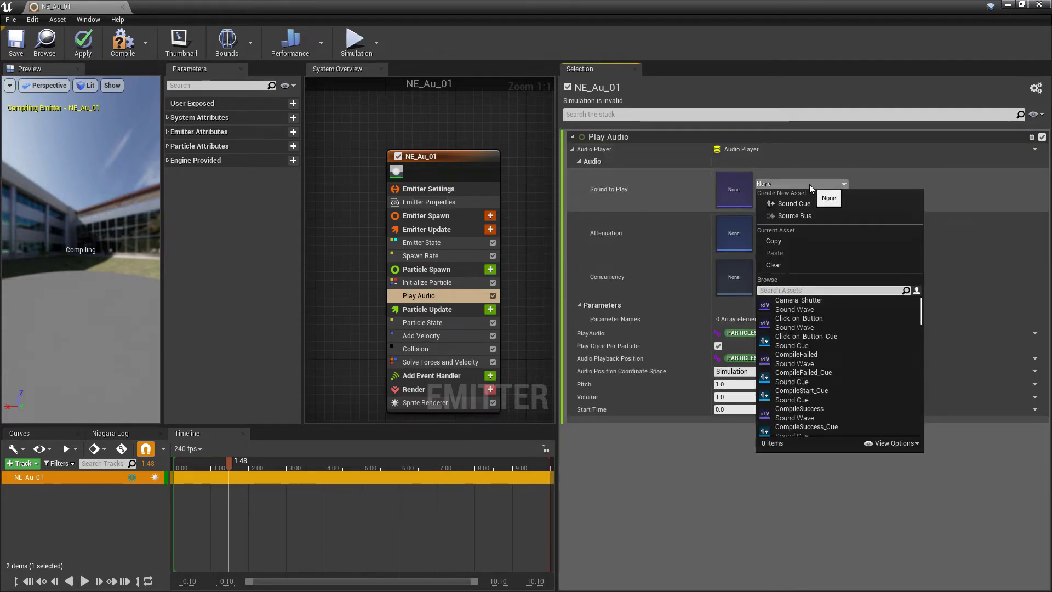
{"action": "type", "text": "SC"}
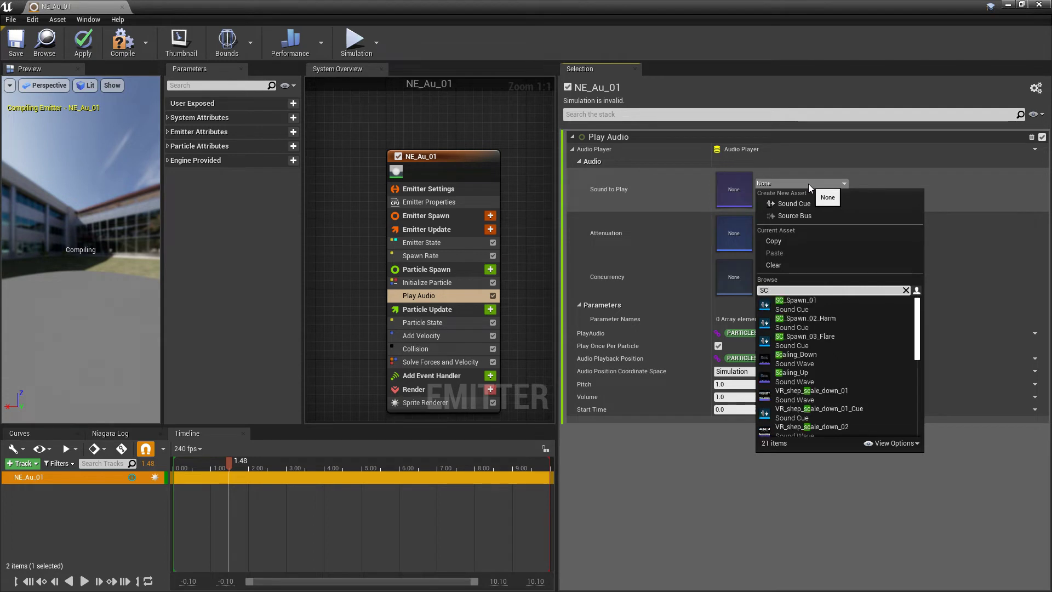
{"action": "type", "text": "_"}
{"action": "left_click", "coordinate": [831, 343]}
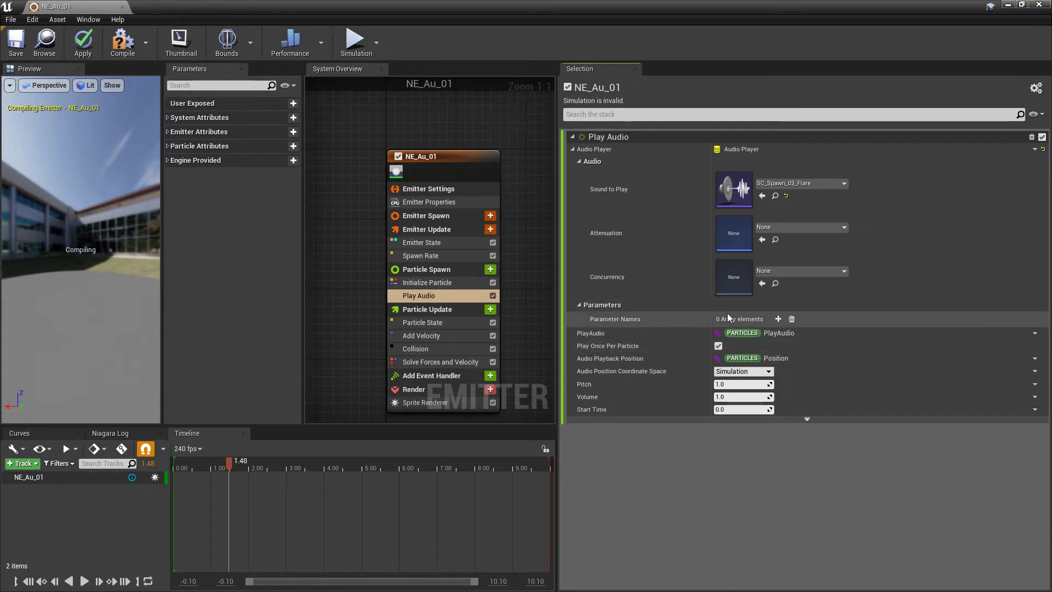
- Add a Set Parameters module to Particle Spawn and move it above Play Audio
{"action": "left_click", "coordinate": [490, 270]}
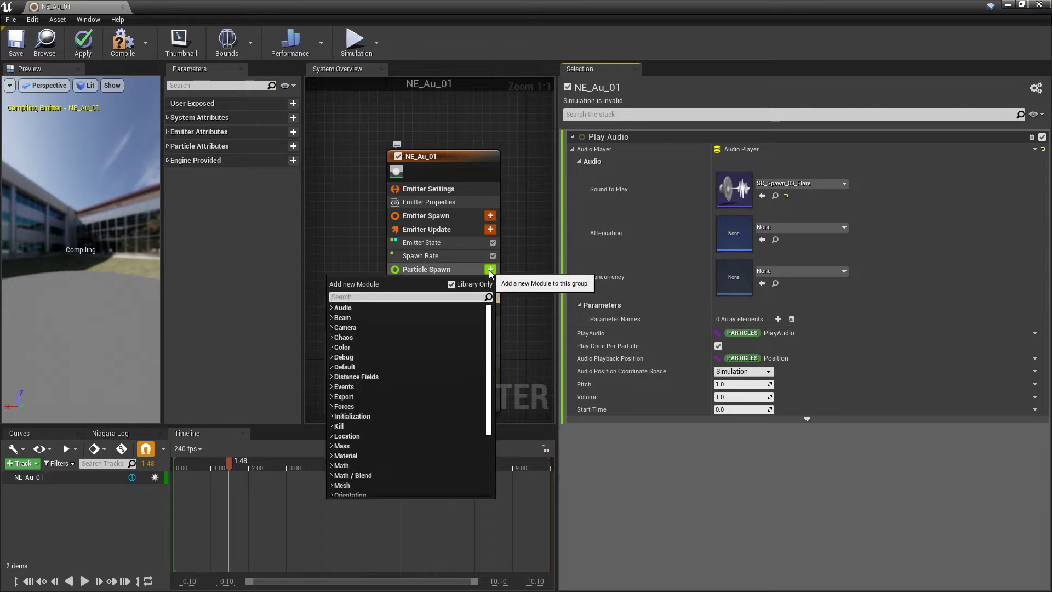
{"action": "type", "text": "set"}
{"action": "key", "text": "Down"}
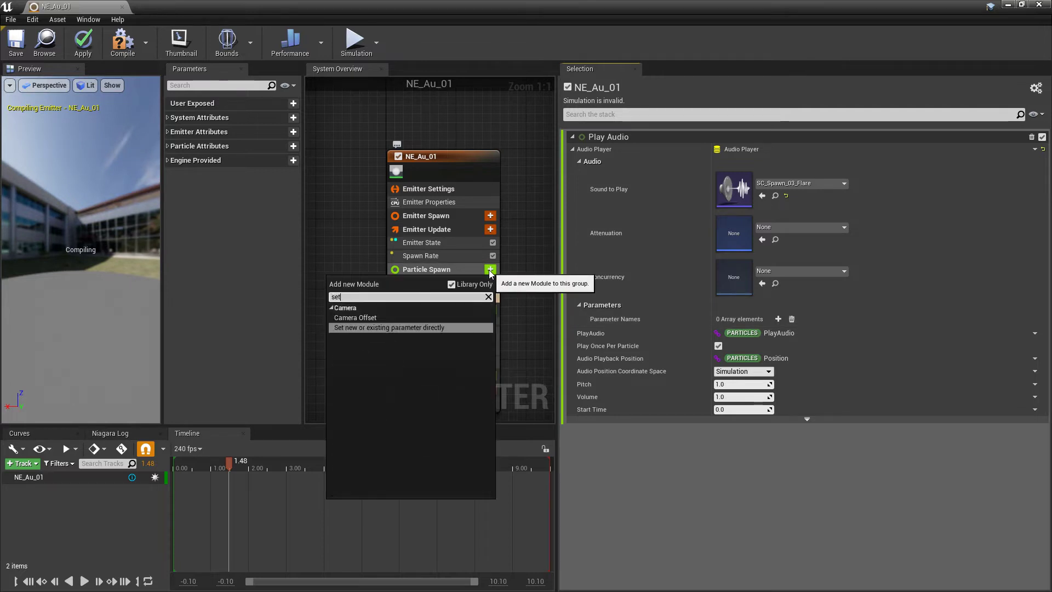
{"action": "key", "text": "Return"}
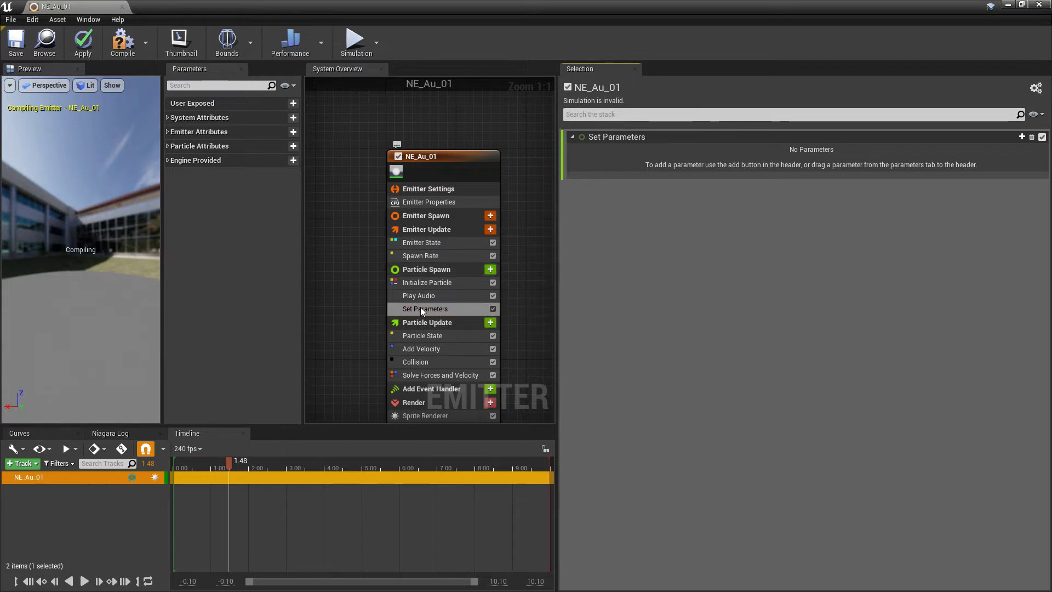
{"action": "left_click_drag", "start_coordinate": [422, 312], "coordinate": [438, 294]}
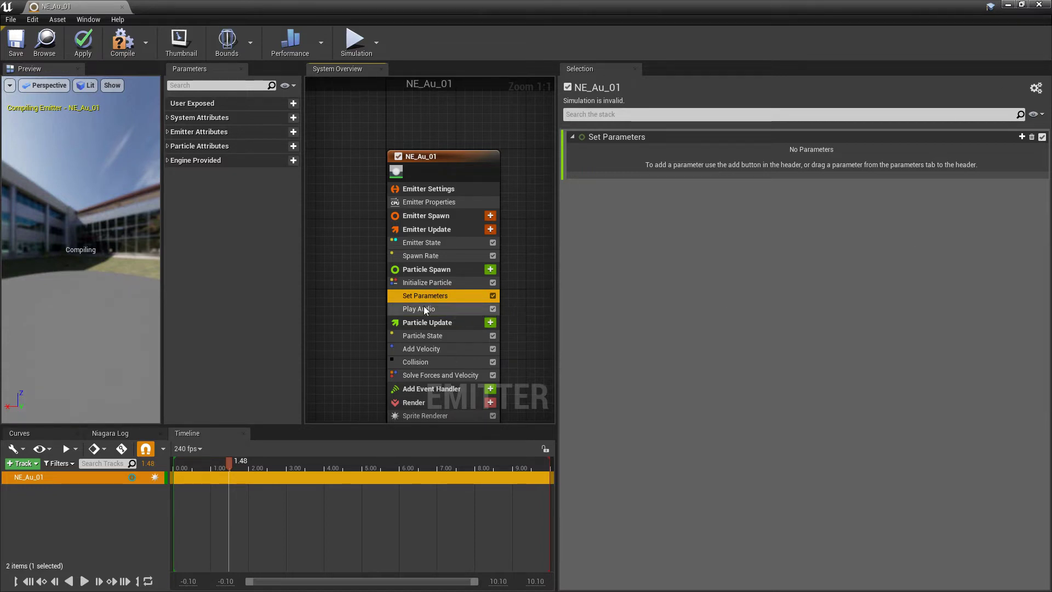
- Add the PlayAudio parameter to Set Parameters, set it true, and save
{"action": "left_click", "coordinate": [1021, 137]}
{"action": "type", "text": "play"}
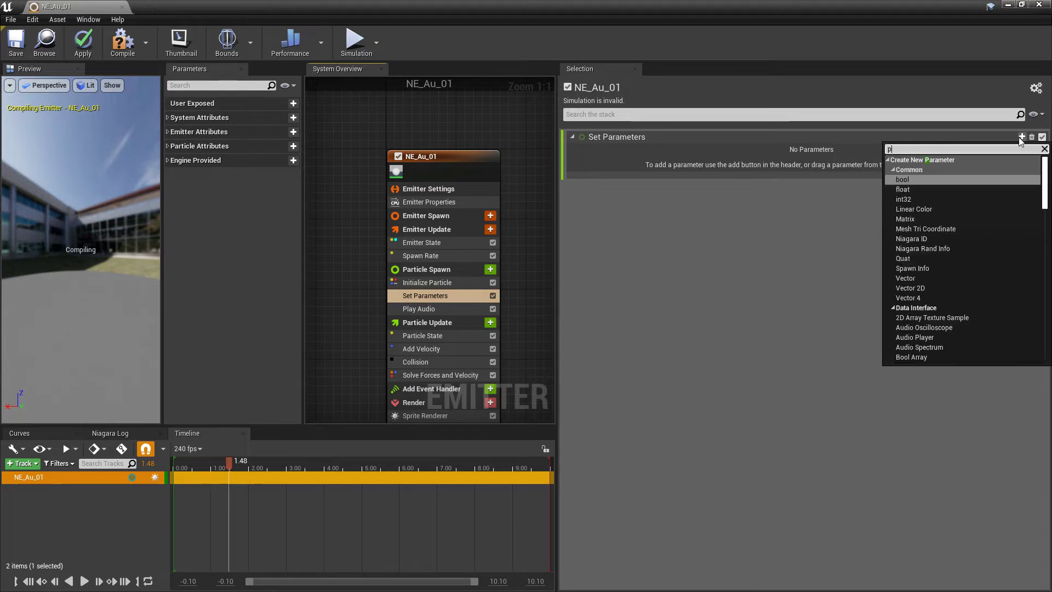
{"action": "key", "text": "Down"}
{"action": "key", "text": "Down"}
{"action": "key", "text": "Return"}
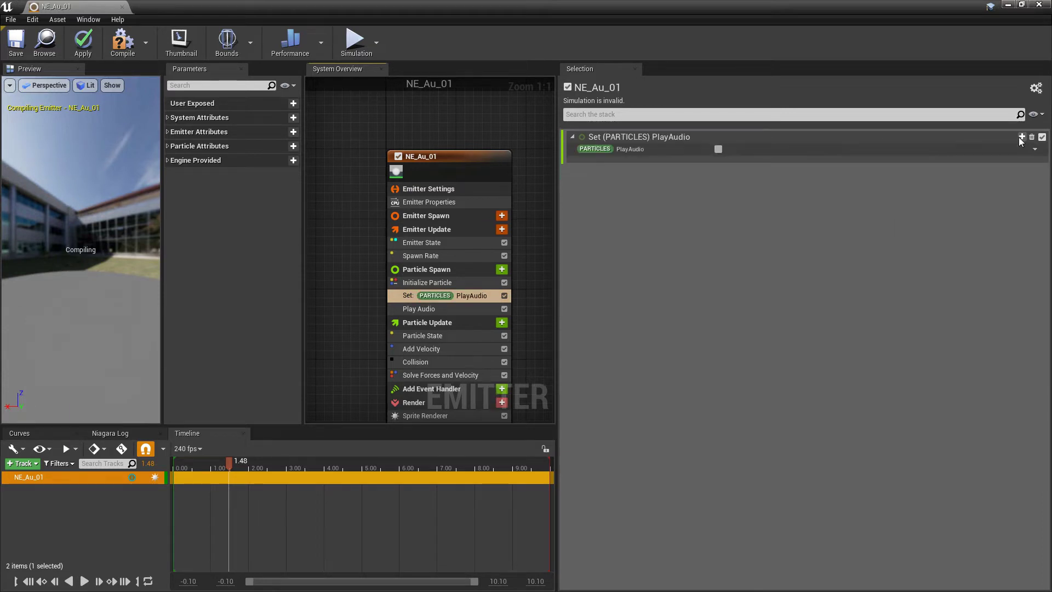
{"action": "left_click", "coordinate": [718, 150]}
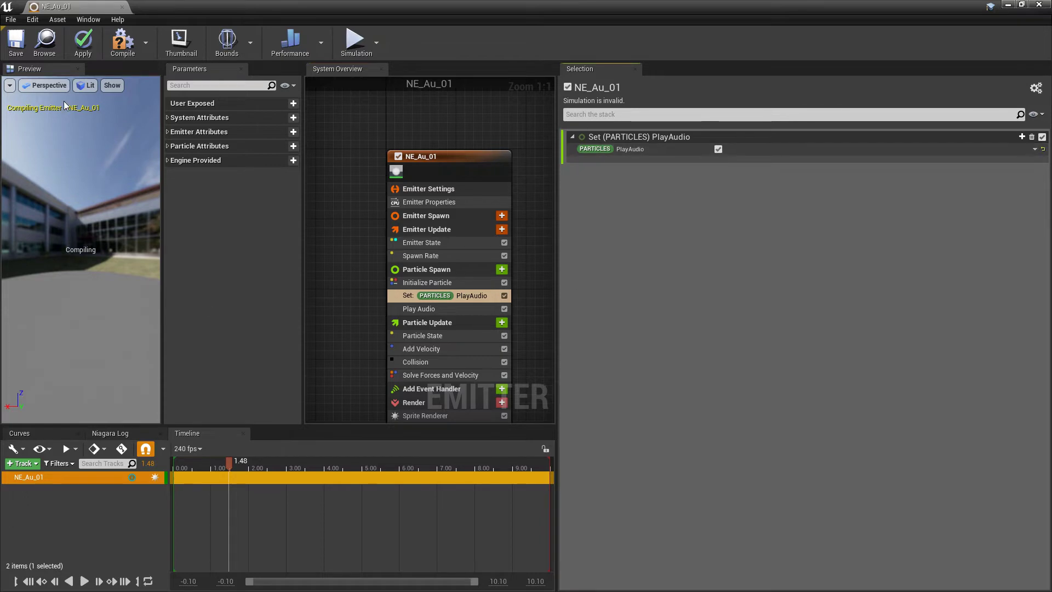
{"action": "left_click", "coordinate": [15, 42]}
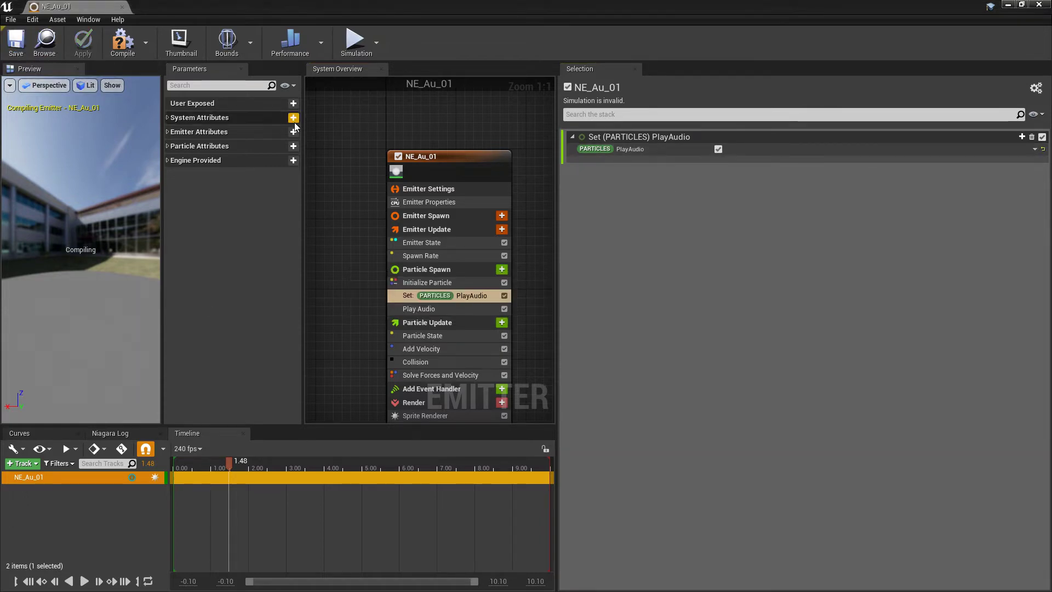
- Open the NS_Au_01 system editor and return to the level editor
{"action": "left_click", "coordinate": [1008, 5]}
{"action": "double_click", "coordinate": [106, 466]}
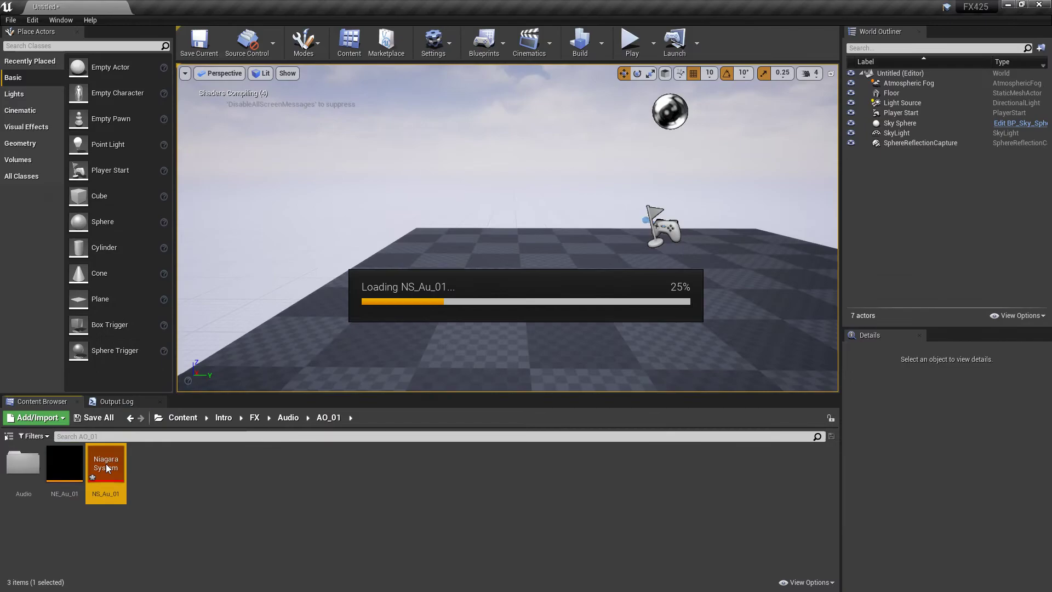
{"action": "left_click", "coordinate": [1008, 4]}
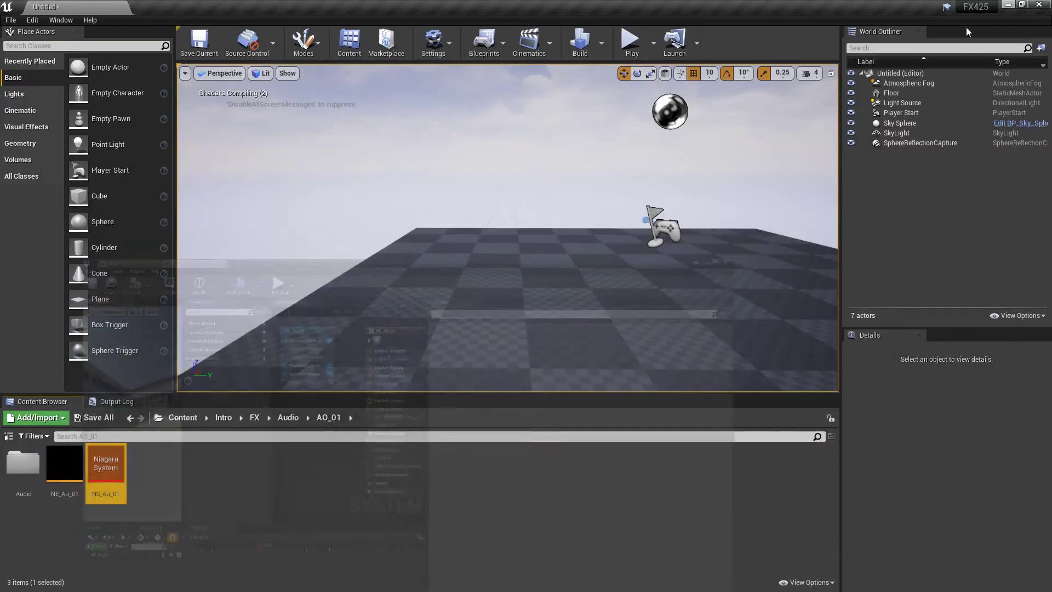
- Place a test NS_Au_01 actor in the level, delete it, and reopen NE_Au_01
{"action": "left_click_drag", "start_coordinate": [104, 467], "coordinate": [555, 112]}
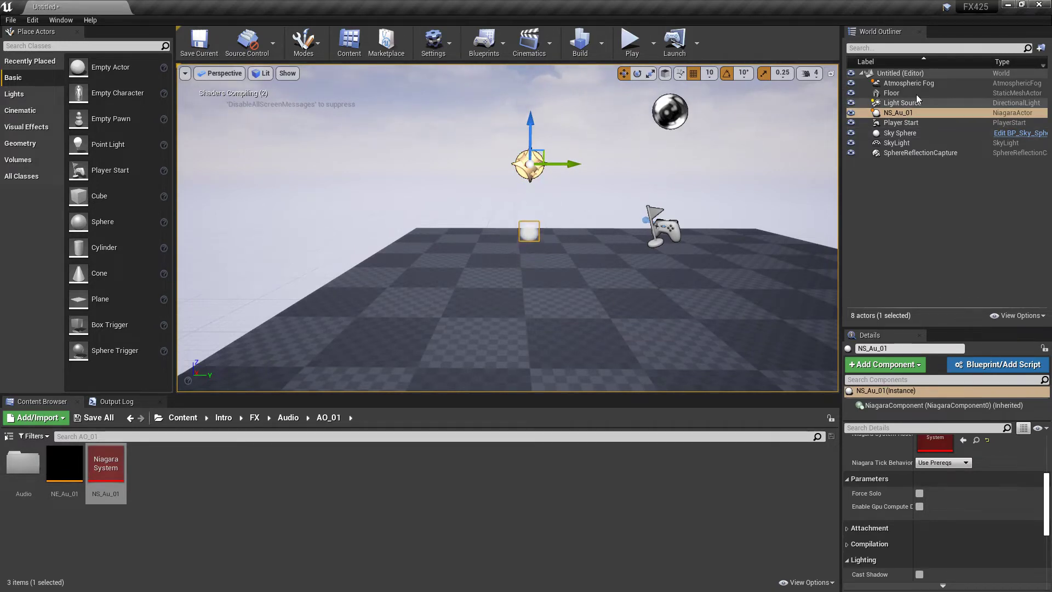
{"action": "left_click", "coordinate": [912, 112]}
{"action": "key", "text": "Delete"}
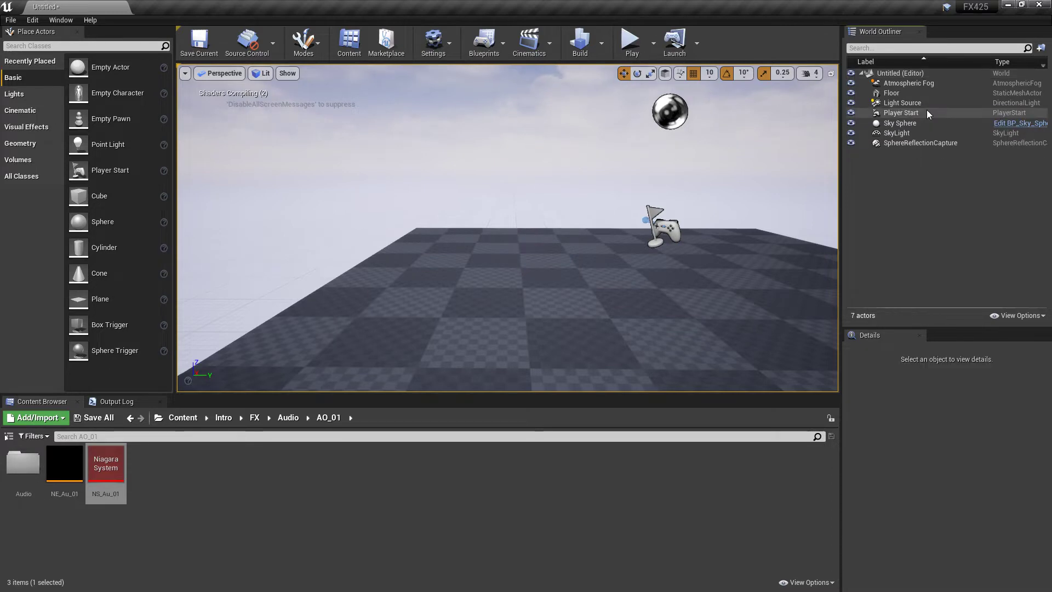
{"action": "double_click", "coordinate": [66, 464]}
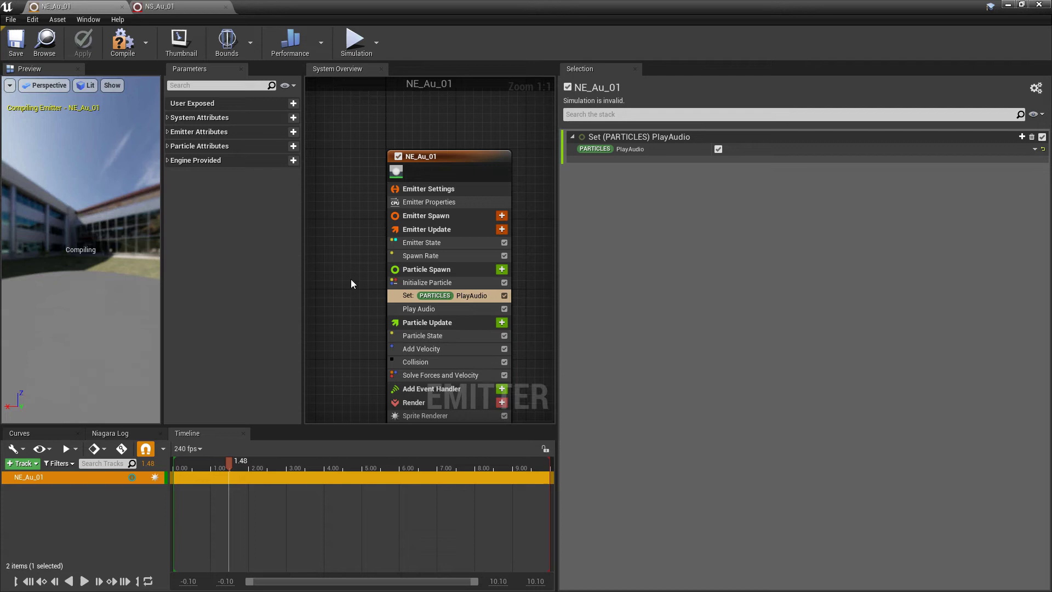
- Add a second Play Audio module to Particle Spawn playing SC_Spawn_02_Harm
{"action": "left_click", "coordinate": [501, 269]}
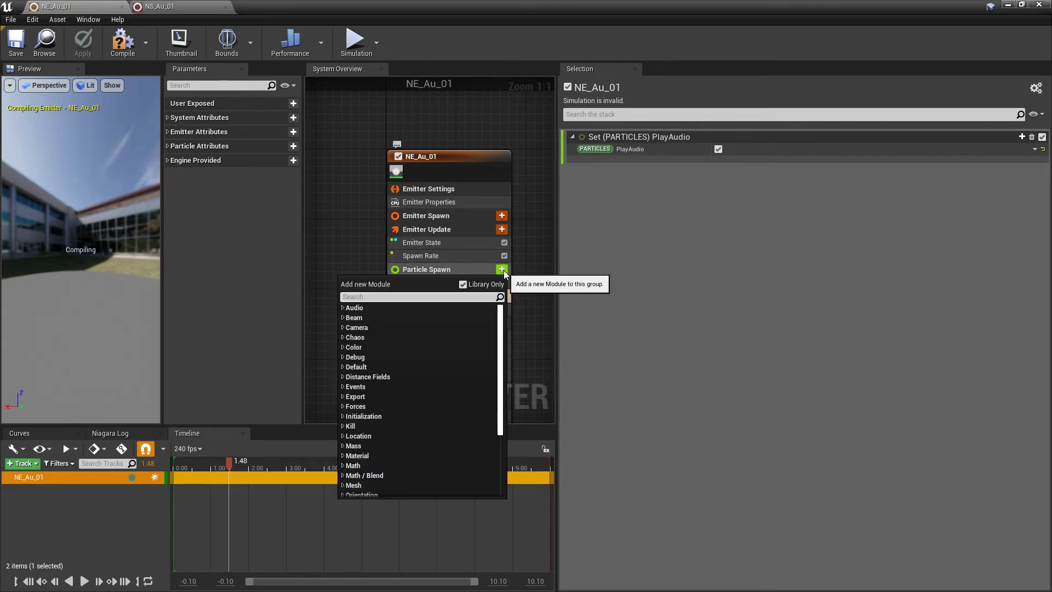
{"action": "type", "text": "play"}
{"action": "key", "text": "Return"}
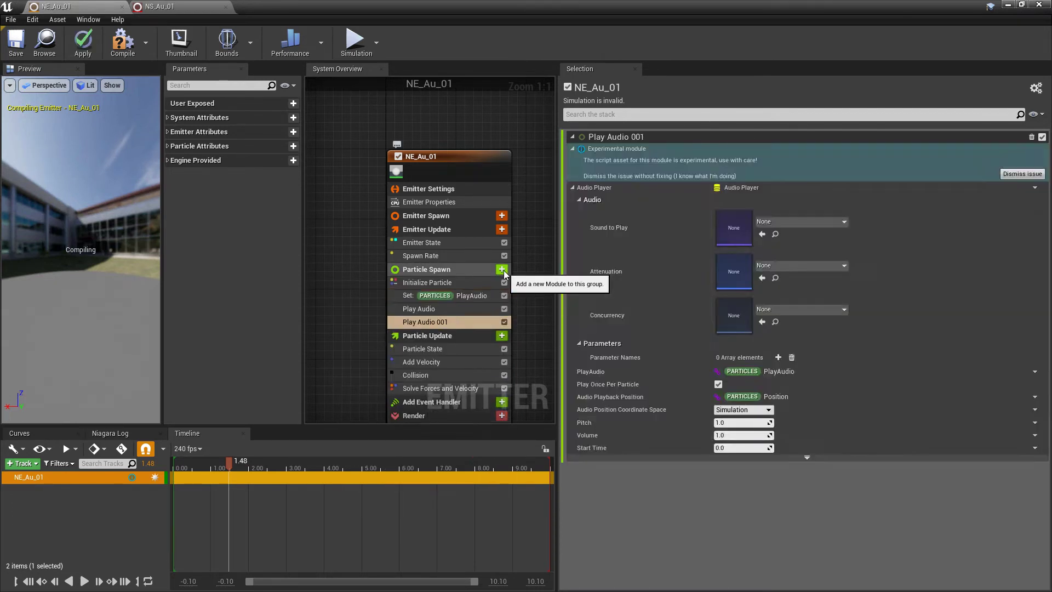
{"action": "left_click", "coordinate": [1014, 174]}
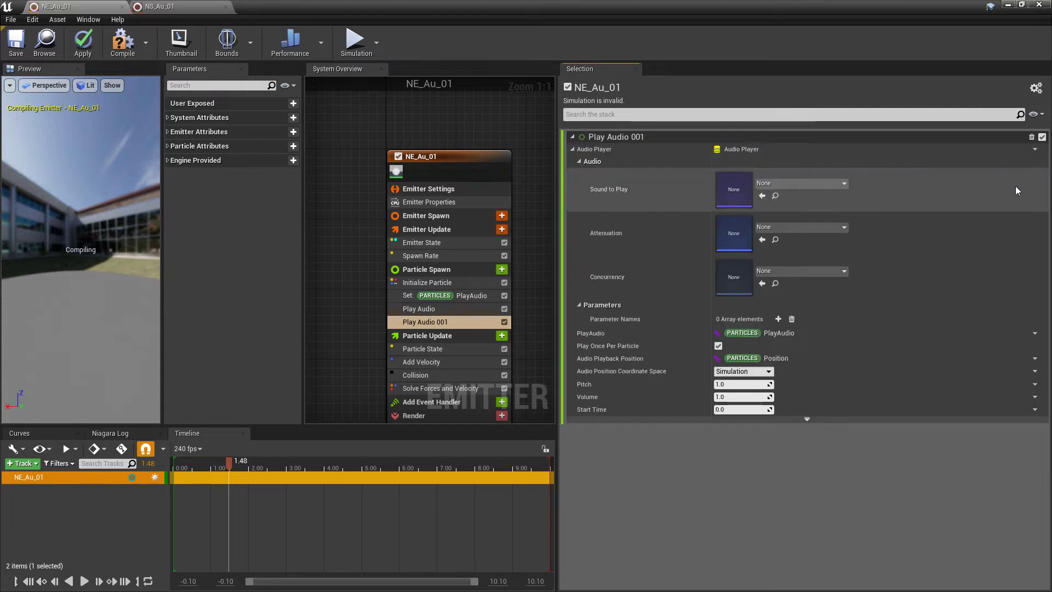
{"action": "left_click", "coordinate": [797, 185]}
{"action": "type", "text": "SC_"}
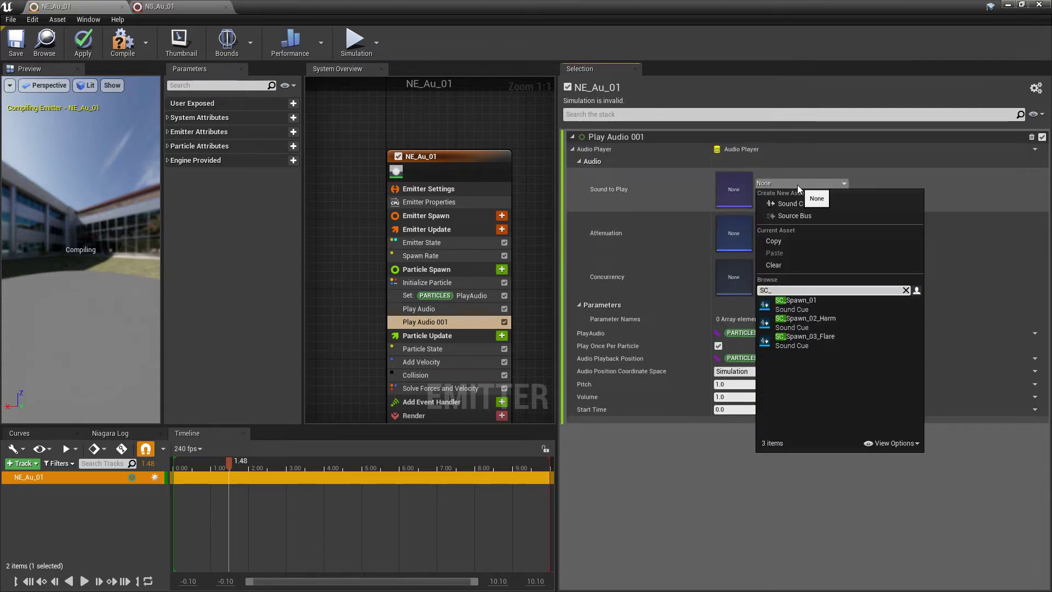
{"action": "left_click", "coordinate": [841, 325]}
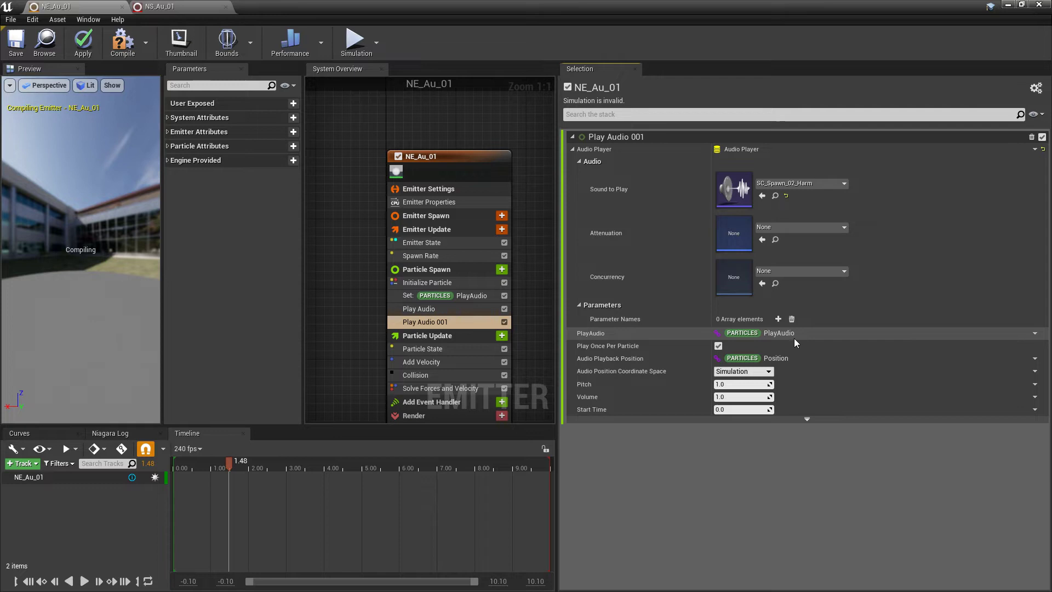
- Link Play Audio 001's PlayAudio input to DATA INSTANCE Alive
{"action": "left_click", "coordinate": [1034, 334]}
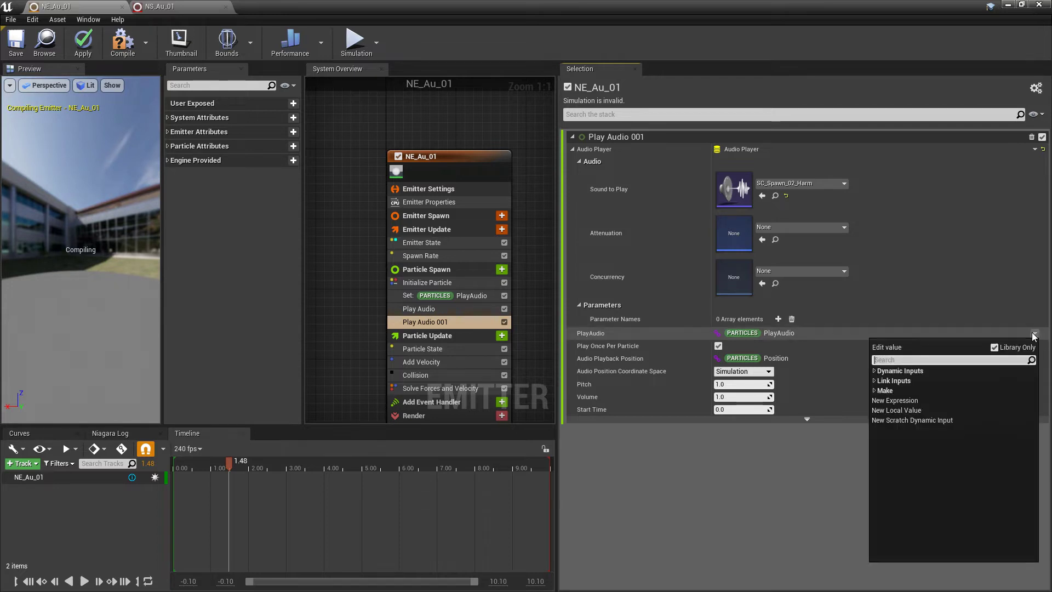
{"action": "type", "text": "Al"}
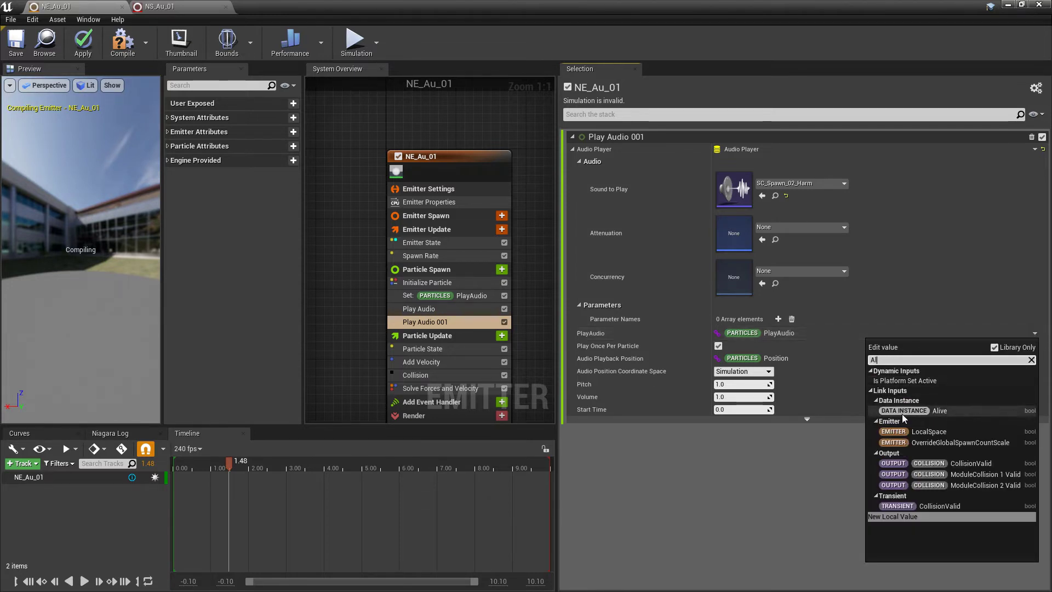
{"action": "left_click", "coordinate": [937, 410]}
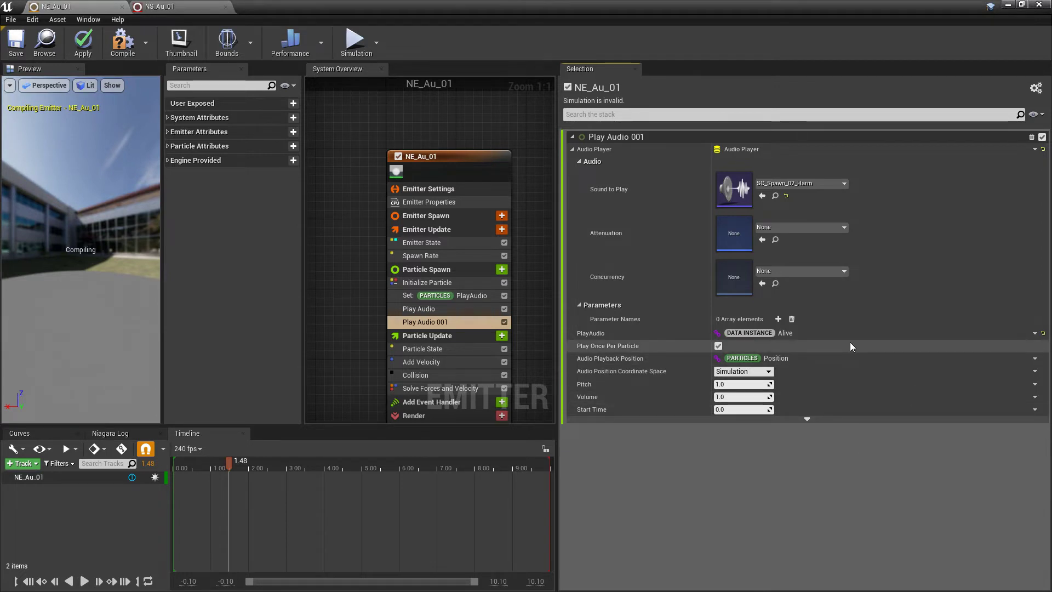
- Save the NE_Au_01 emitter and the NS_Au_01 system
{"action": "left_click", "coordinate": [13, 44]}
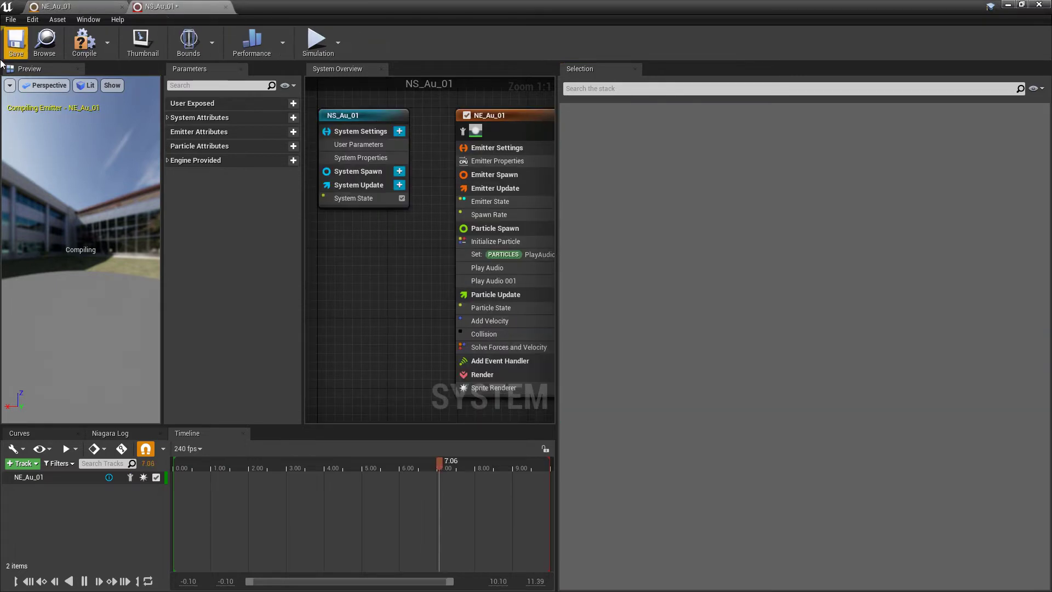
{"action": "left_click", "coordinate": [13, 49]}
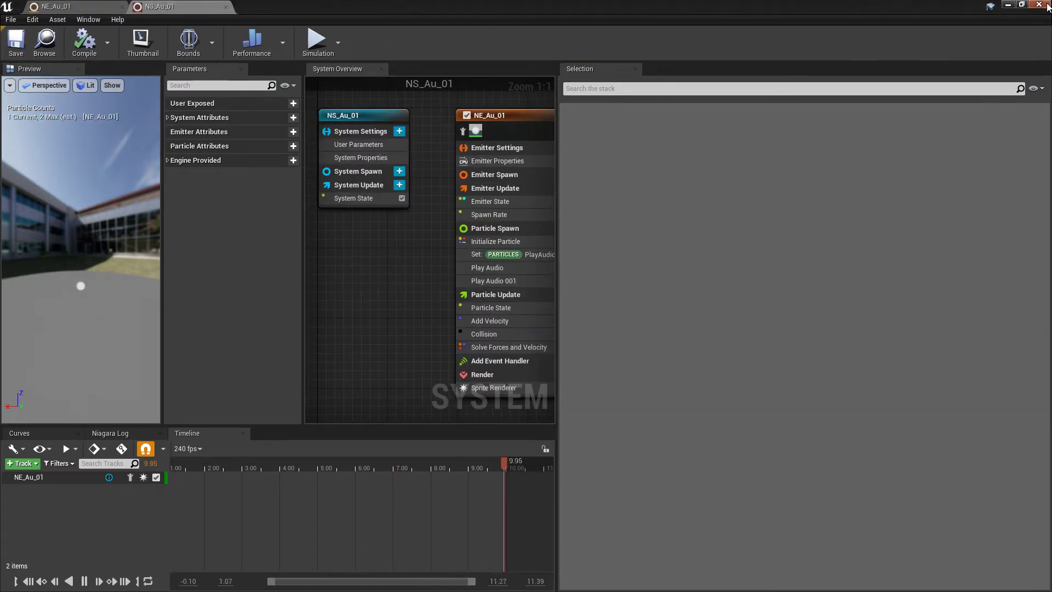
{"action": "key", "text": "alt+Tab"}
- Test NS_Au_01 raised in the level, delete the test actor, and reopen NE_Au_01
{"action": "left_click_drag", "start_coordinate": [124, 460], "coordinate": [520, 281]}
{"action": "left_click_drag", "start_coordinate": [517, 241], "coordinate": [515, 120]}
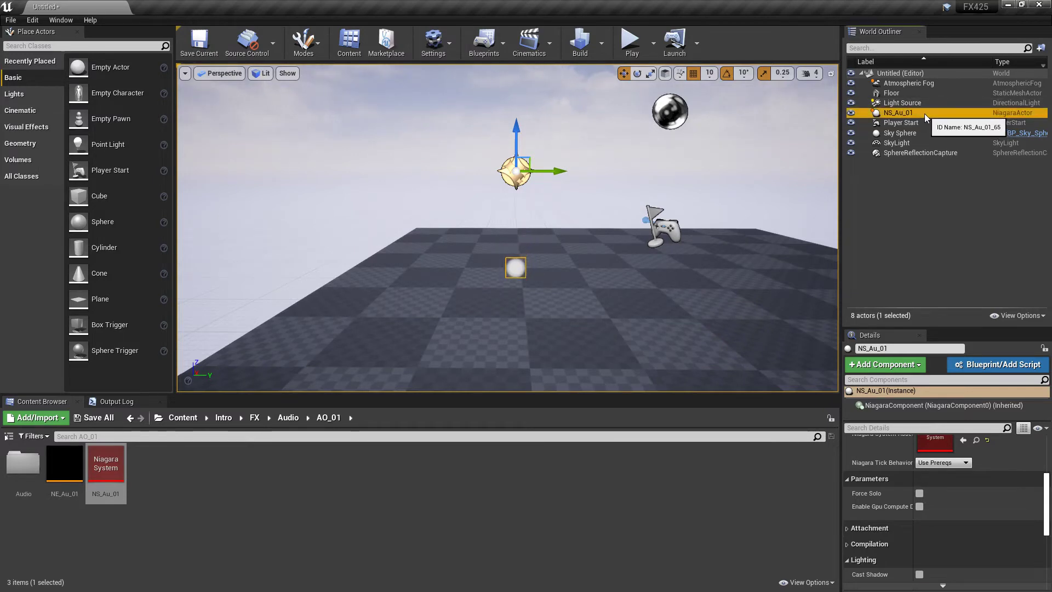
{"action": "key", "text": "Delete"}
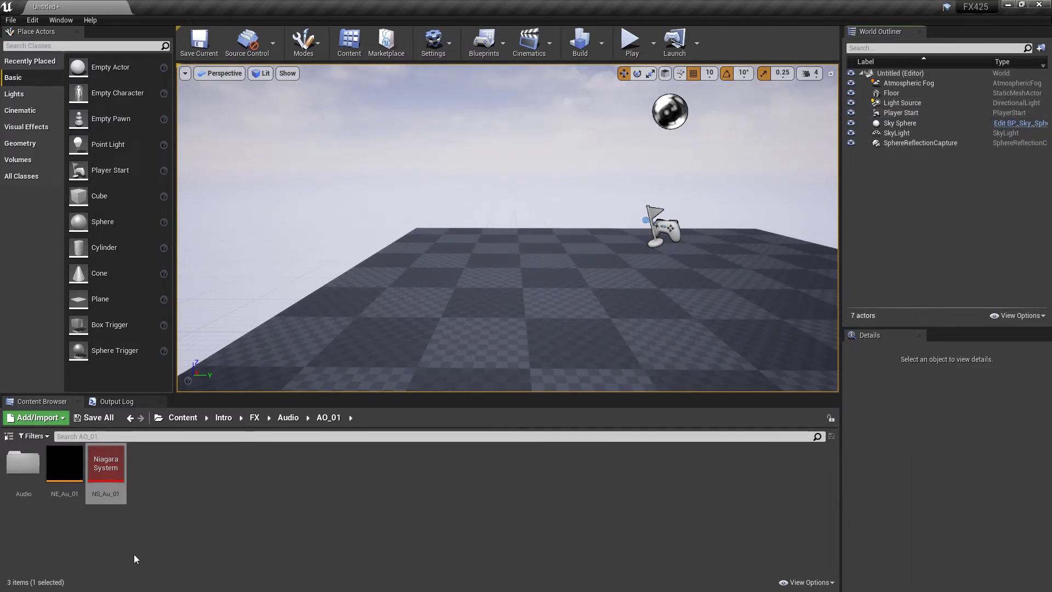
{"action": "double_click", "coordinate": [66, 495]}
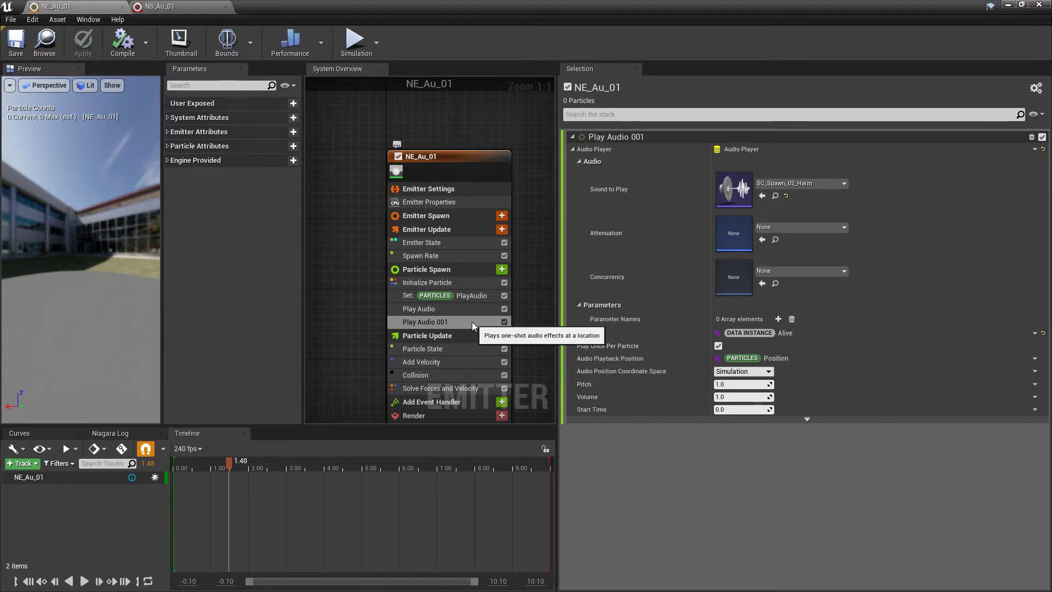
- Disable the original Play Audio module, then save the emitter and system
{"action": "left_click", "coordinate": [472, 322]}
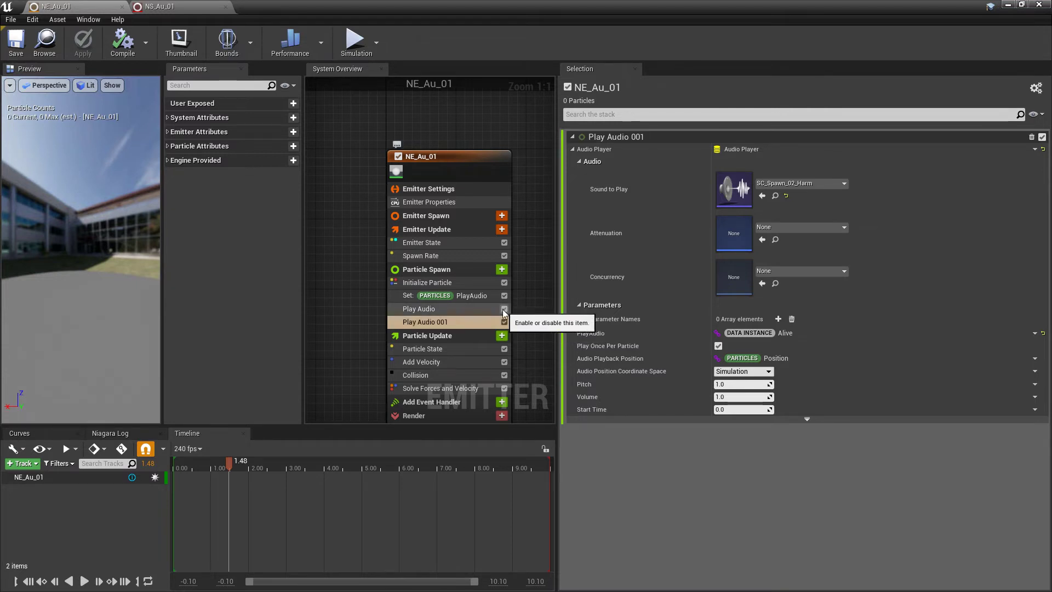
{"action": "left_click", "coordinate": [503, 309]}
{"action": "left_click", "coordinate": [15, 43]}
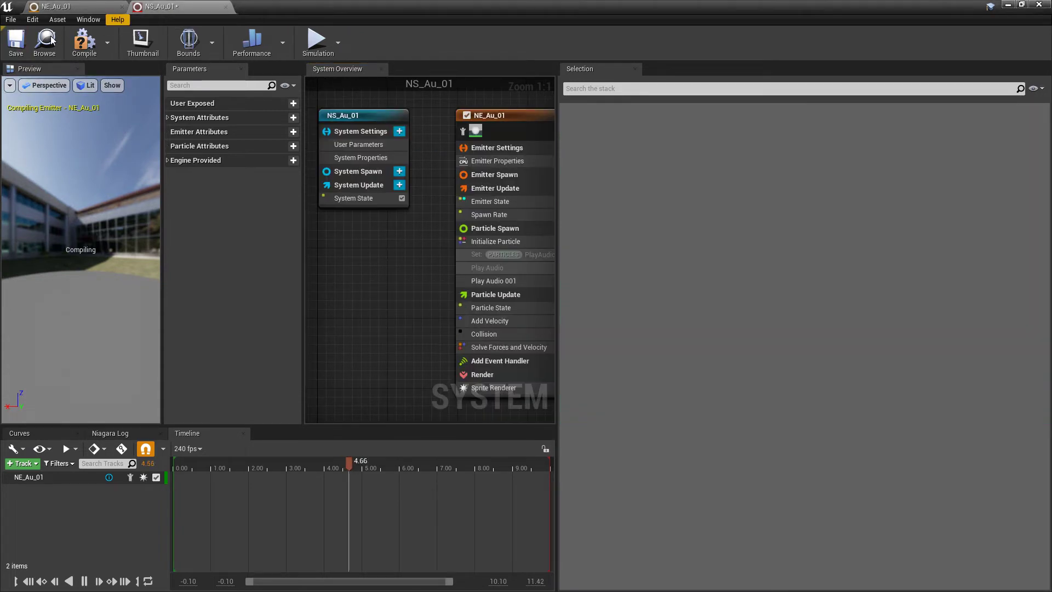
{"action": "left_click", "coordinate": [11, 46]}
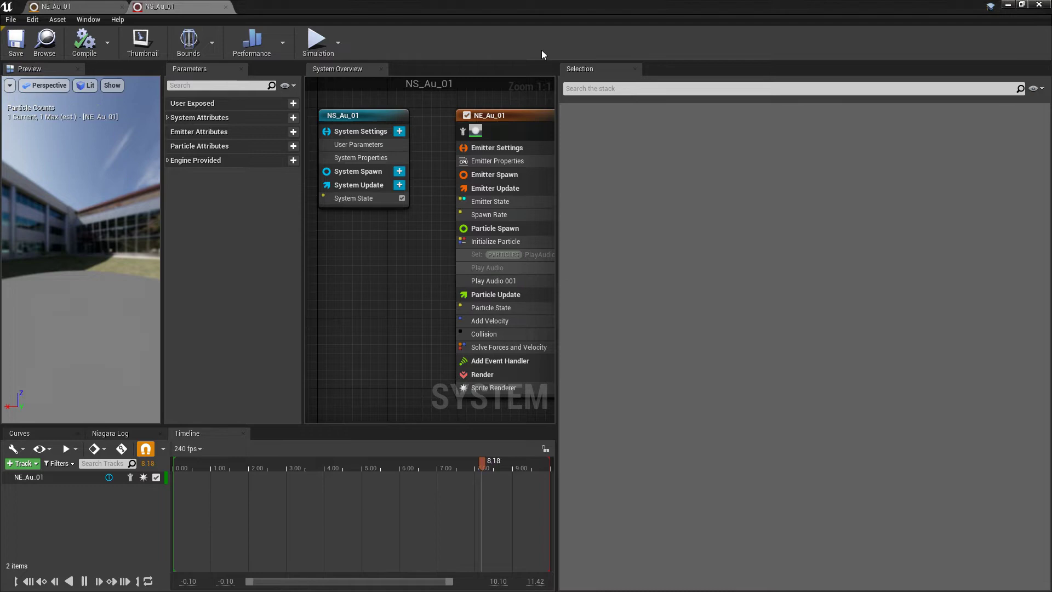
- Place NS_Au_01 raised in the level to test it, then delete the test actor
{"action": "left_click", "coordinate": [1006, 5]}
{"action": "left_click_drag", "start_coordinate": [235, 434], "coordinate": [502, 284]}
{"action": "left_click_drag", "start_coordinate": [510, 244], "coordinate": [520, 123]}
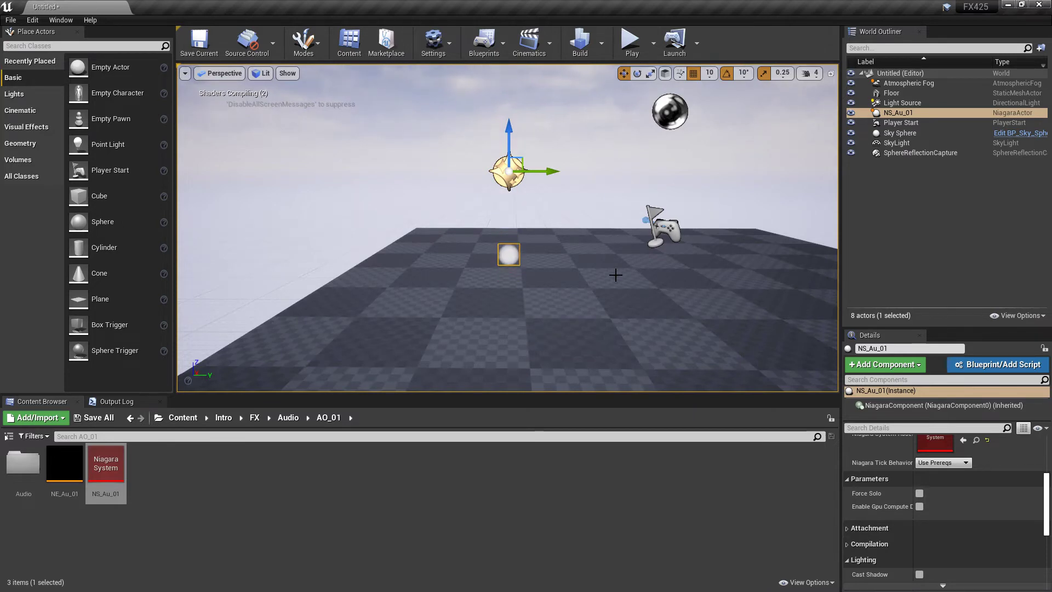
{"action": "left_click", "coordinate": [912, 114]}
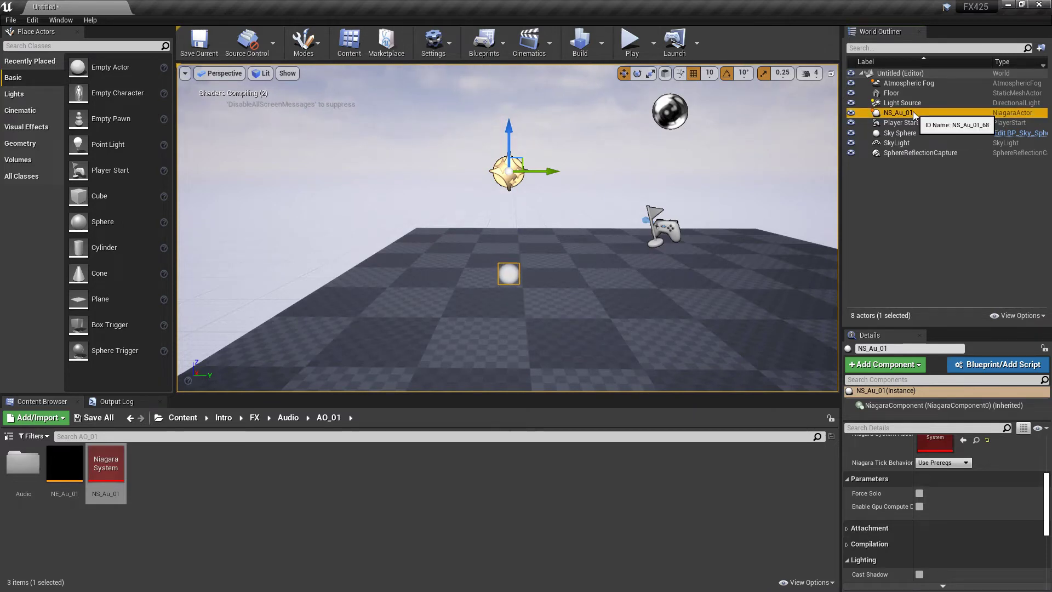
{"action": "key", "text": "Delete"}
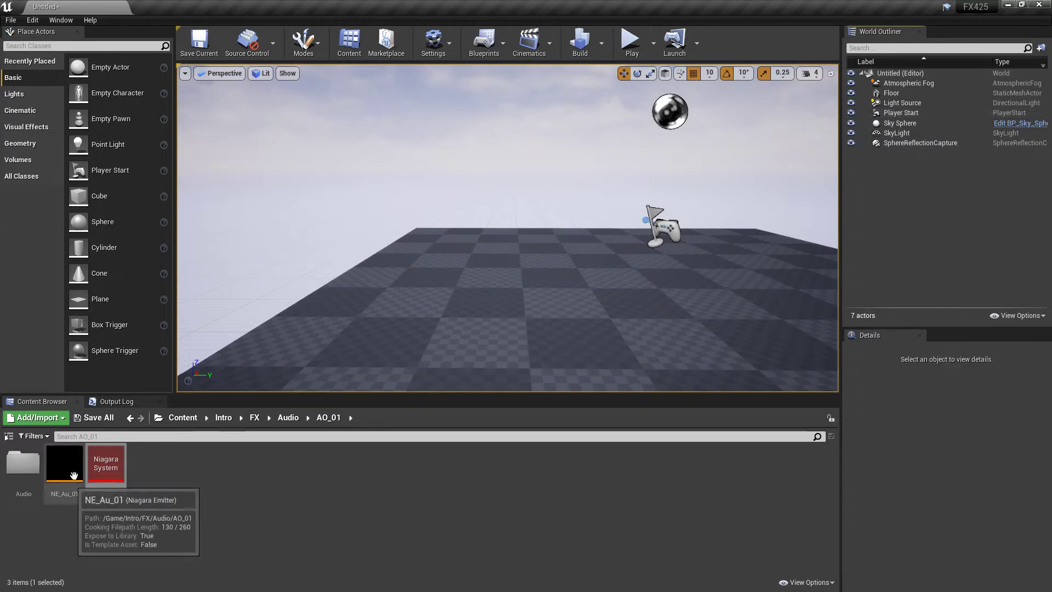
- Reopen NE_Au_01 and move Play Audio 001 below Solve Forces and Velocity in Particle Update
{"action": "left_click", "coordinate": [71, 462]}
{"action": "double_click", "coordinate": [71, 462]}
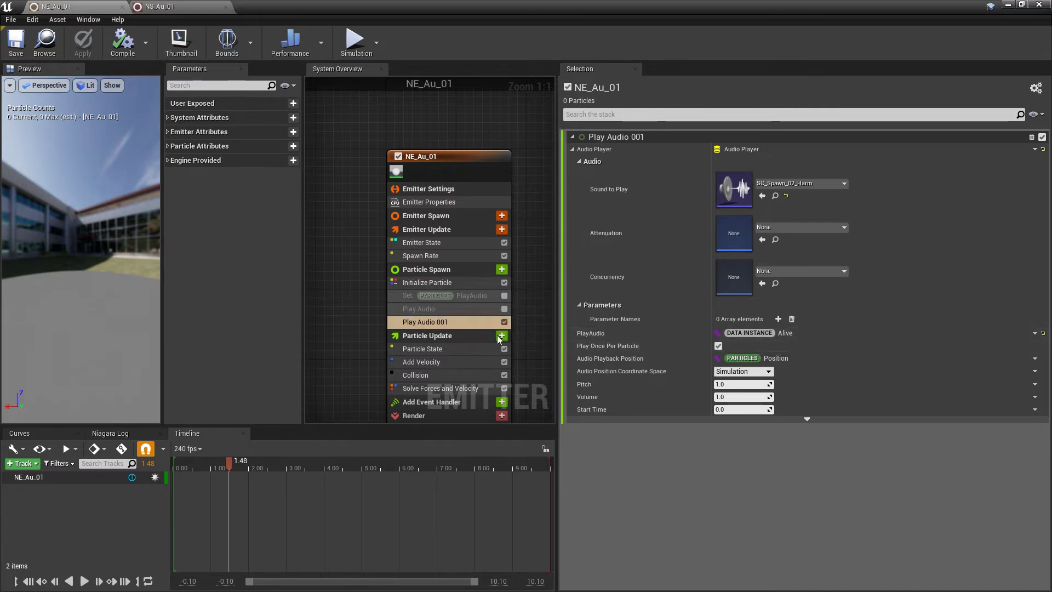
{"action": "left_click_drag", "start_coordinate": [429, 323], "coordinate": [438, 394]}
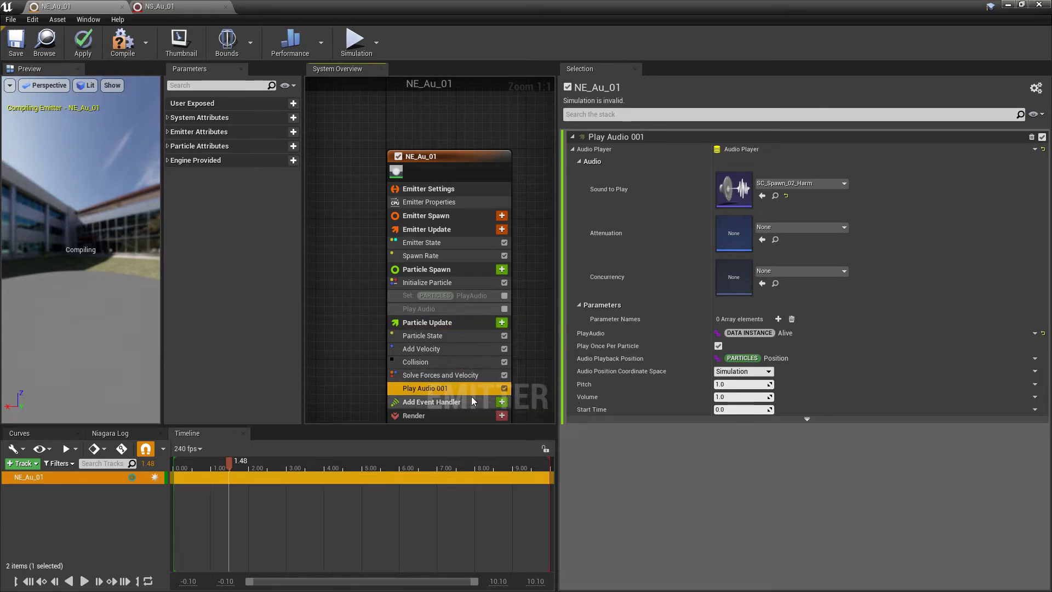
- Save the NE_Au_01 emitter and the NS_Au_01 system
{"action": "left_click", "coordinate": [16, 43]}
{"action": "left_click", "coordinate": [170, 8]}
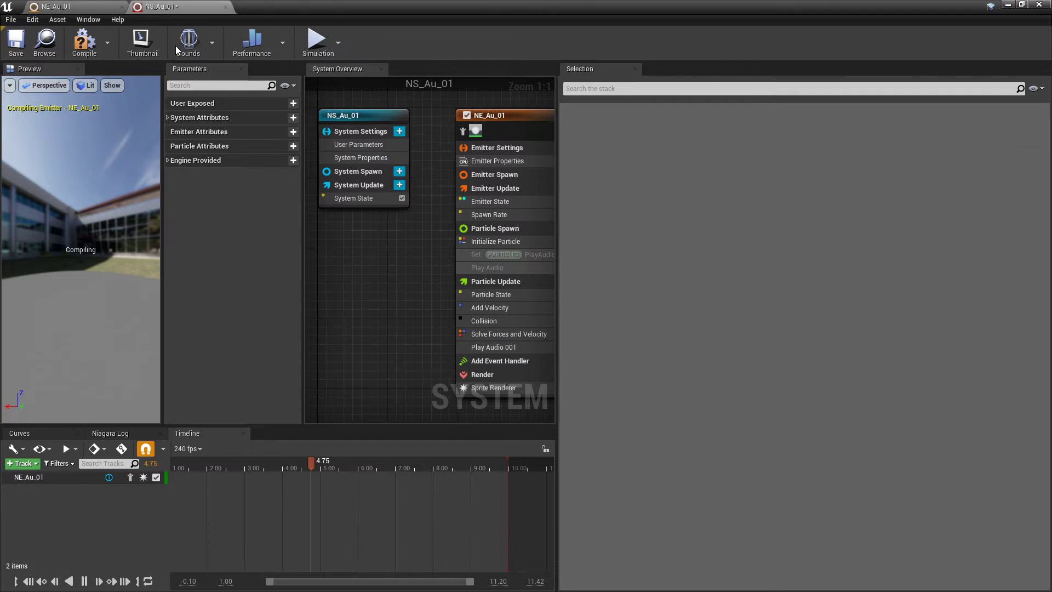
{"action": "left_click", "coordinate": [16, 47]}
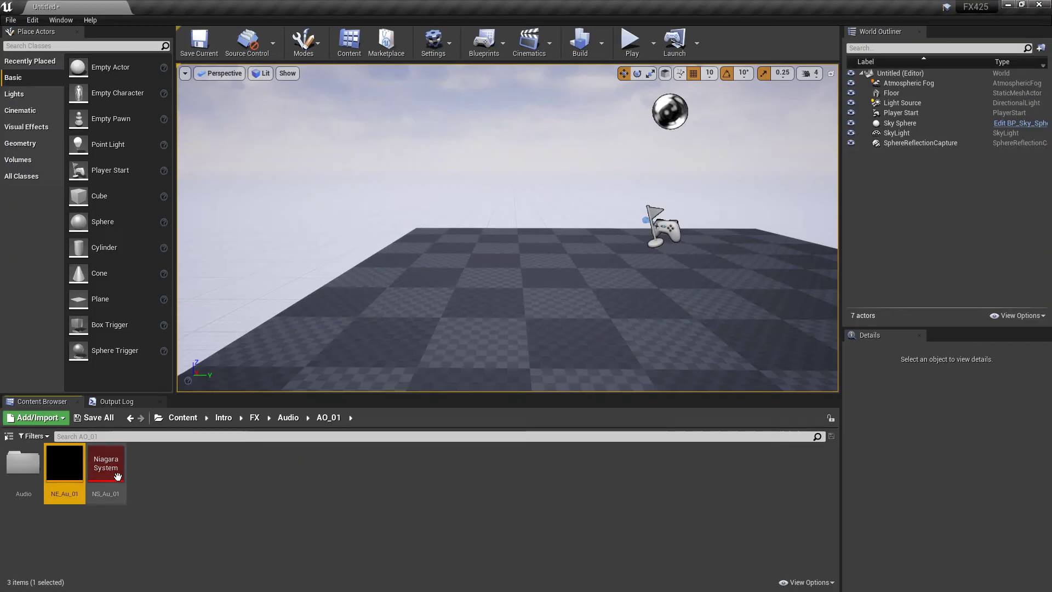
- Place NS_Au_01 high in the level to test it, then delete the test actor
{"action": "left_click_drag", "start_coordinate": [106, 466], "coordinate": [496, 129]}
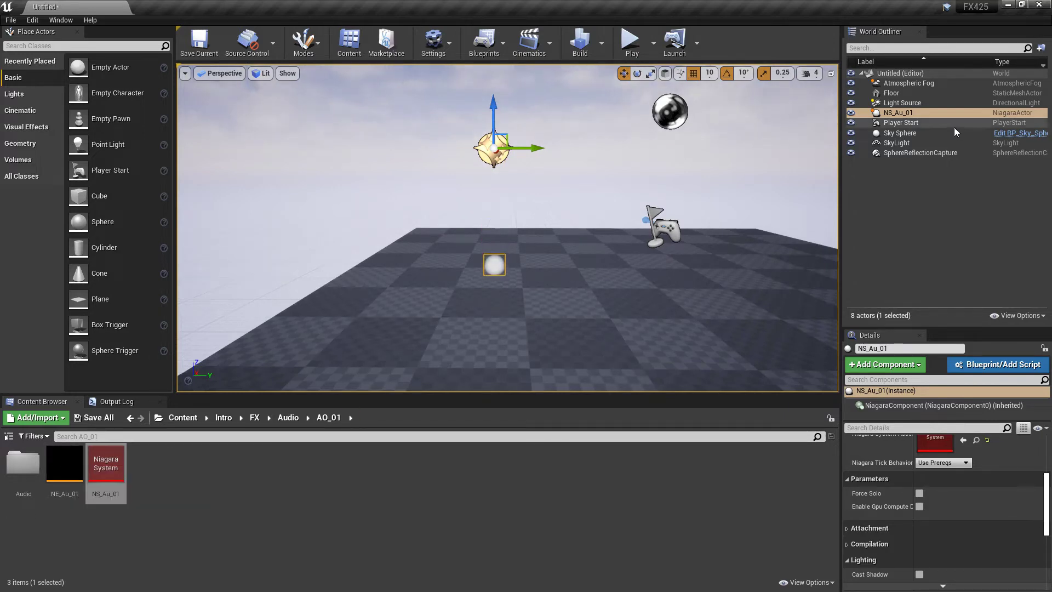
{"action": "left_click", "coordinate": [901, 122]}
{"action": "left_click", "coordinate": [899, 112]}
{"action": "key", "text": "Delete"}
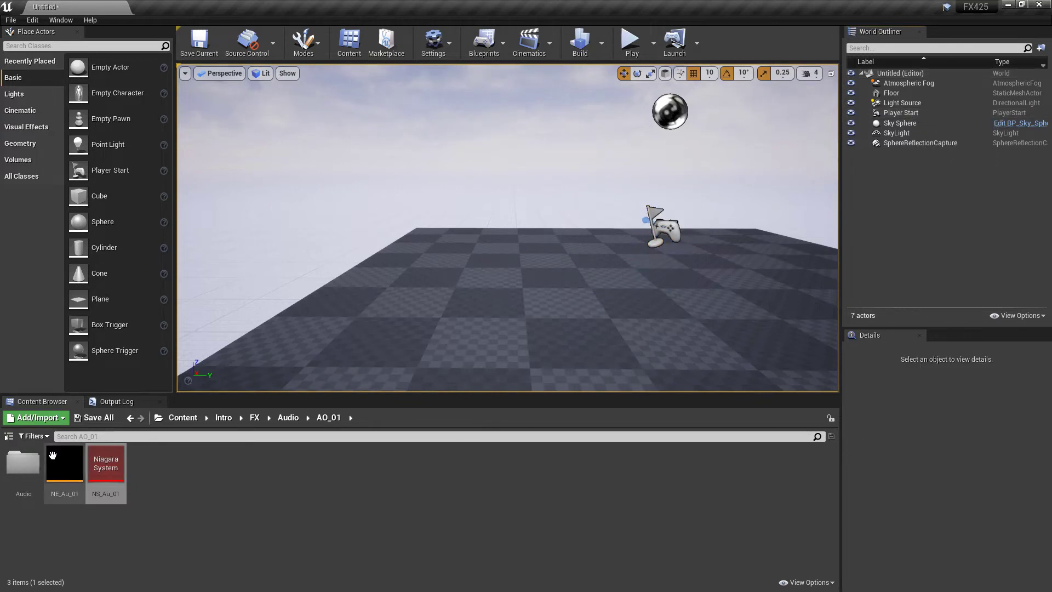
- Drive Play Audio 001's PlayAudio with an Invert Bool of DATA INSTANCE Alive and save NE_Au_01
{"action": "double_click", "coordinate": [64, 463]}
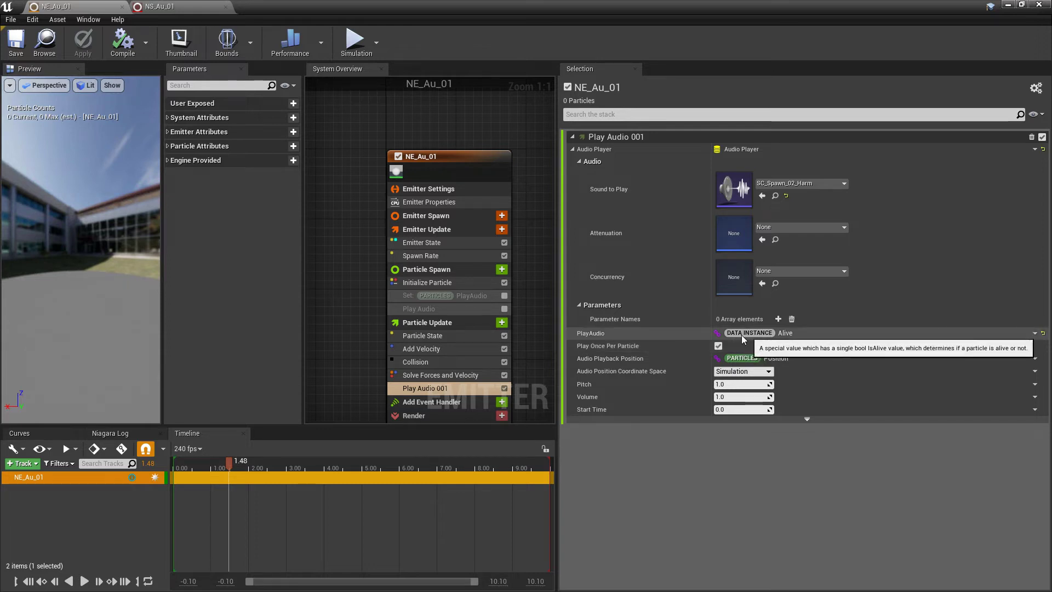
{"action": "left_click", "coordinate": [1043, 334]}
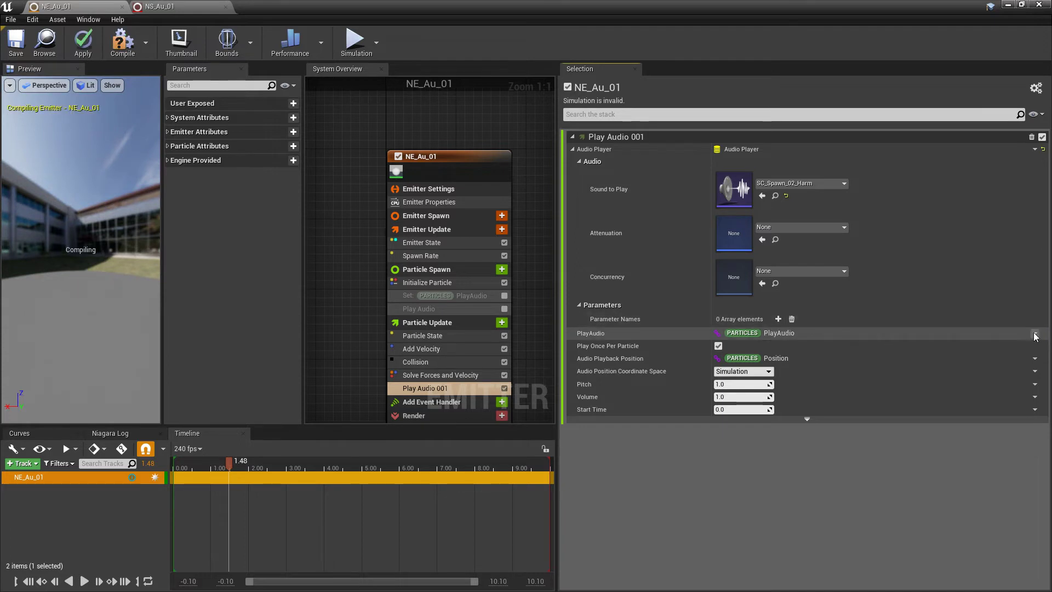
{"action": "left_click", "coordinate": [1035, 333]}
{"action": "type", "text": "in"}
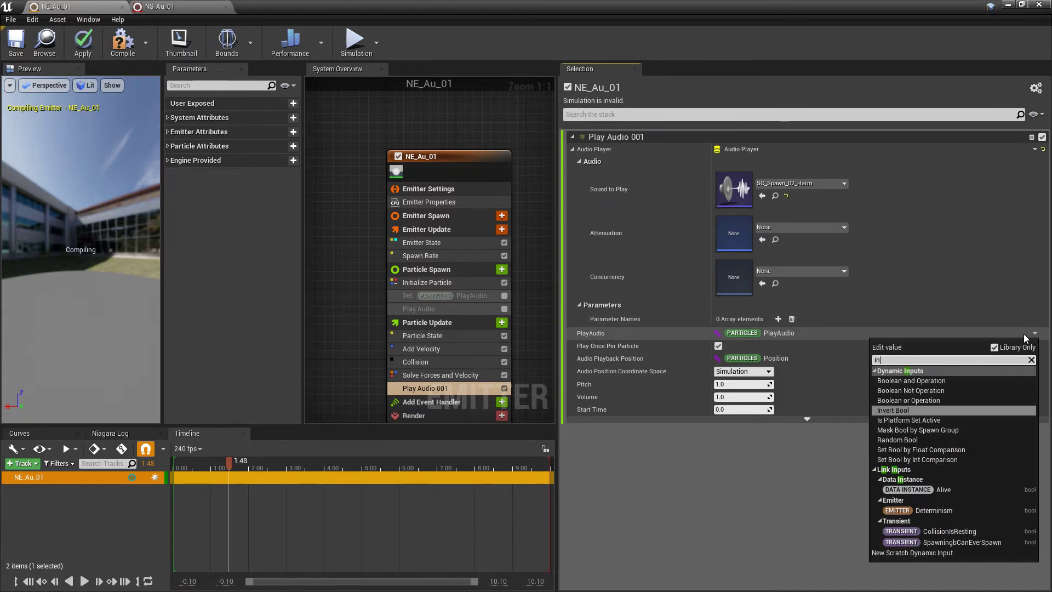
{"action": "key", "text": "Return"}
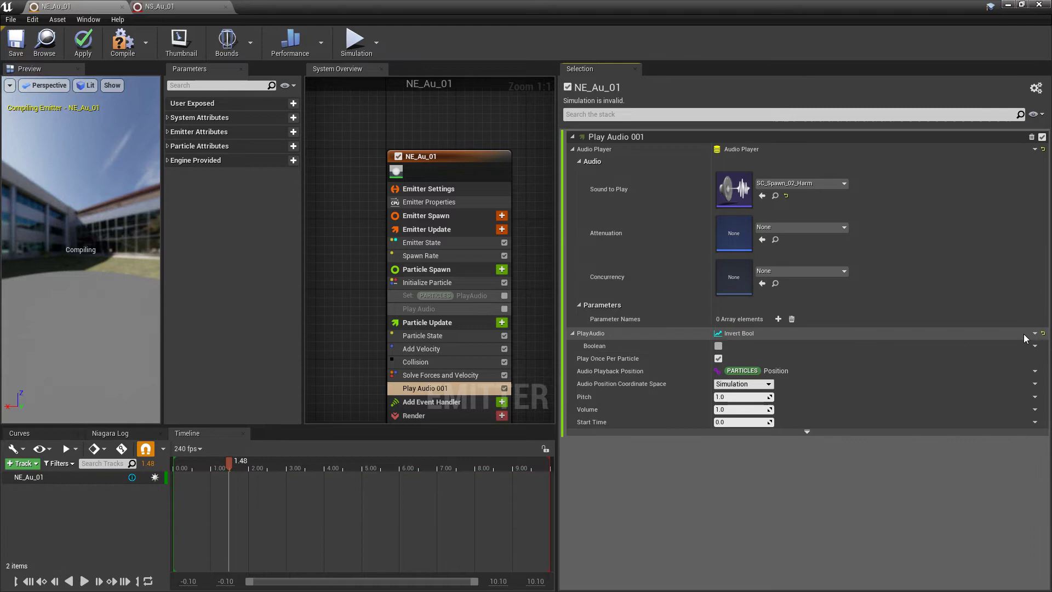
{"action": "left_click", "coordinate": [1035, 346]}
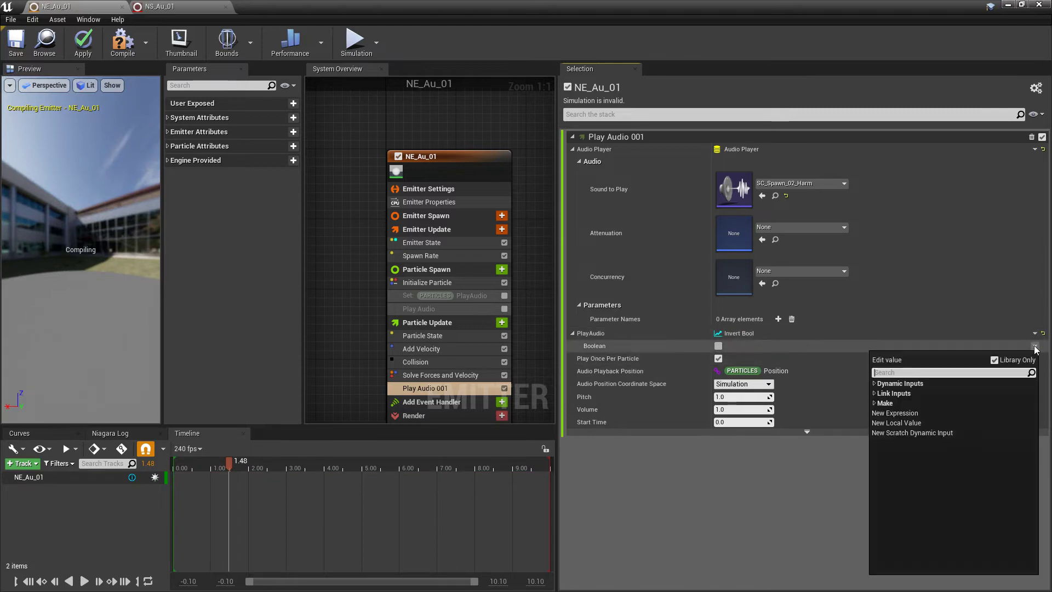
{"action": "type", "text": "alive"}
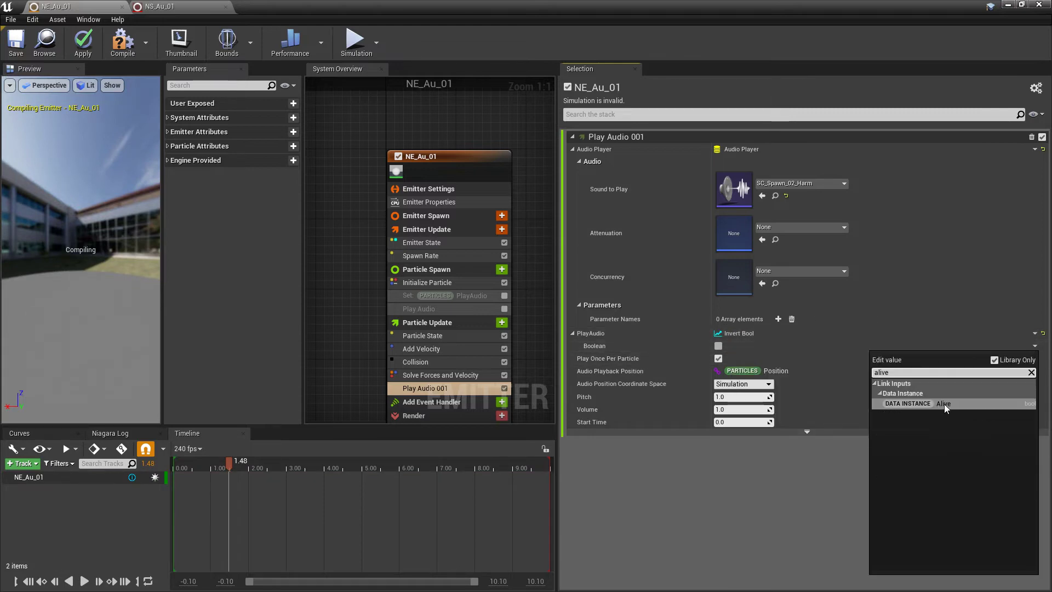
{"action": "left_click", "coordinate": [944, 403]}
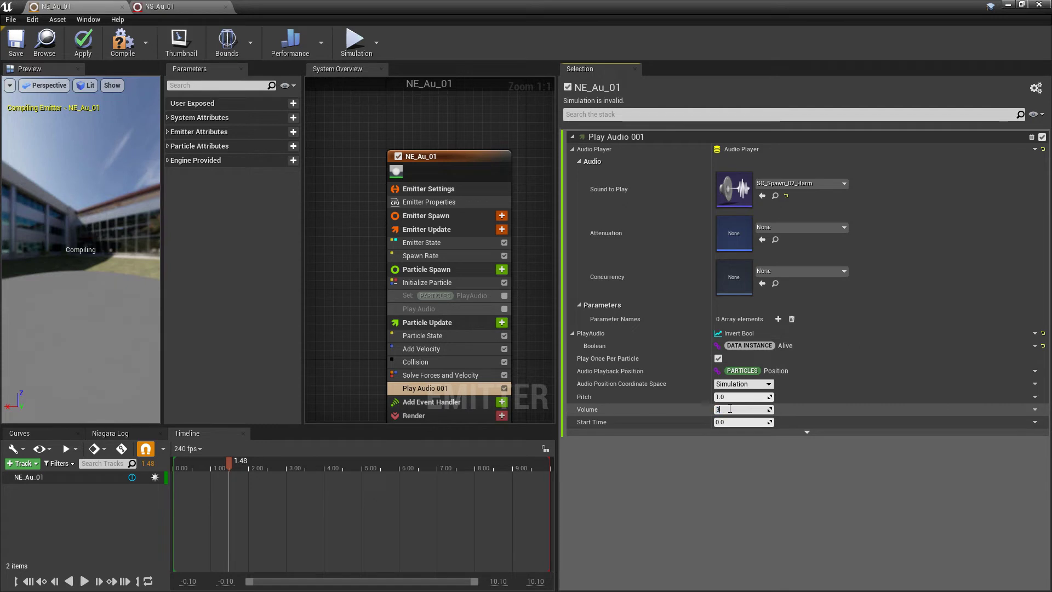
{"action": "left_click", "coordinate": [14, 44]}
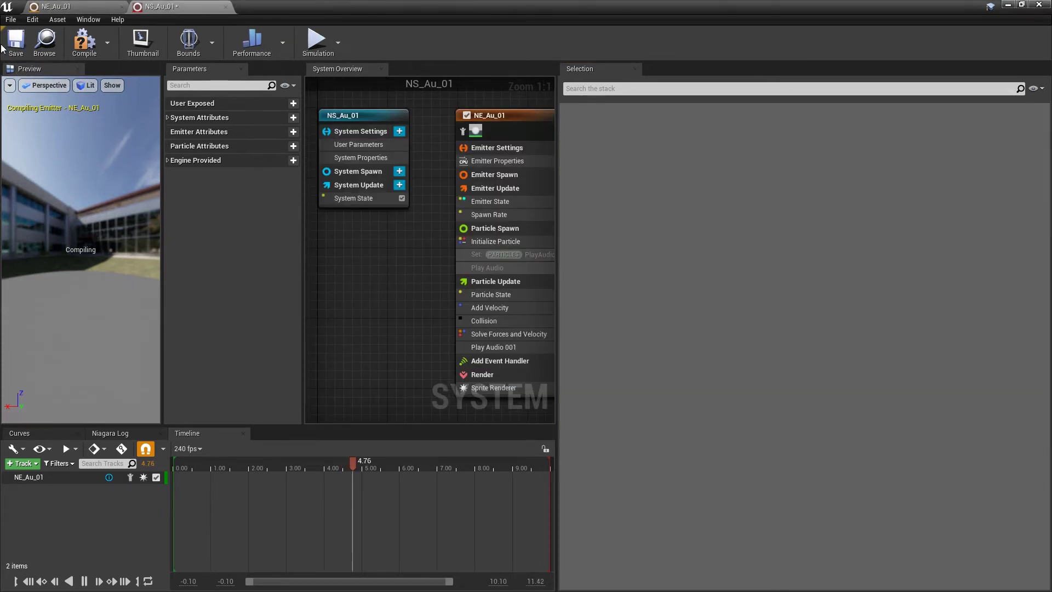
- Save NS_Au_01, test it raised in the level, and delete the test actor
{"action": "left_click", "coordinate": [14, 46]}
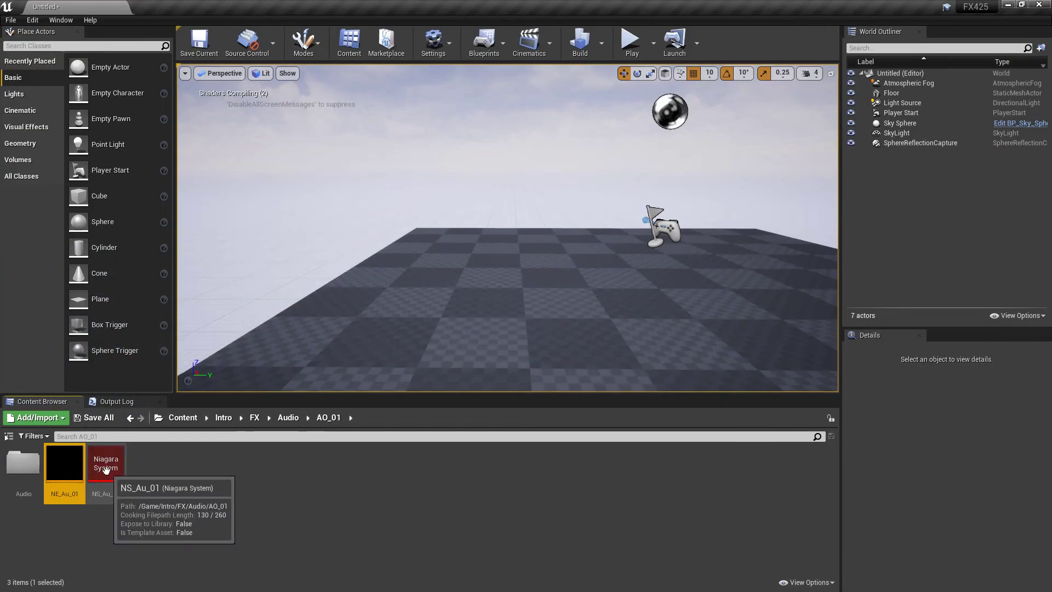
{"action": "left_click_drag", "start_coordinate": [106, 468], "coordinate": [515, 111]}
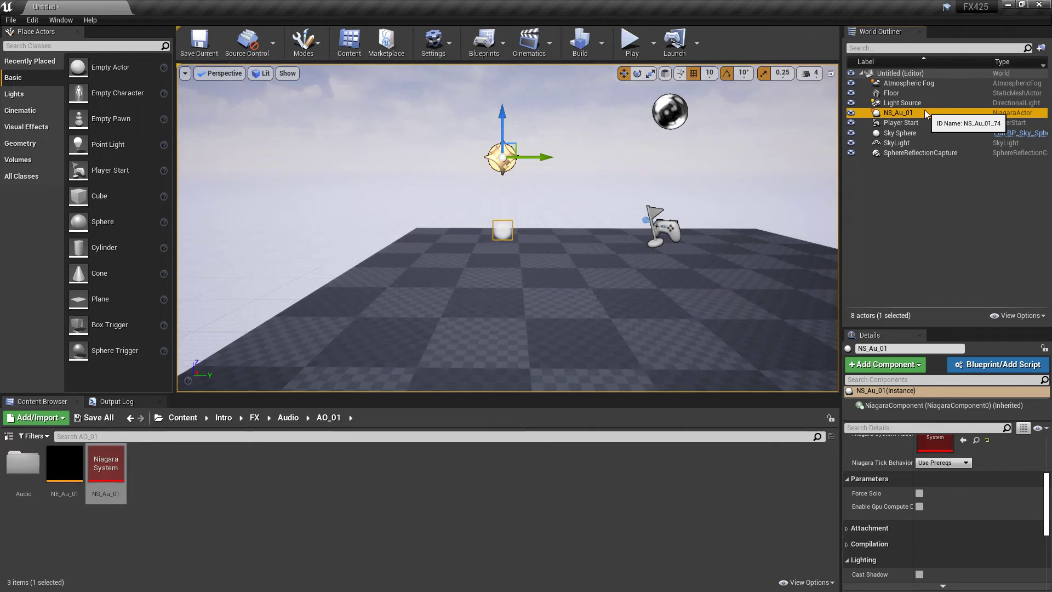
{"action": "key", "text": "Delete"}
- Re-enable the Set PlayAudio module in NE_Au_01, save it, and return to the level
{"action": "double_click", "coordinate": [64, 465]}
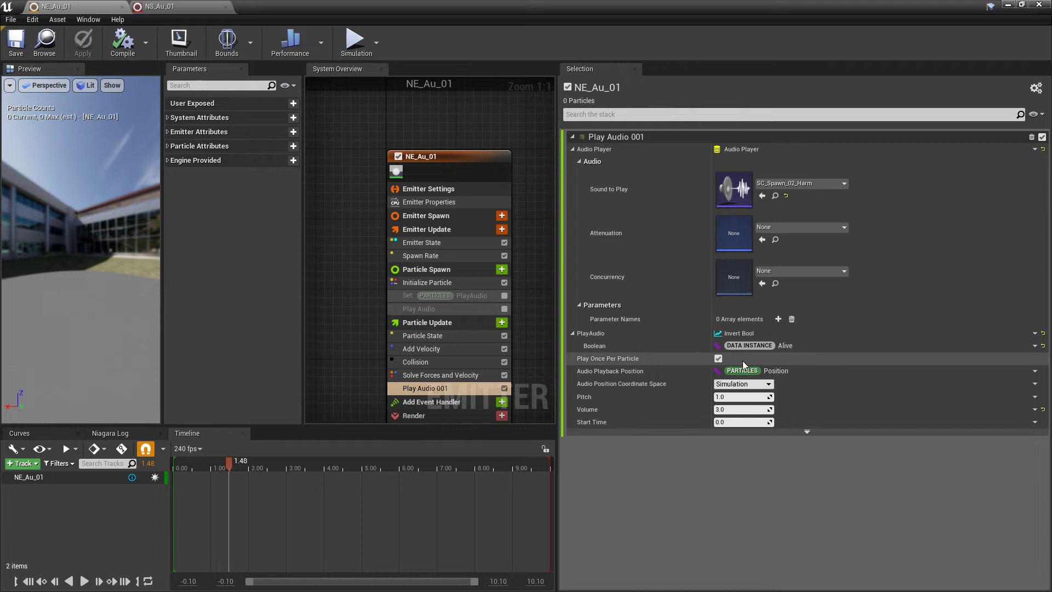
{"action": "left_click", "coordinate": [504, 309]}
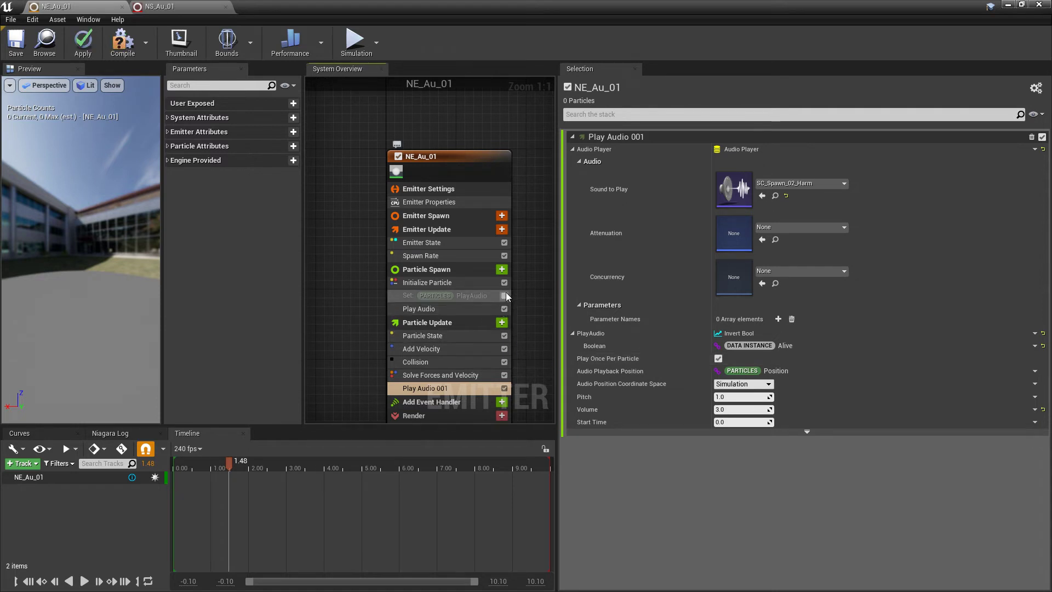
{"action": "left_click", "coordinate": [16, 41]}
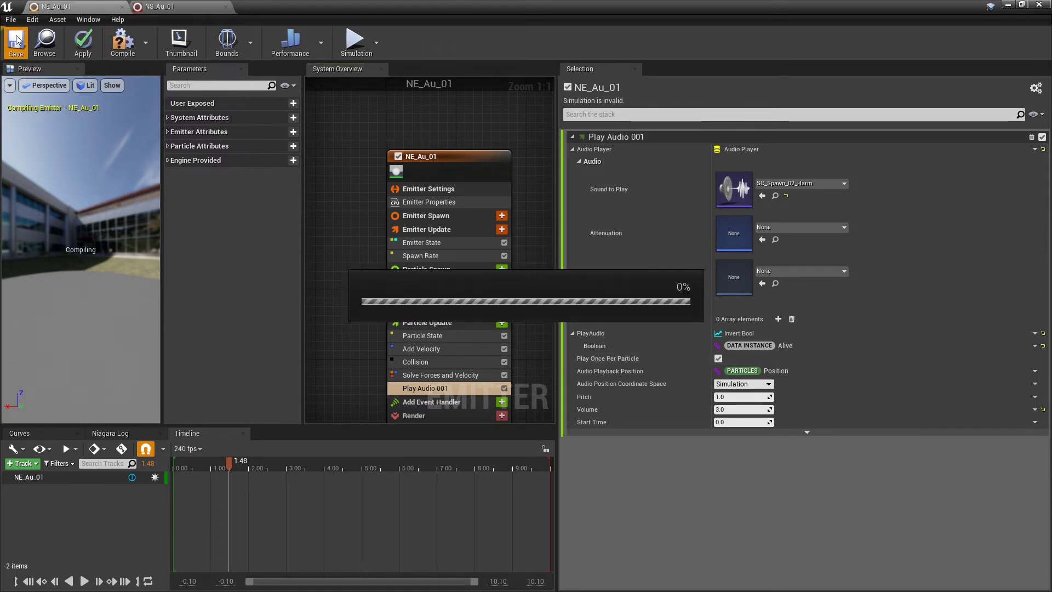
{"action": "left_click", "coordinate": [178, 10]}
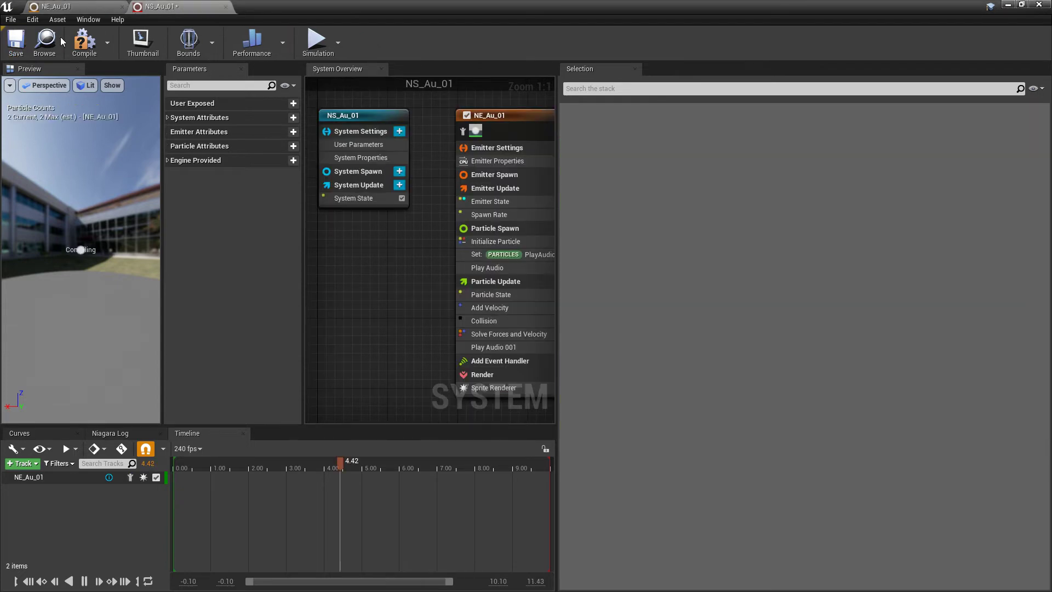
{"action": "left_click", "coordinate": [1008, 5]}
- Lift the placed NS_Au_01 effect high into the sky along its Z axis
{"action": "left_click", "coordinate": [454, 303]}
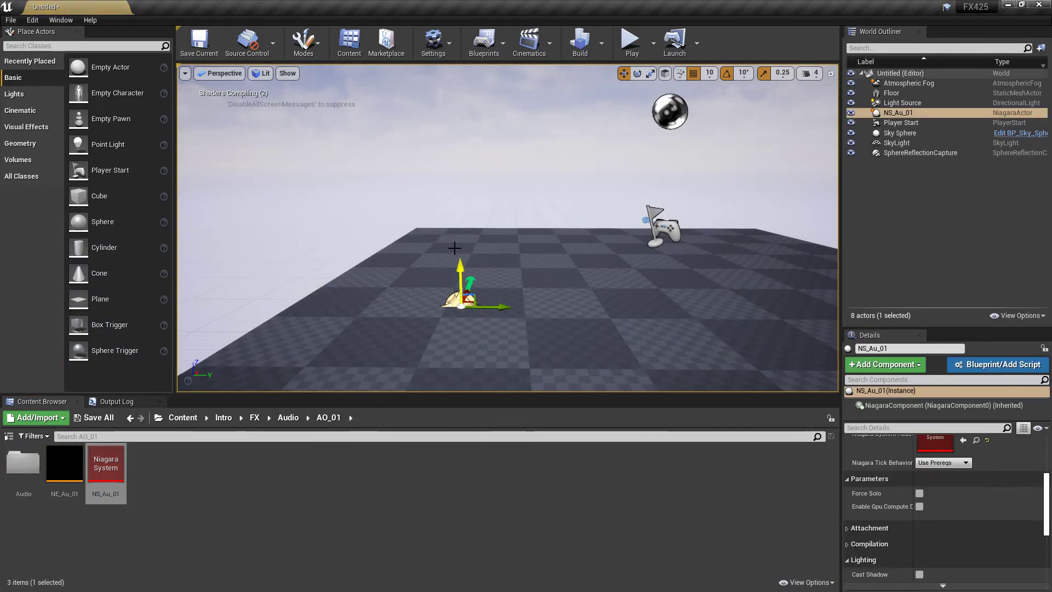
{"action": "left_click_drag", "start_coordinate": [460, 266], "coordinate": [455, 84]}
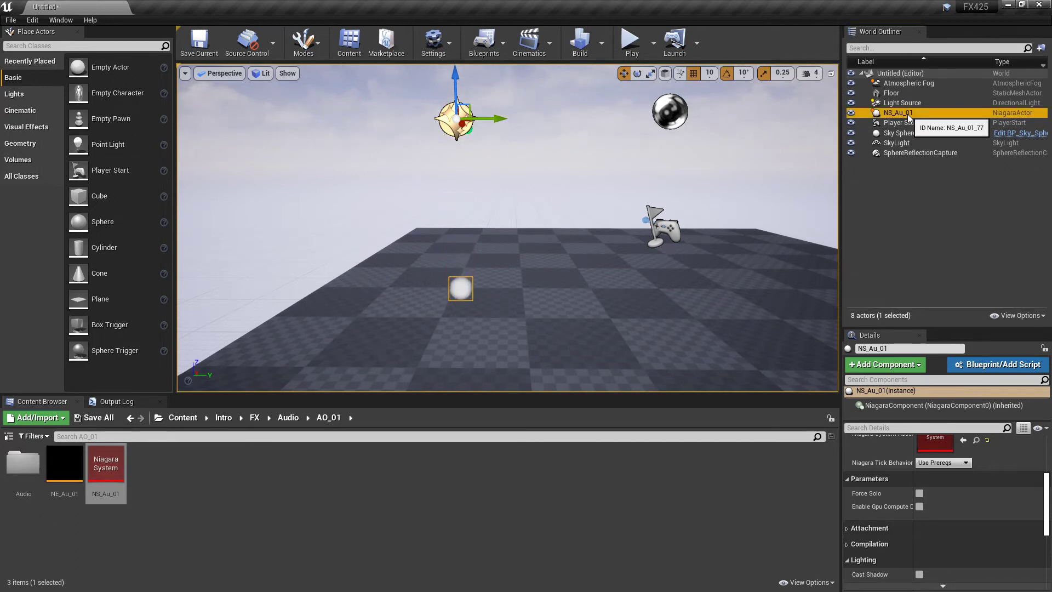
- Delete the test actor, then uncheck Play Once Per Particle on Play Audio 001 and save
{"action": "key", "text": "Delete"}
{"action": "double_click", "coordinate": [73, 465]}
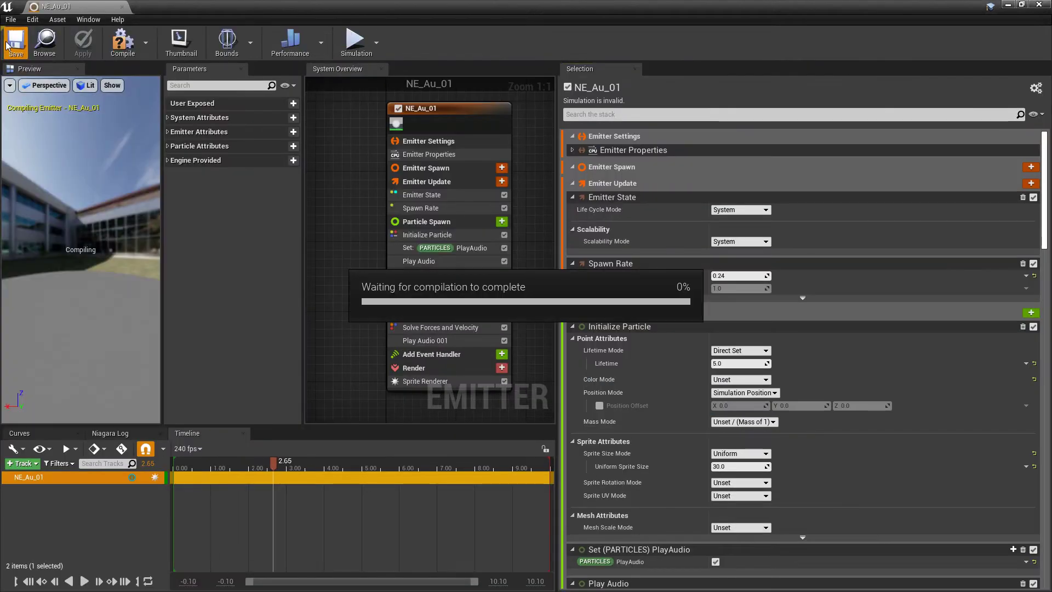
{"action": "left_click", "coordinate": [415, 341]}
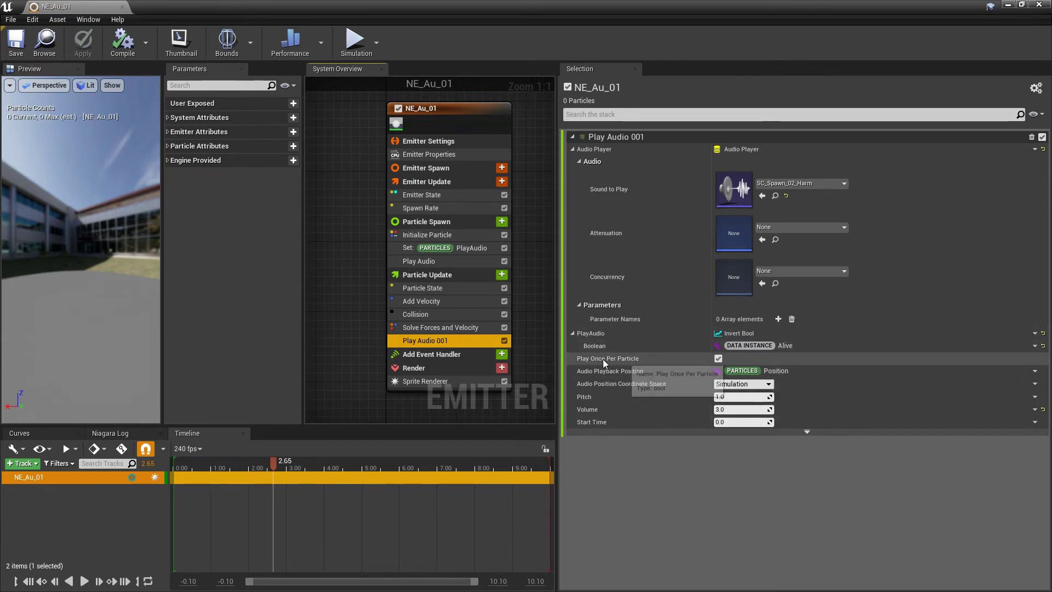
{"action": "left_click", "coordinate": [718, 358]}
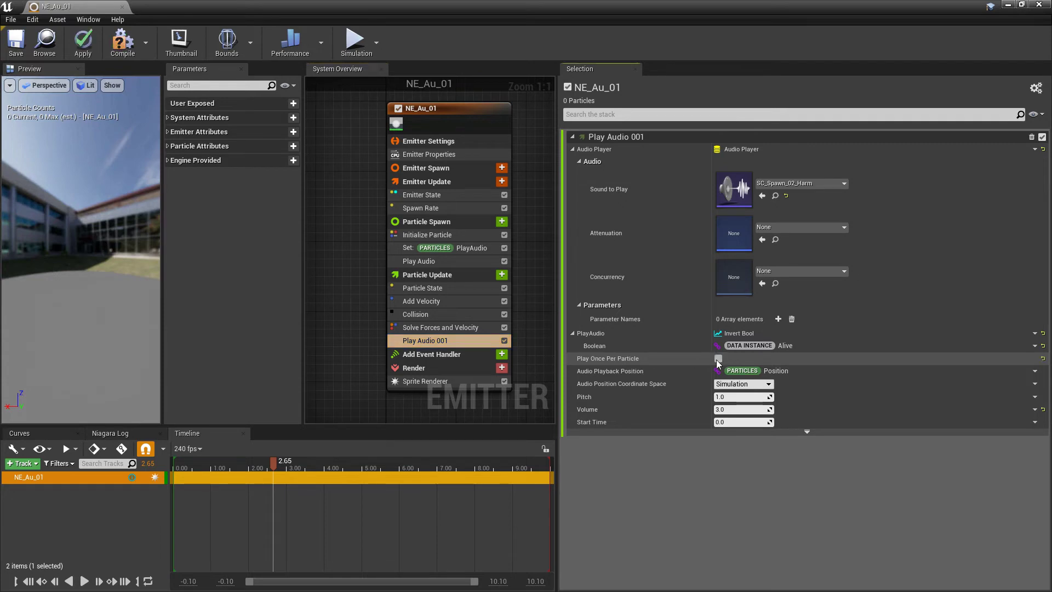
{"action": "left_click", "coordinate": [7, 48]}
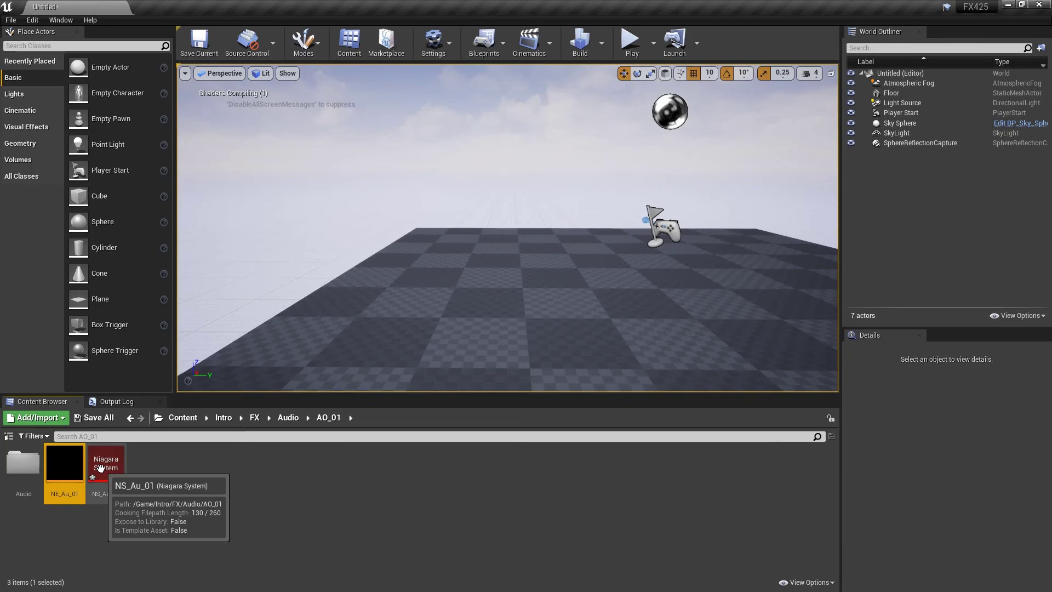
{"action": "double_click", "coordinate": [104, 462]}
{"action": "left_click", "coordinate": [16, 44]}
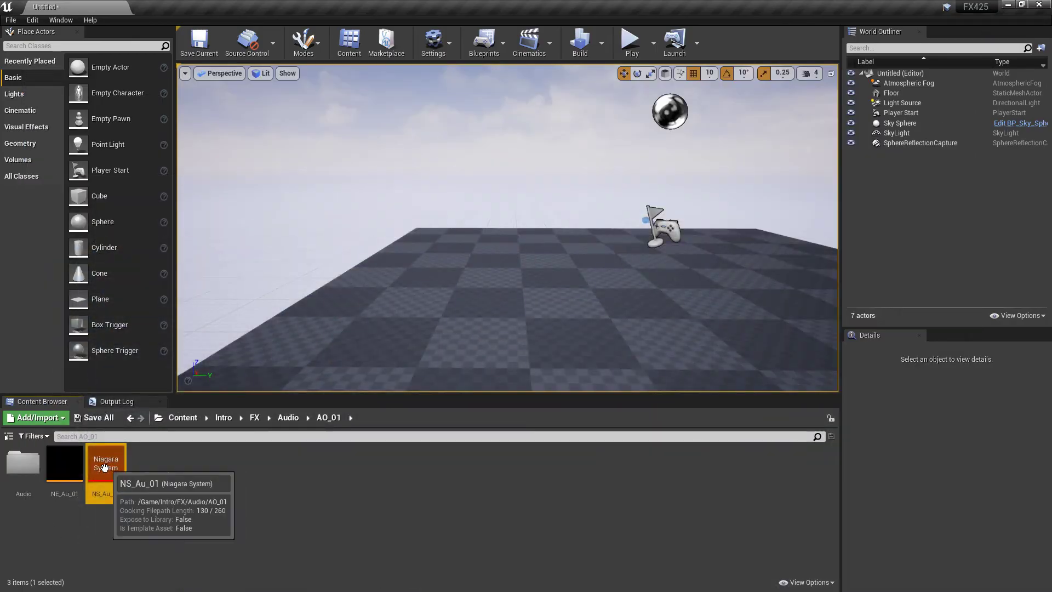
{"action": "left_click_drag", "start_coordinate": [106, 463], "coordinate": [520, 290]}
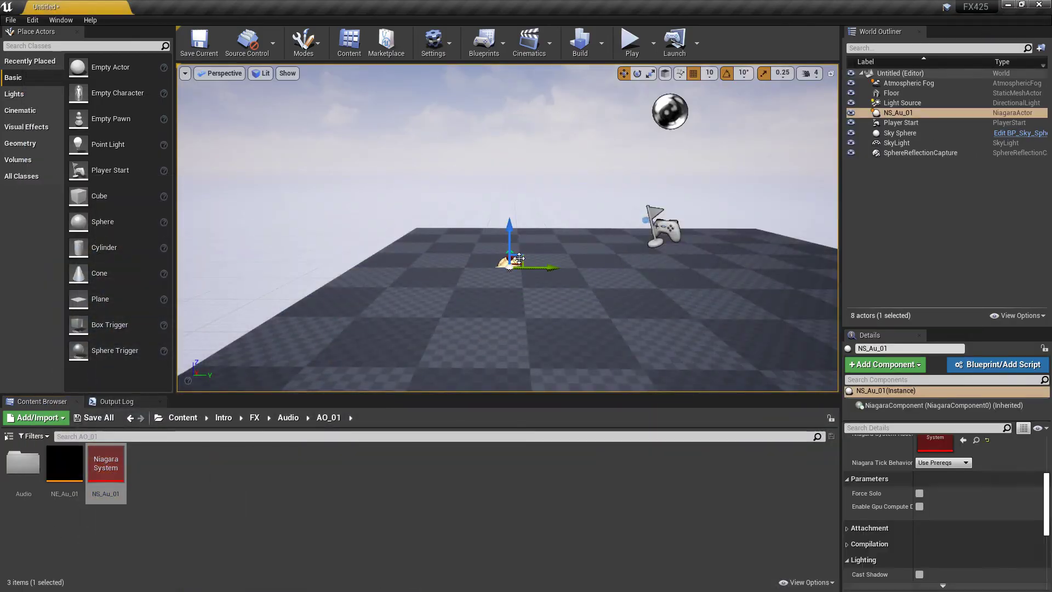
{"action": "left_click_drag", "start_coordinate": [515, 235], "coordinate": [523, 77]}
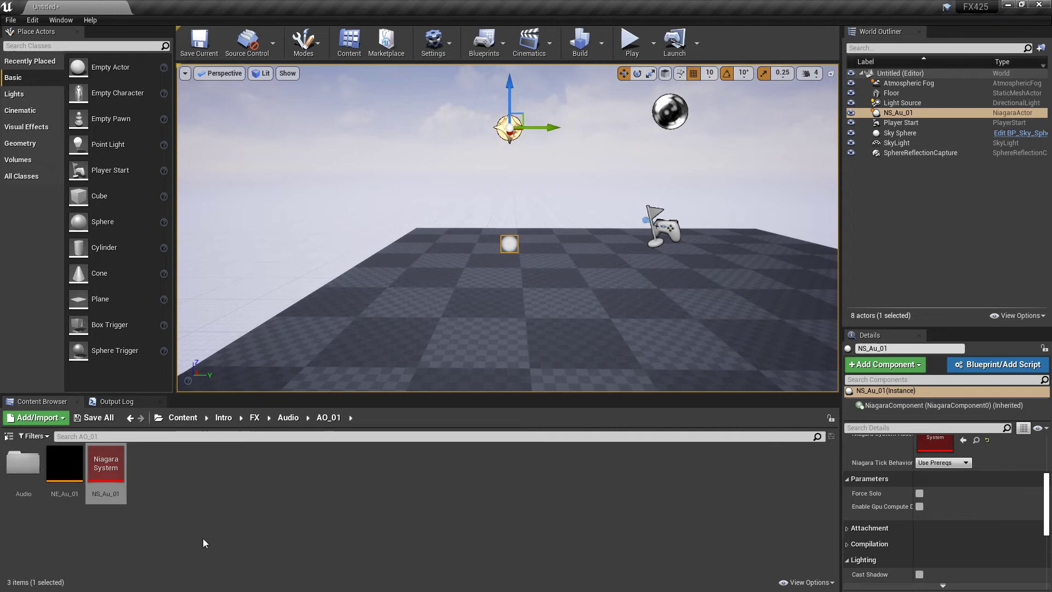
{"action": "left_click", "coordinate": [904, 120]}
{"action": "left_click", "coordinate": [906, 114]}
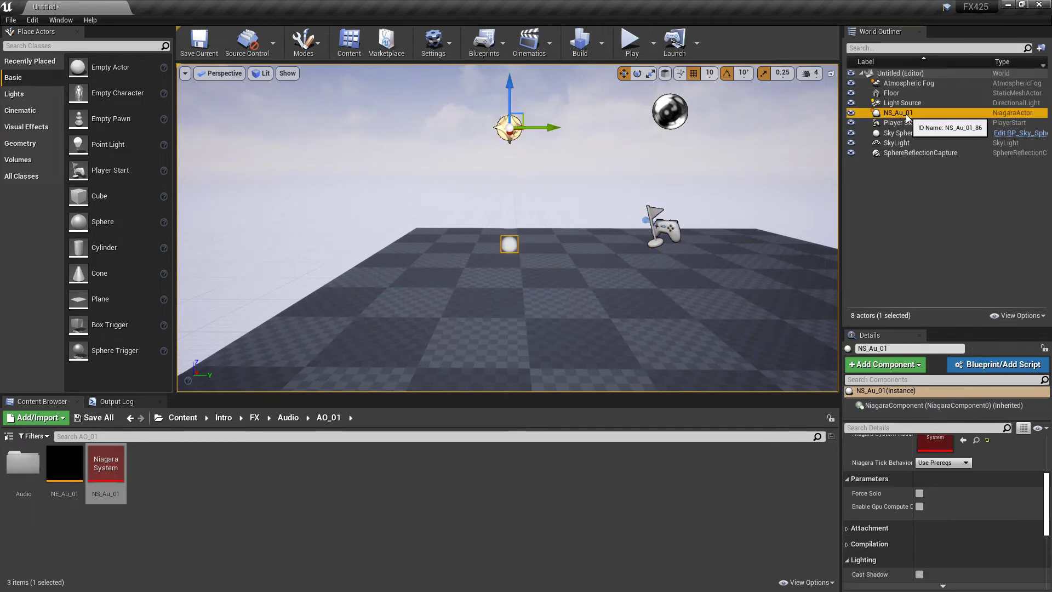
{"action": "key", "text": "Delete"}
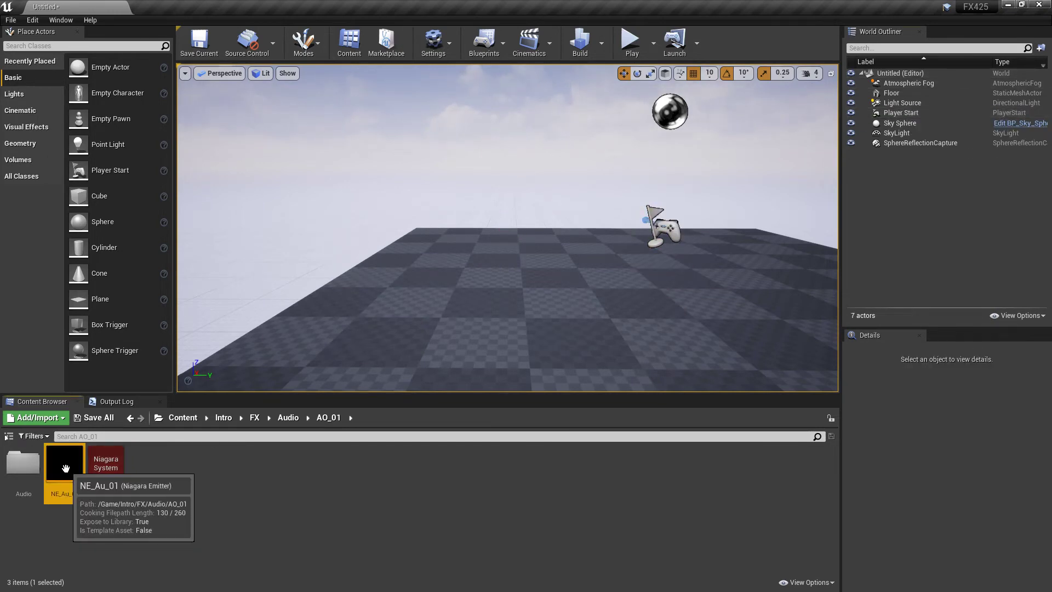
- Duplicate the Play Audio 001 module in NE_Au_01's Particle Update
{"action": "double_click", "coordinate": [64, 463]}
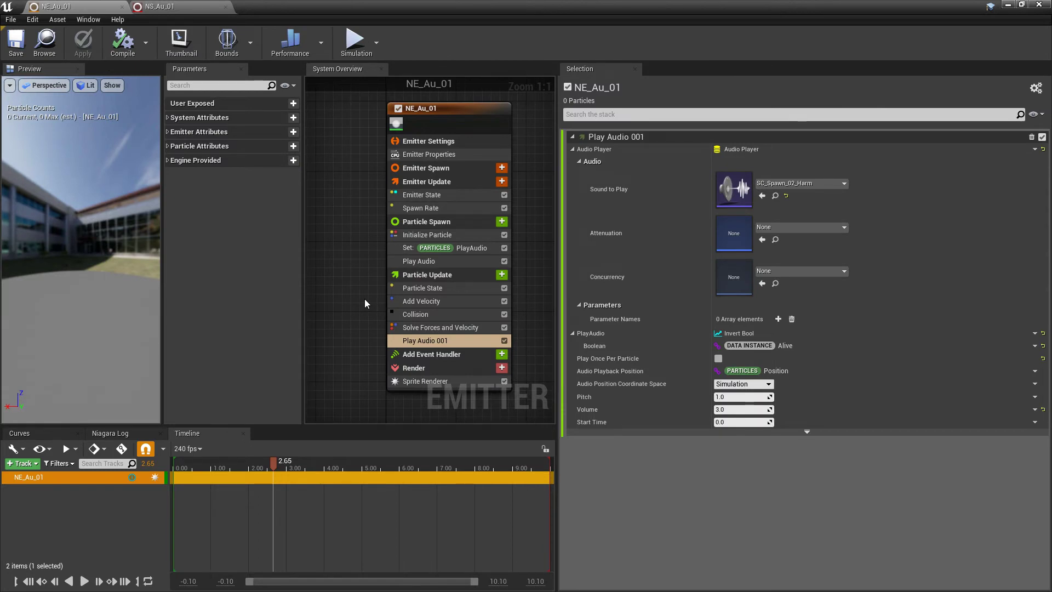
{"action": "right_click", "coordinate": [442, 340]}
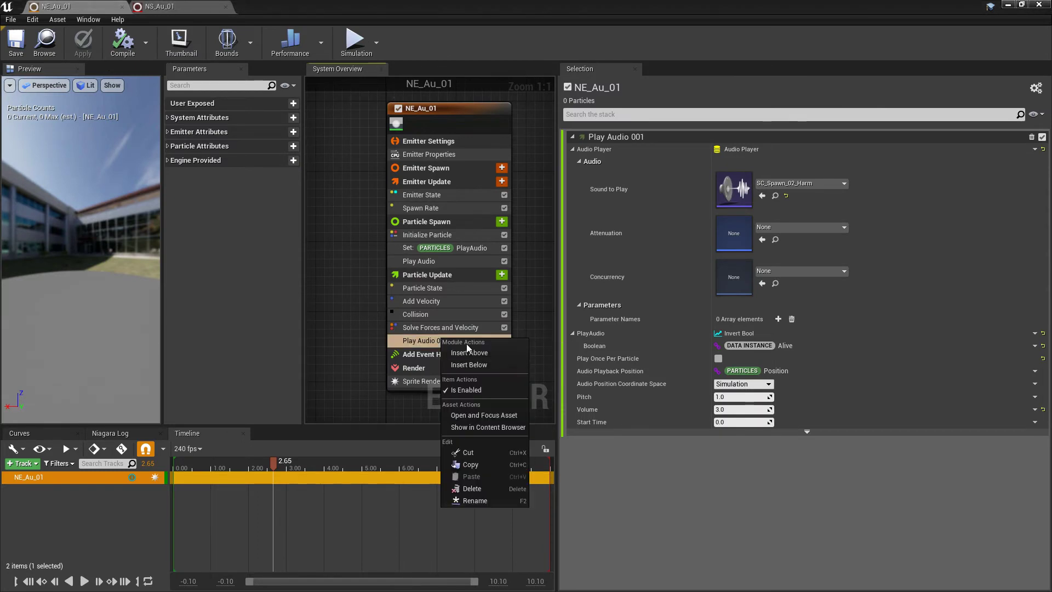
{"action": "left_click", "coordinate": [474, 463]}
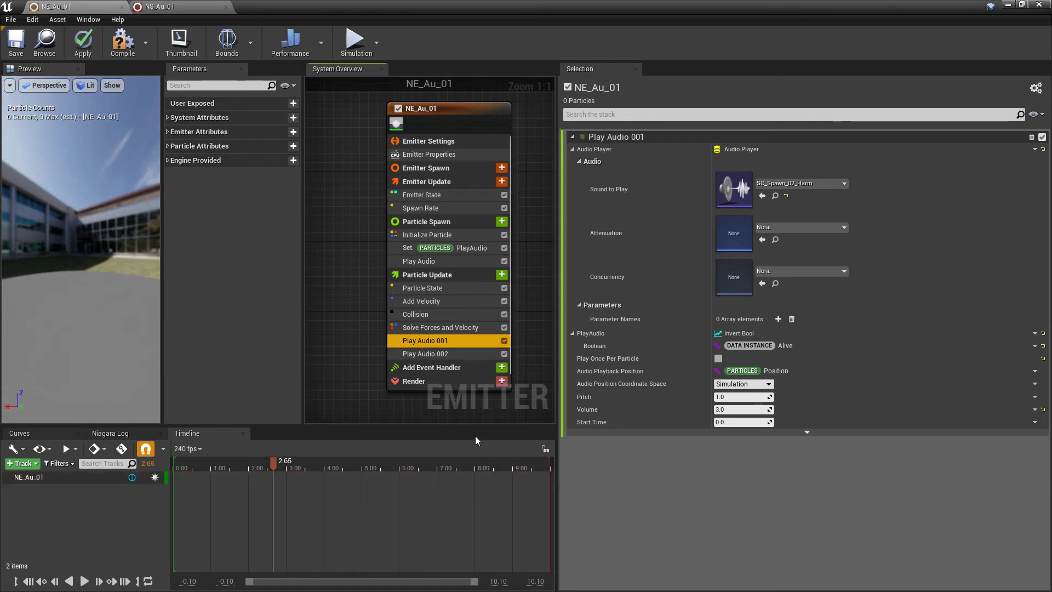
- Rename the new Play Audio 002 module to 'Play Audio Collision'
{"action": "left_click", "coordinate": [437, 354]}
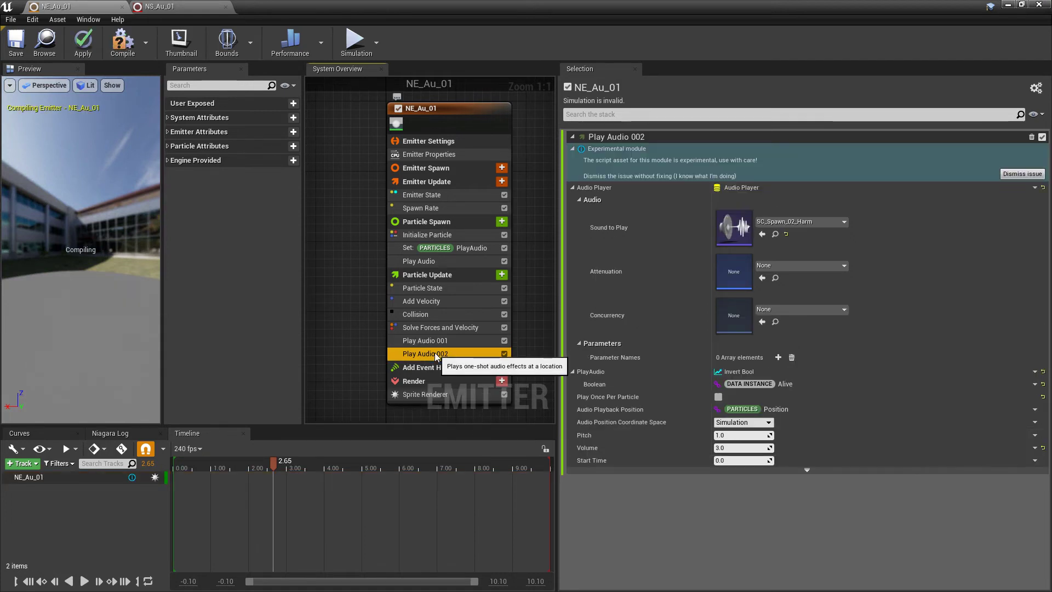
{"action": "key", "text": "F2"}
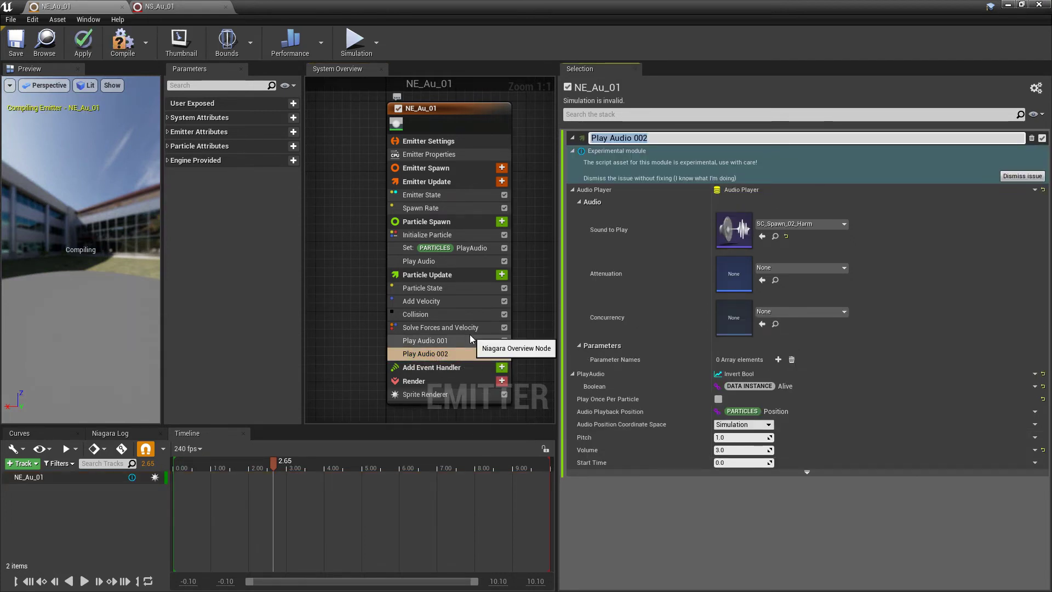
{"action": "key", "text": "End"}
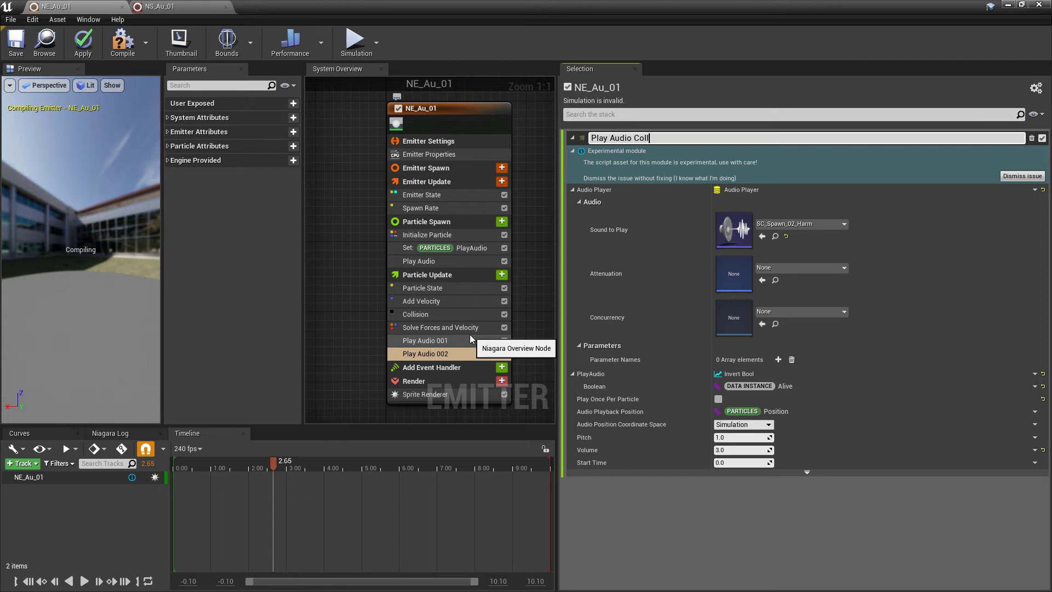
{"action": "type", "text": "Collision"}
{"action": "key", "text": "Return"}
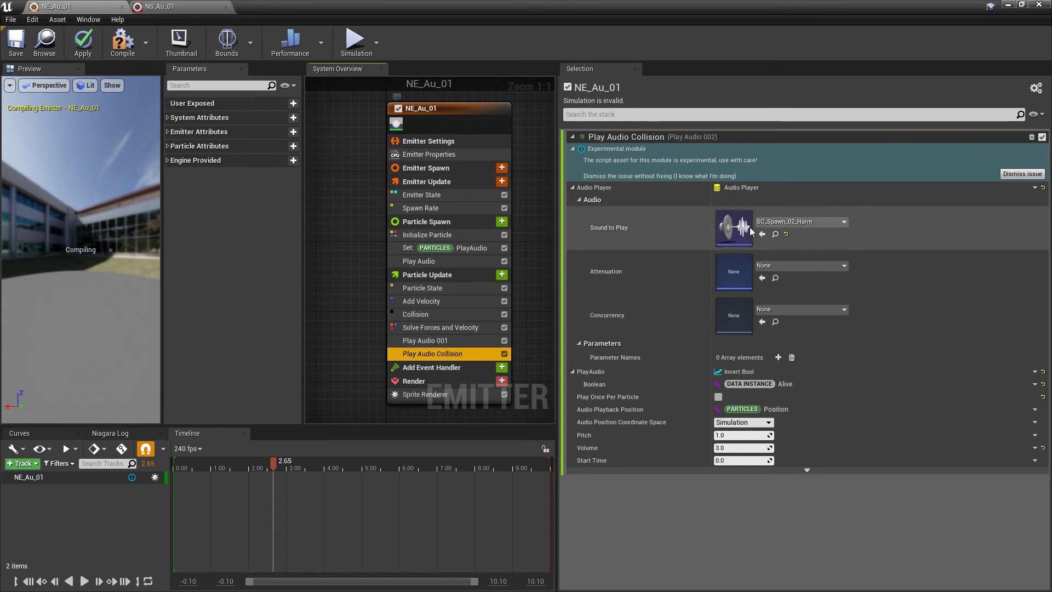
- Make Play Audio Collision play SC_Spawn_01 and set its Volume to 1.0
{"action": "left_click", "coordinate": [814, 222]}
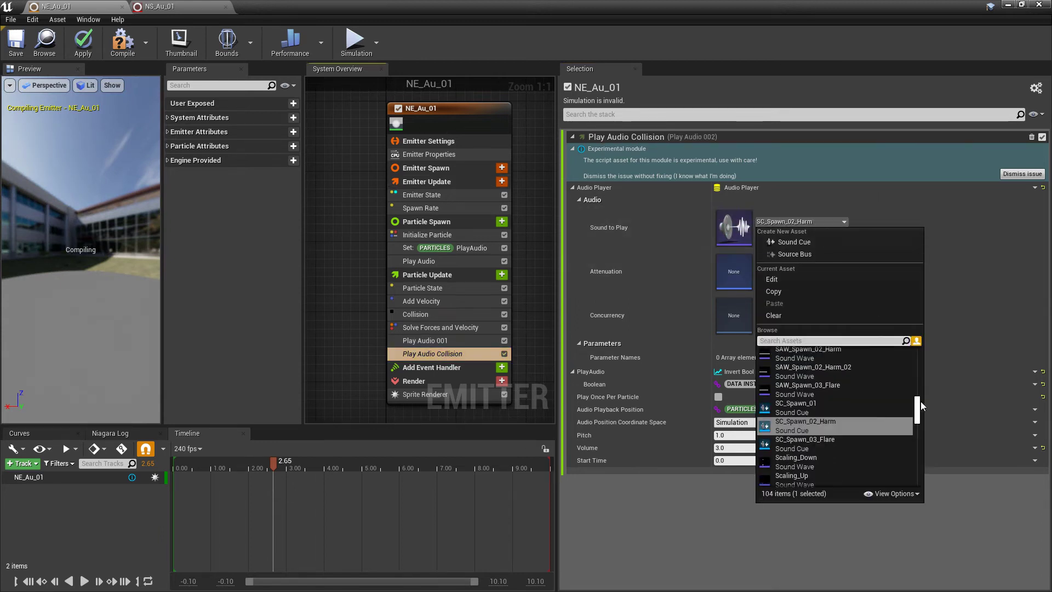
{"action": "type", "text": "SC_"}
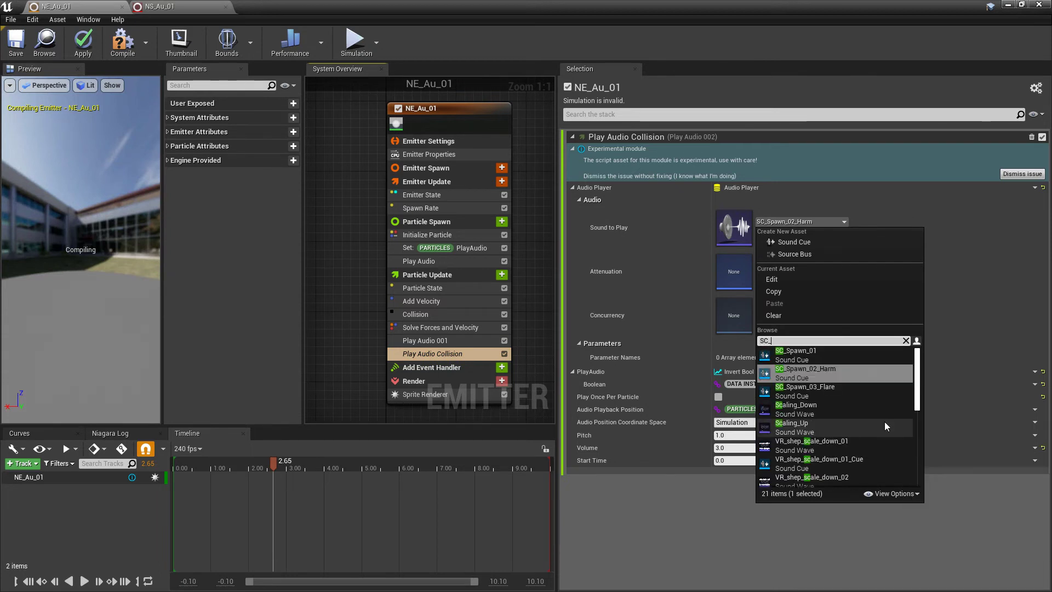
{"action": "left_click", "coordinate": [818, 354]}
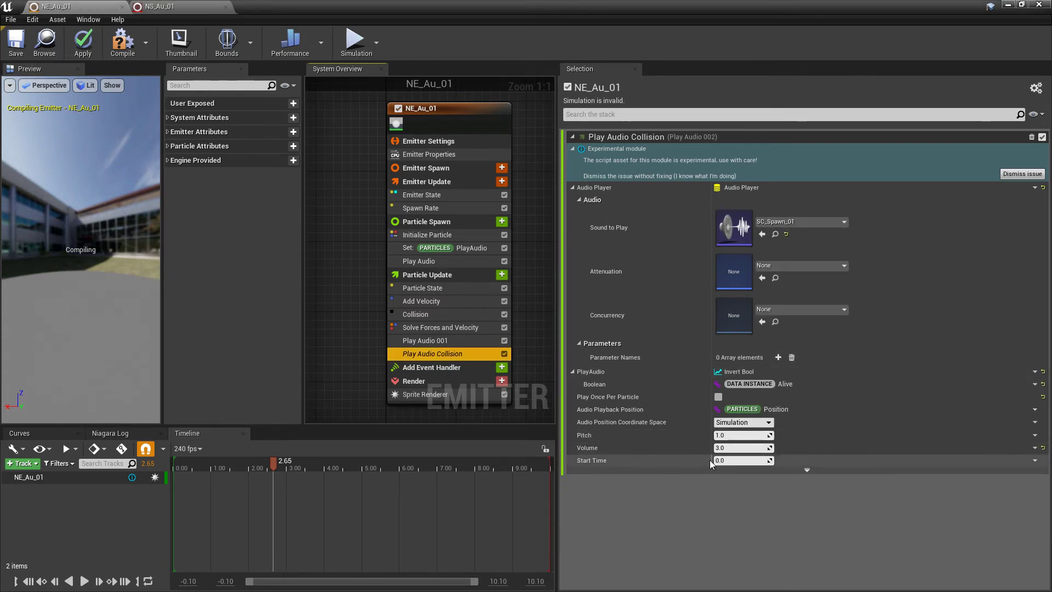
{"action": "left_click", "coordinate": [742, 448]}
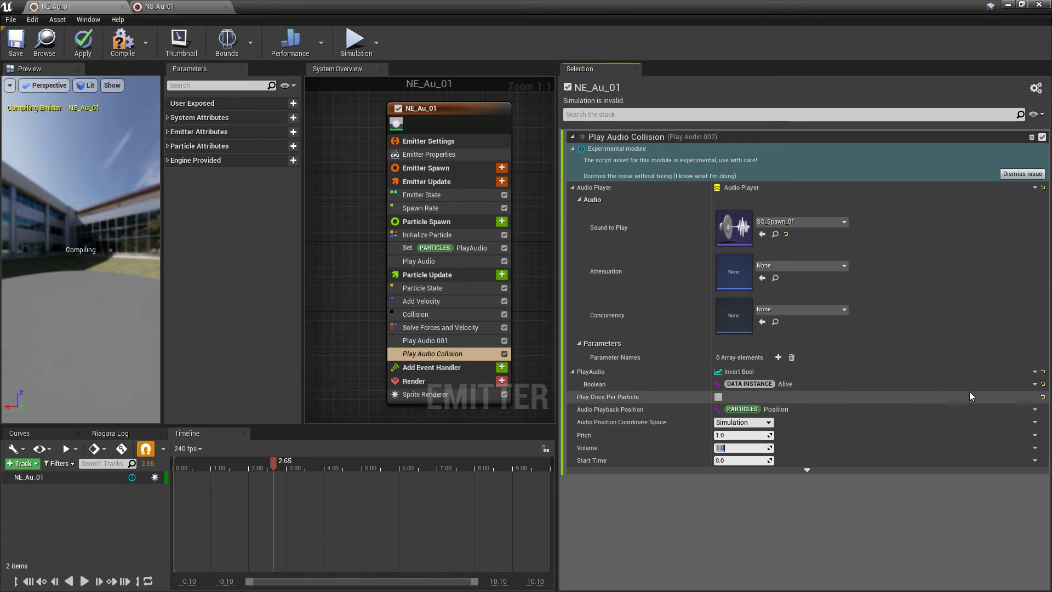
- Feed the Boolean input from the Collision module's CollisionValid output
{"action": "left_click", "coordinate": [1032, 384]}
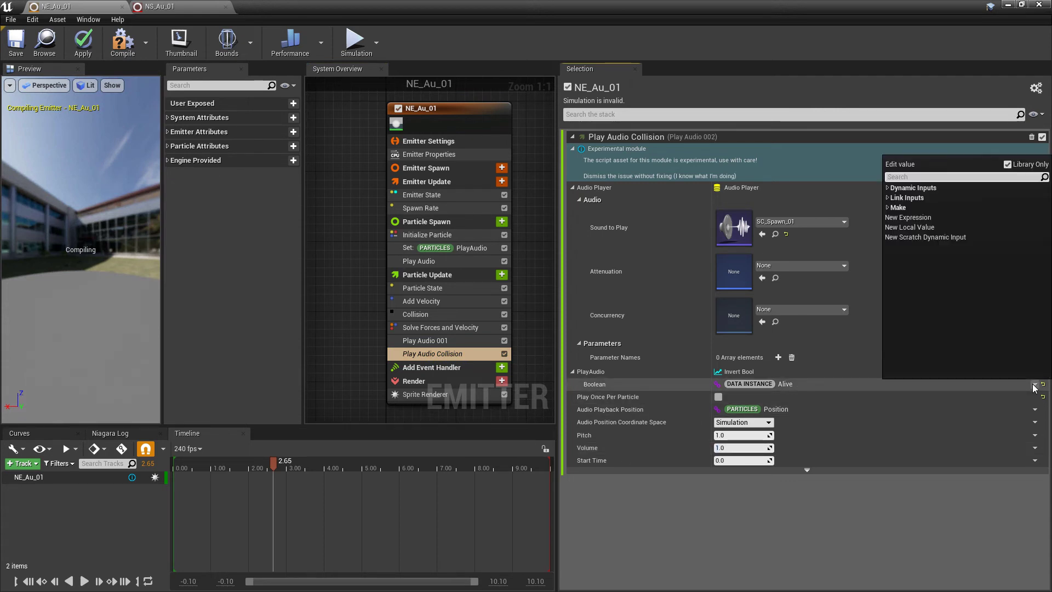
{"action": "type", "text": "Coll"}
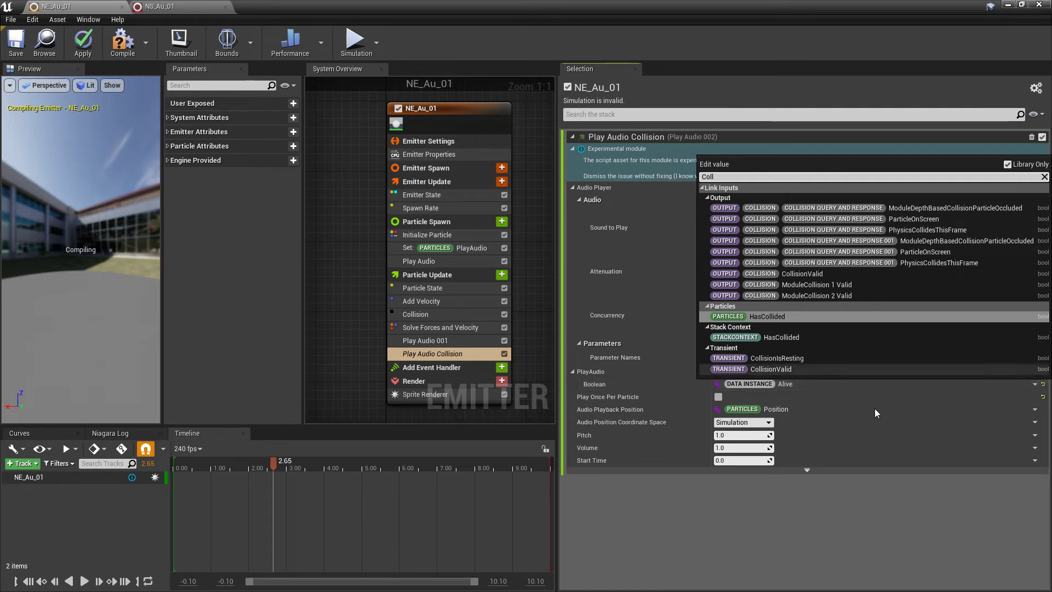
{"action": "left_click", "coordinate": [799, 272]}
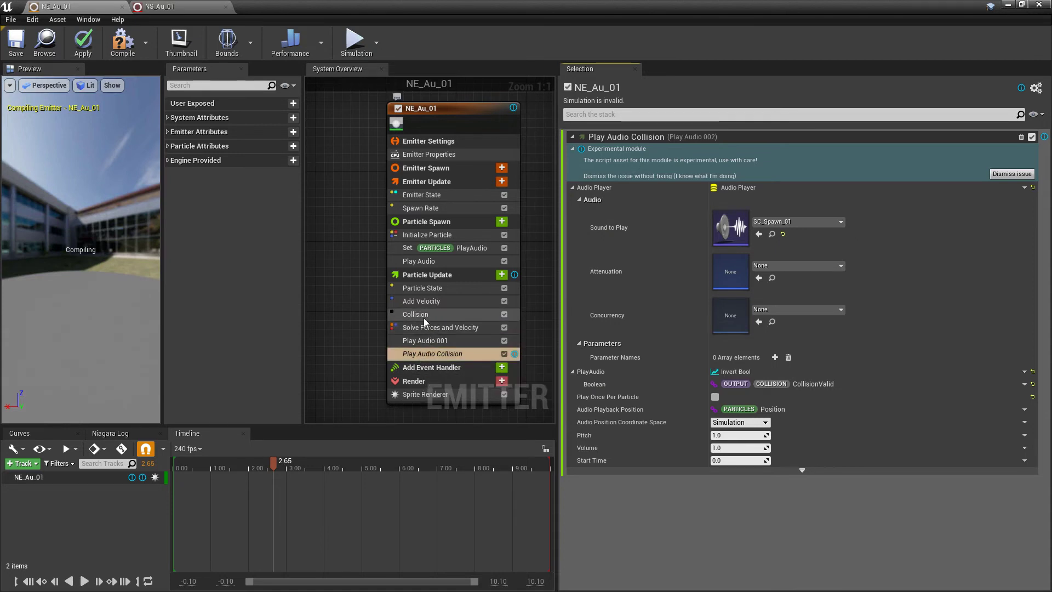
- Save the emitter, then place NS_Au_01 in the level and raise it high above the floor
{"action": "left_click", "coordinate": [429, 355]}
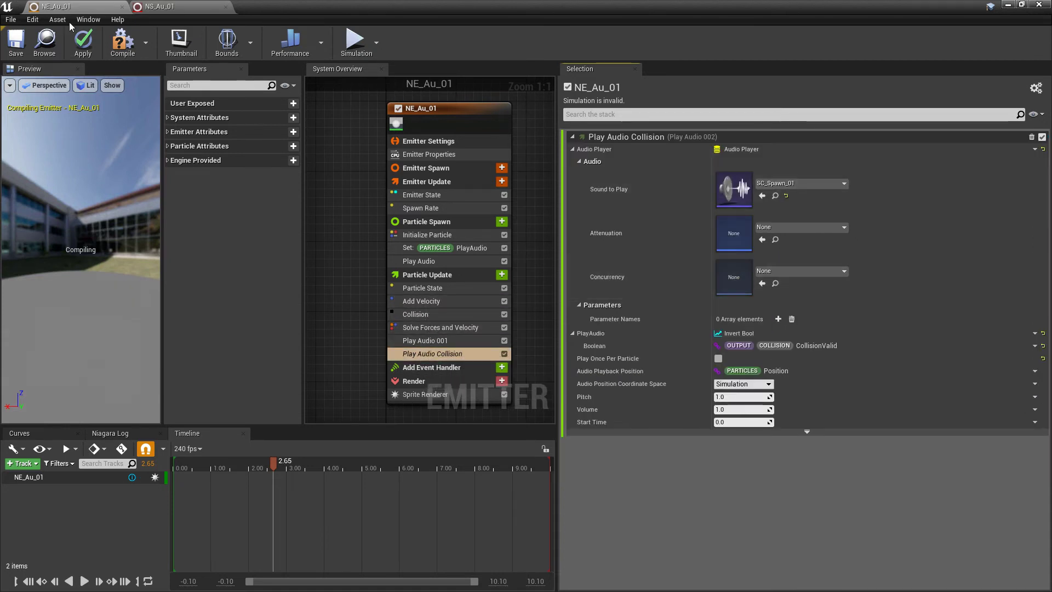
{"action": "left_click", "coordinate": [16, 42]}
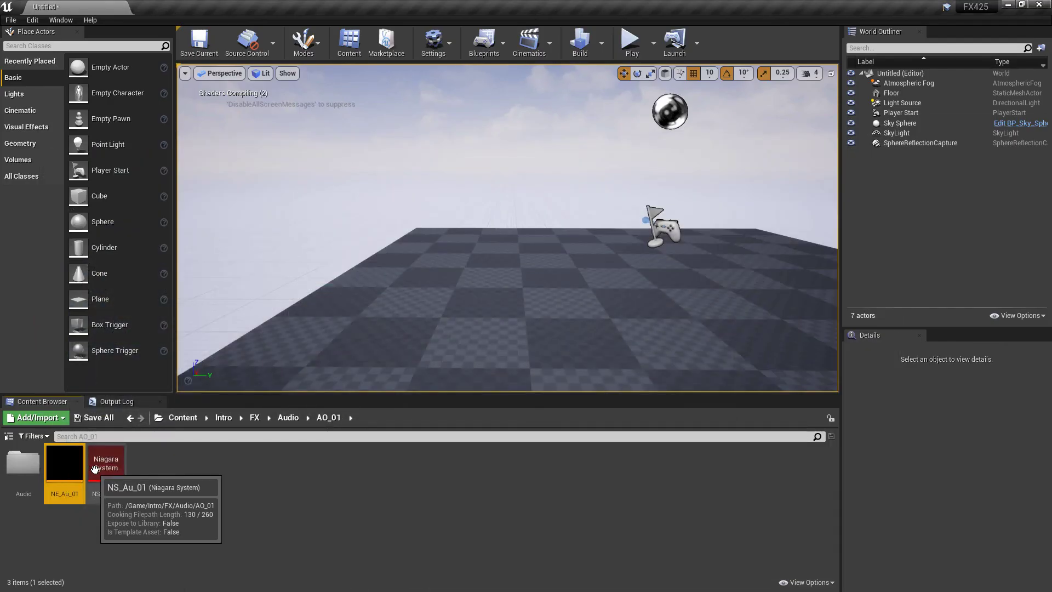
{"action": "left_click_drag", "start_coordinate": [94, 468], "coordinate": [500, 271]}
{"action": "left_click_drag", "start_coordinate": [503, 229], "coordinate": [504, 99]}
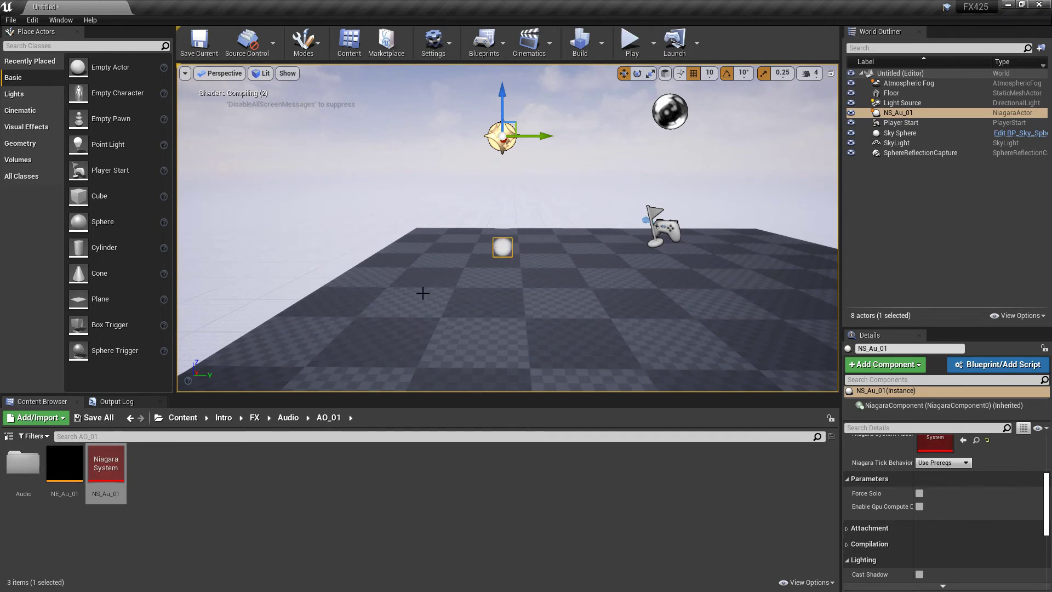
- Reframe the view and delete the NS_Au_01 test actor from the level
{"action": "right_click_drag", "start_coordinate": [422, 291], "coordinate": [488, 289]}
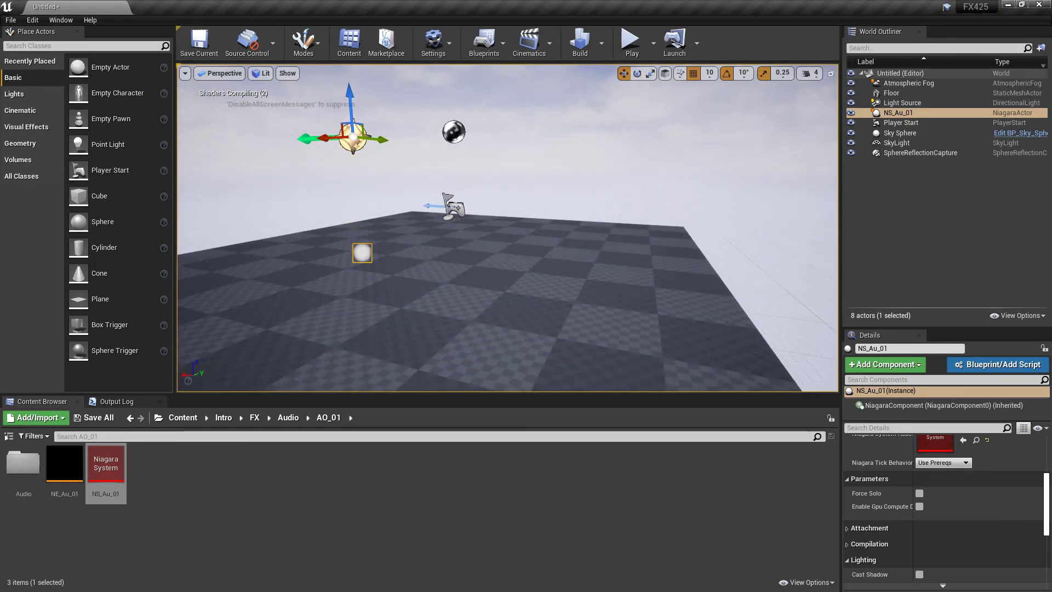
{"action": "left_click", "coordinate": [902, 105]}
{"action": "left_click", "coordinate": [891, 114]}
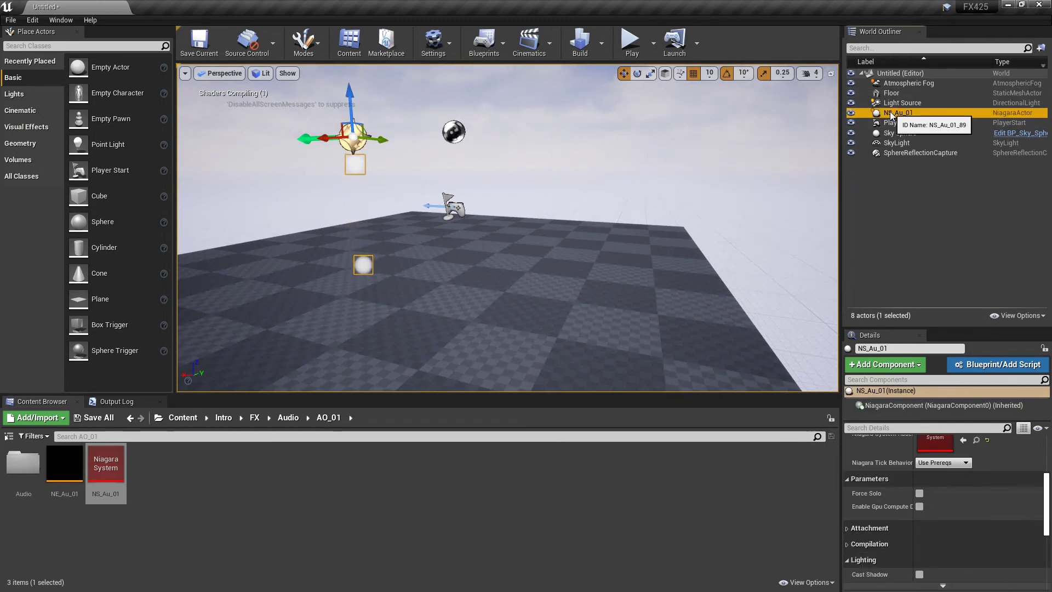
{"action": "key", "text": "Delete"}
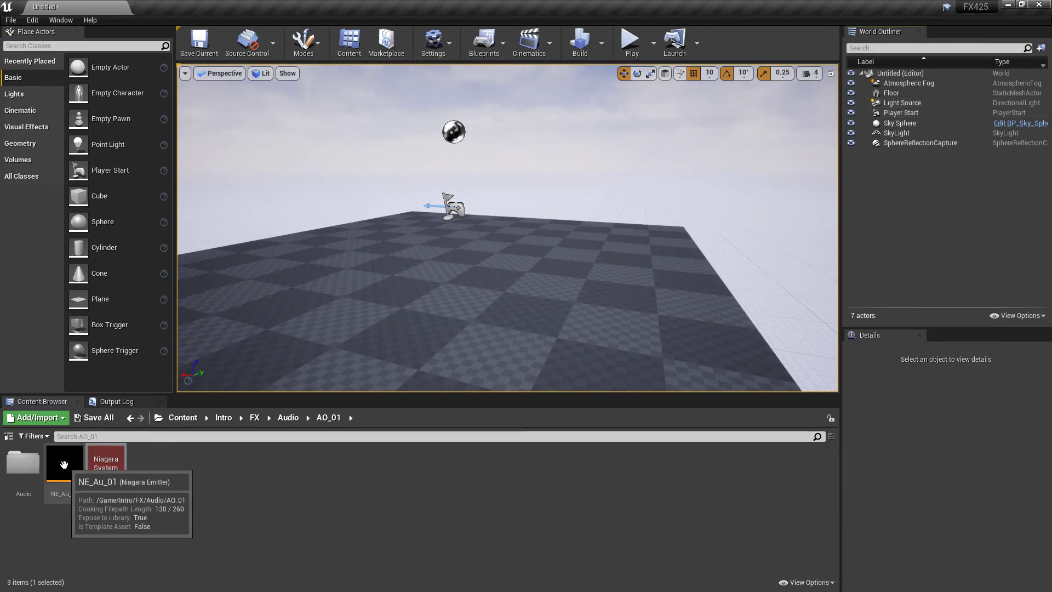
- In NE_Au_01, reset PlayAudio, link it straight to Collision CollisionValid, and save
{"action": "double_click", "coordinate": [64, 465]}
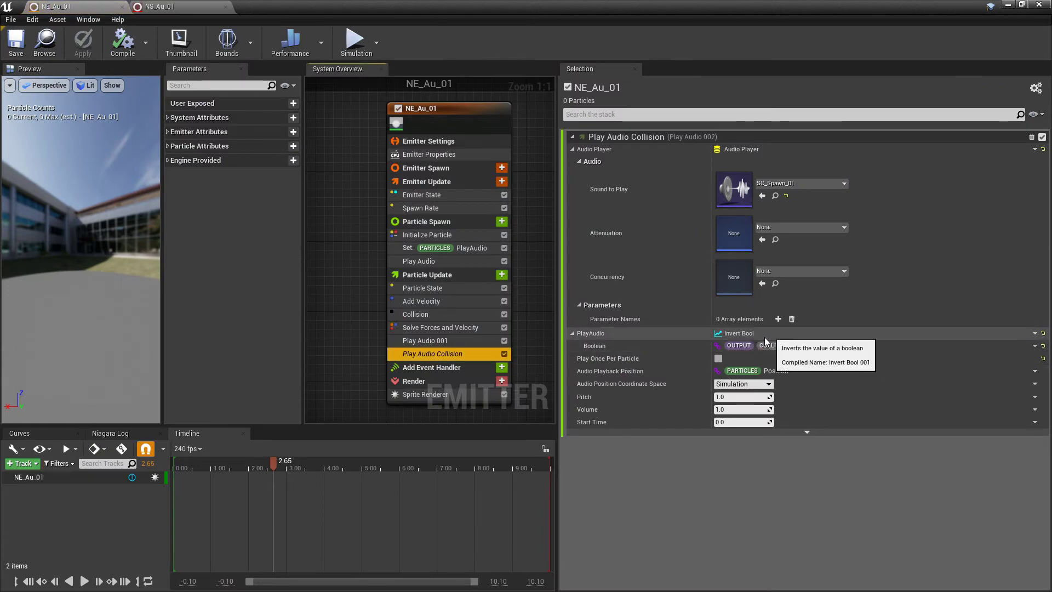
{"action": "left_click", "coordinate": [1042, 334]}
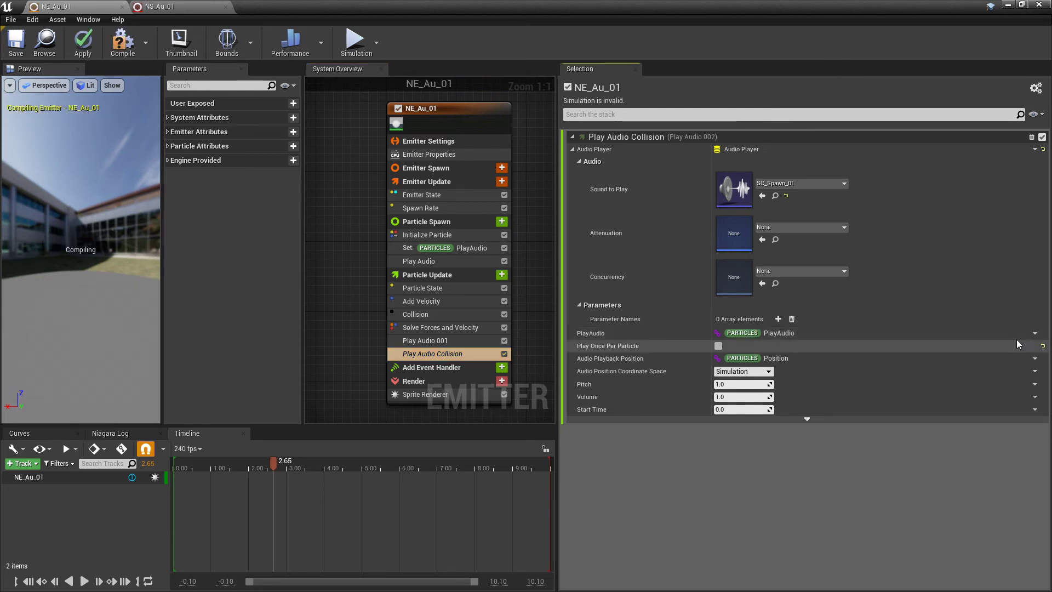
{"action": "left_click", "coordinate": [1034, 333]}
{"action": "type", "text": "Col"}
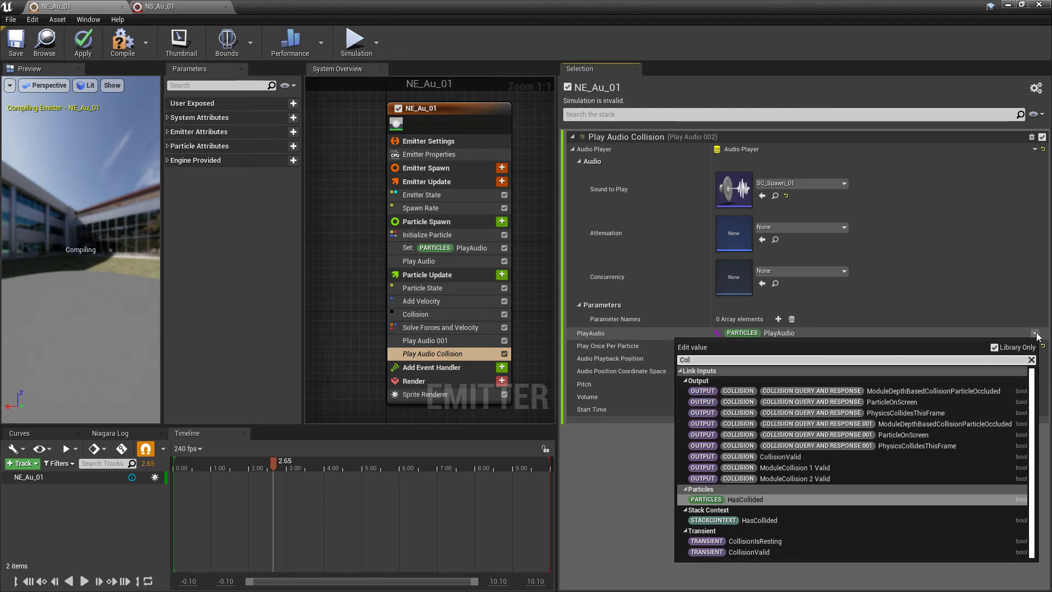
{"action": "left_click", "coordinate": [796, 458]}
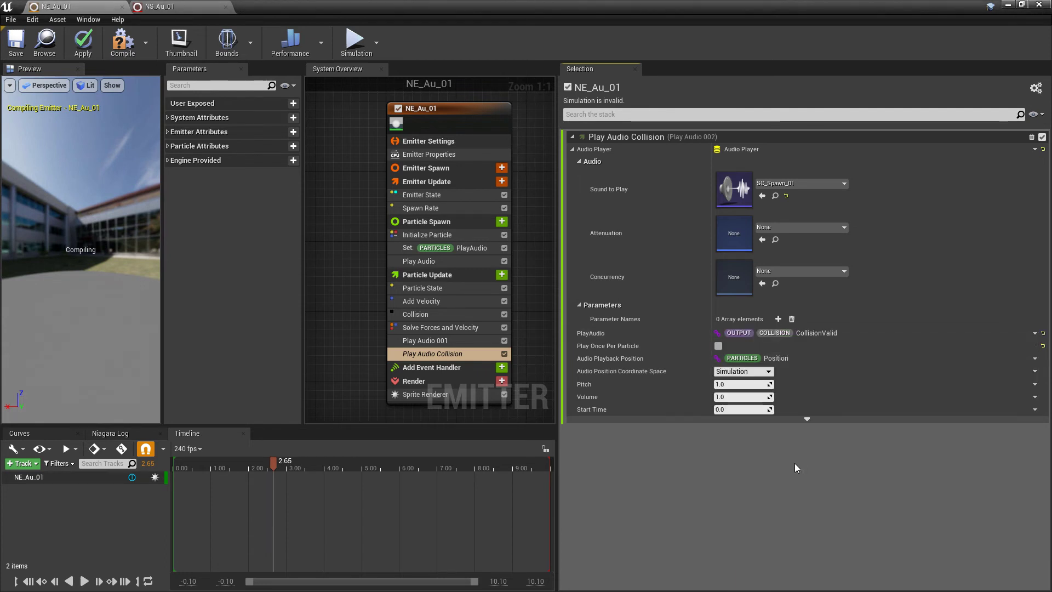
{"action": "left_click", "coordinate": [16, 43]}
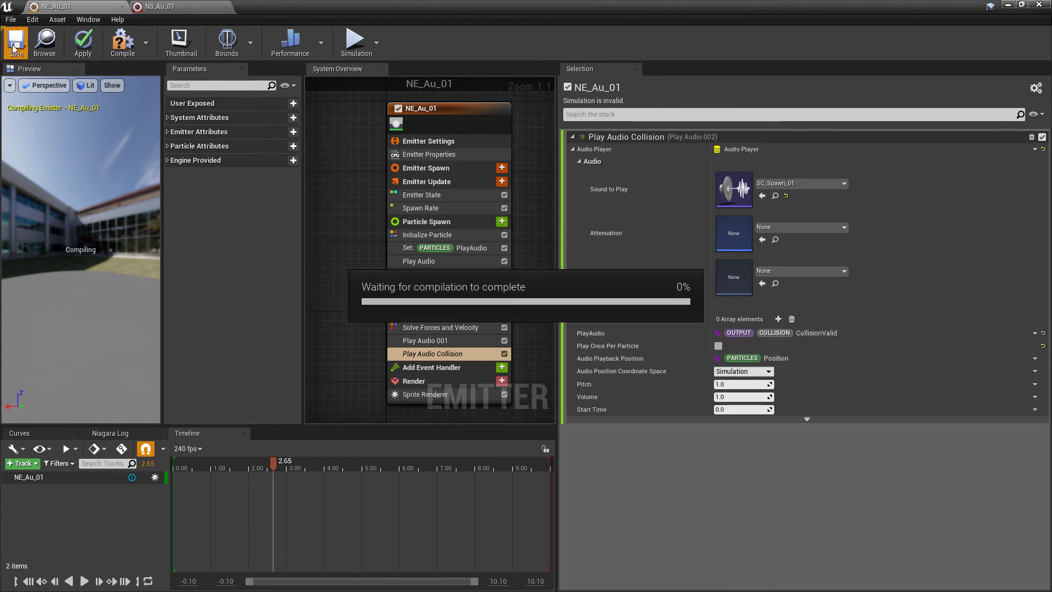
- Save the NS_Au_01 system, then drop it into the level and lift it into the air
{"action": "left_click", "coordinate": [181, 7]}
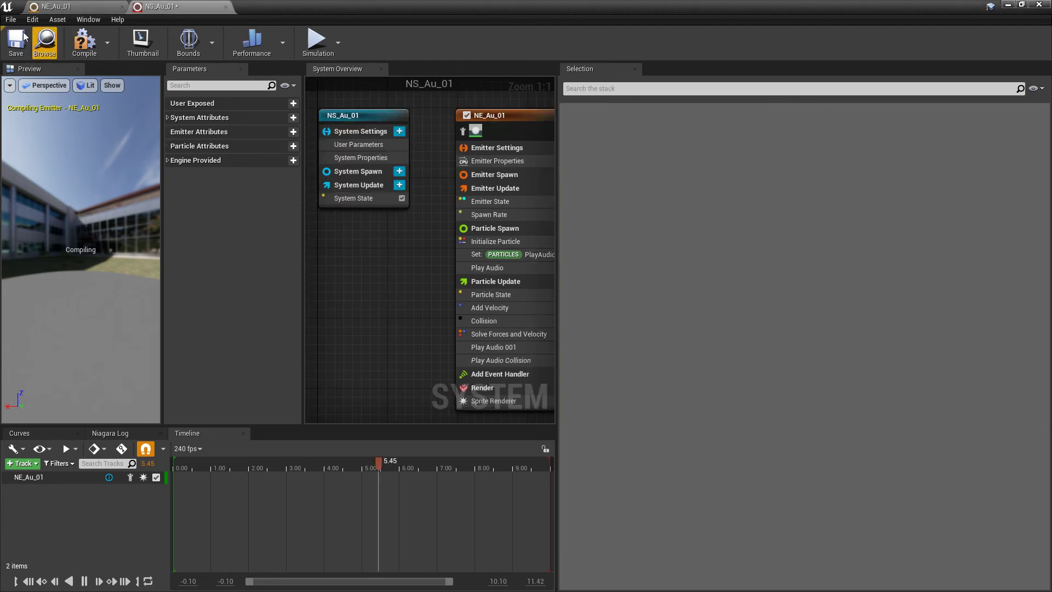
{"action": "left_click", "coordinate": [16, 44]}
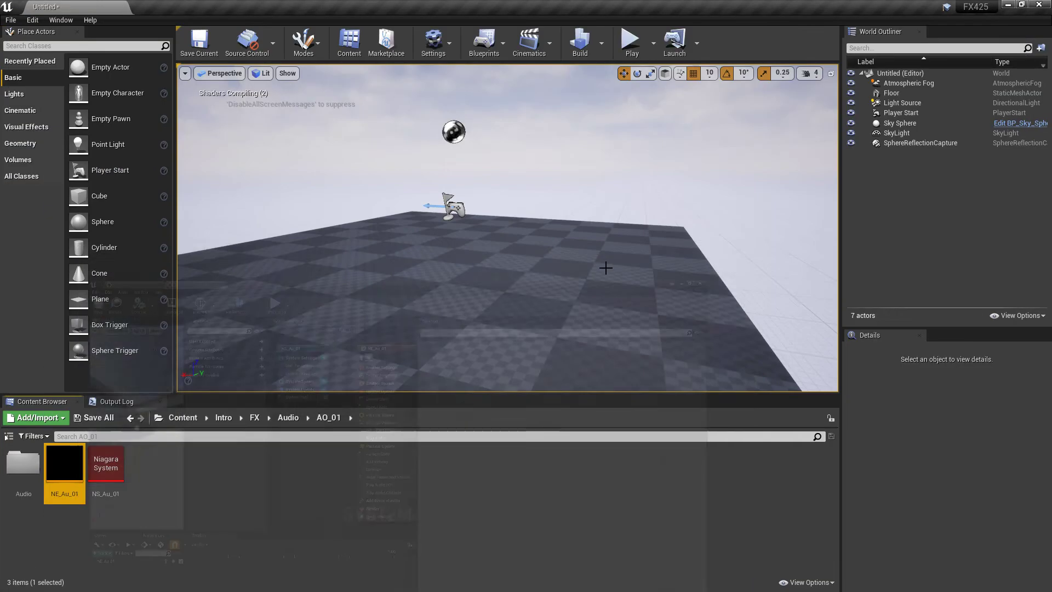
{"action": "left_click_drag", "start_coordinate": [106, 465], "coordinate": [394, 199]}
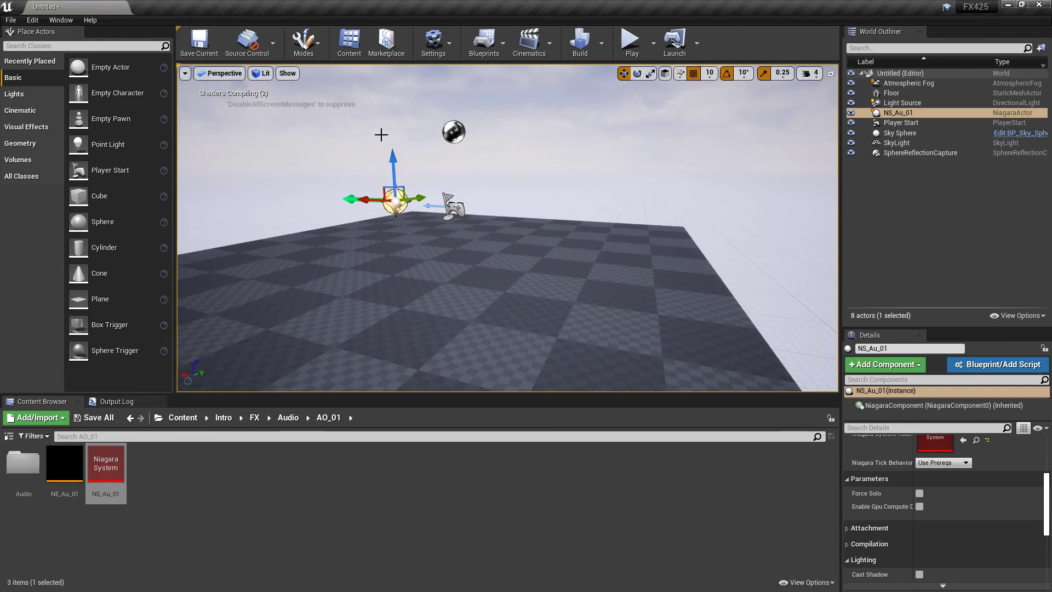
{"action": "left_click_drag", "start_coordinate": [393, 164], "coordinate": [391, 103]}
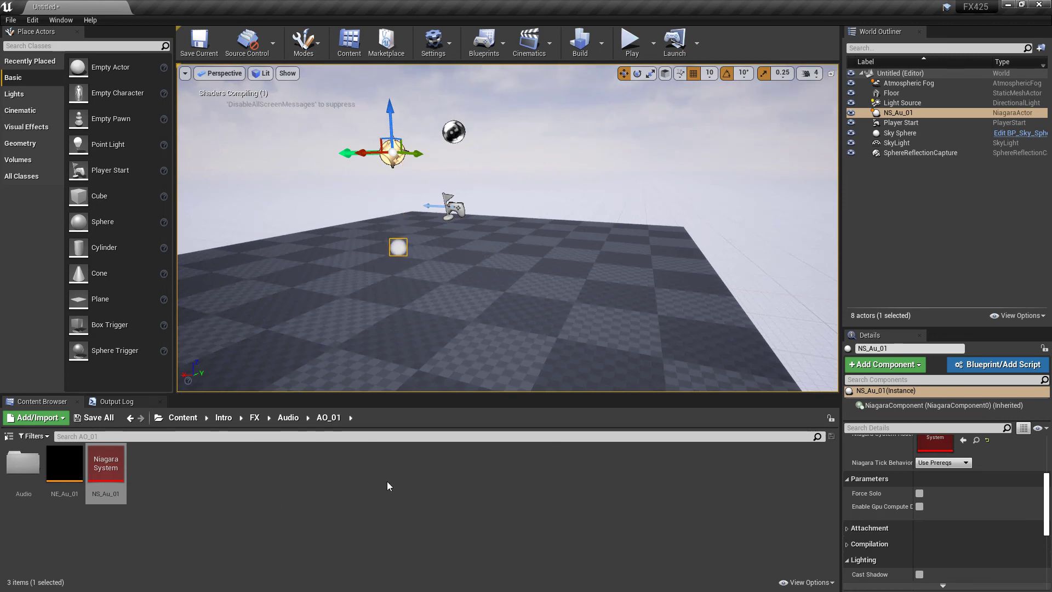
- After watching it play, delete the NS_Au_01 test actor from the level
{"action": "left_click", "coordinate": [901, 122]}
{"action": "left_click", "coordinate": [911, 113]}
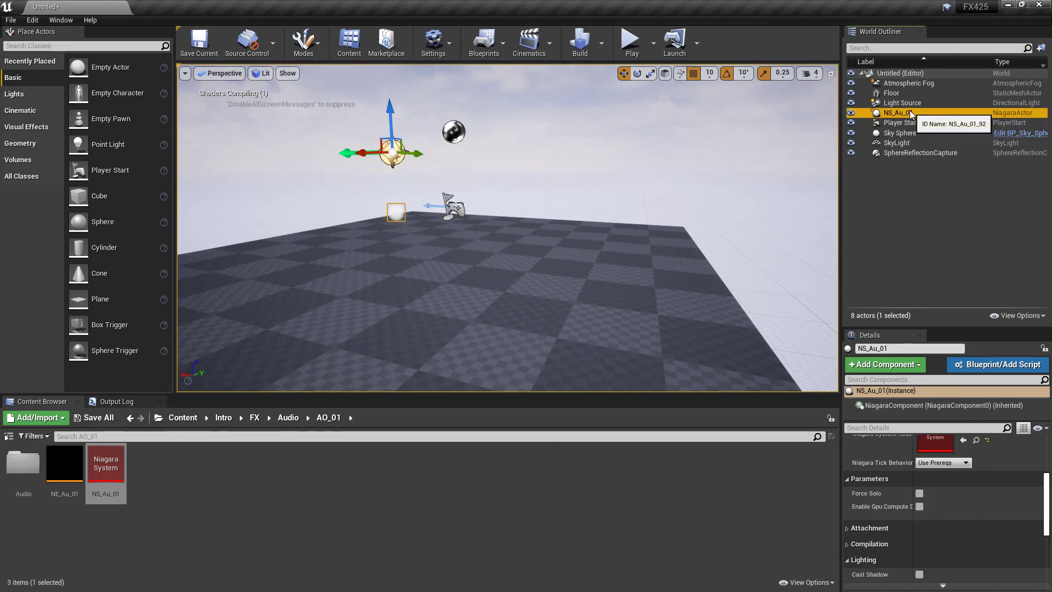
{"action": "key", "text": "Delete"}
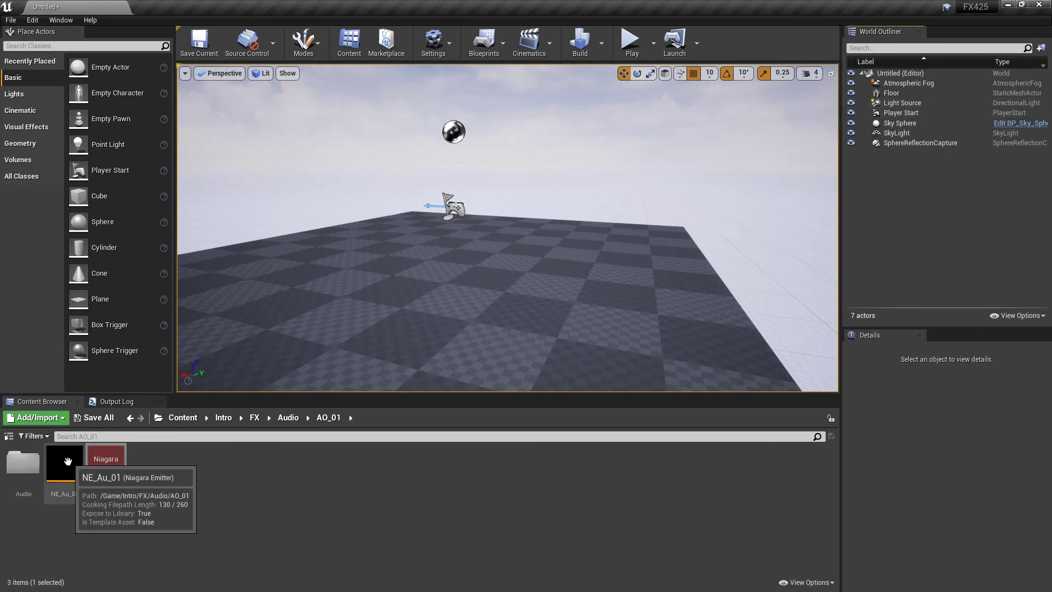
- In NE_Au_01, switch the collision sound's Volume to Float from Curve
{"action": "double_click", "coordinate": [52, 482]}
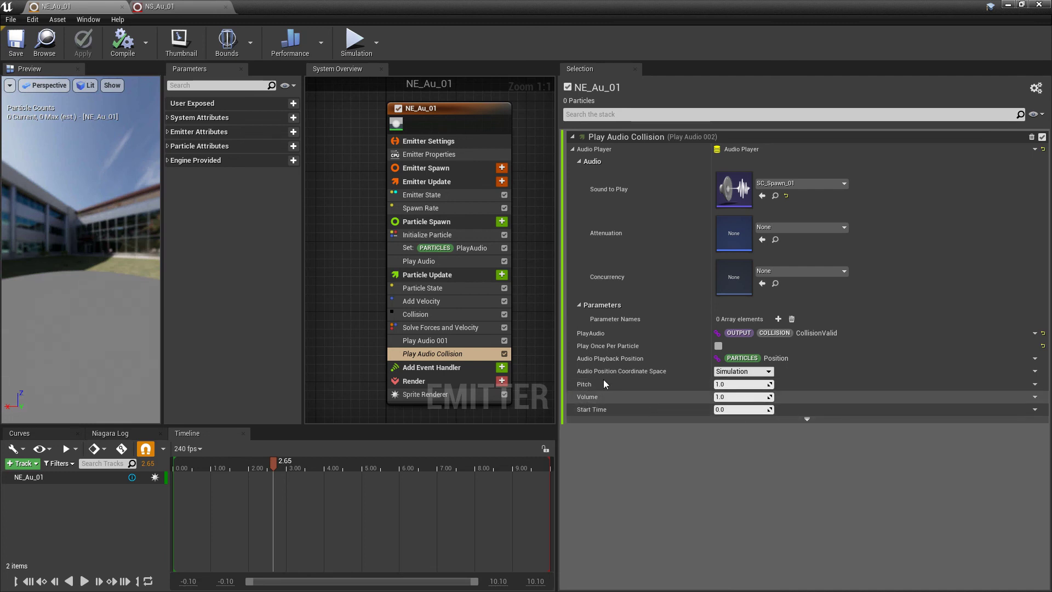
{"action": "left_click", "coordinate": [1035, 397]}
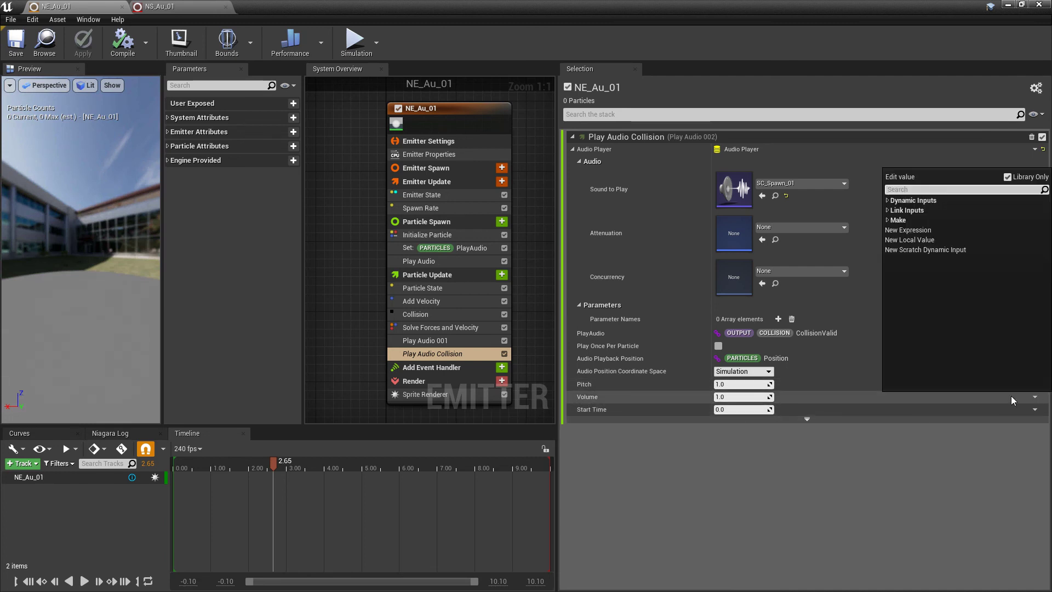
{"action": "type", "text": "curve"}
{"action": "key", "text": "Return"}
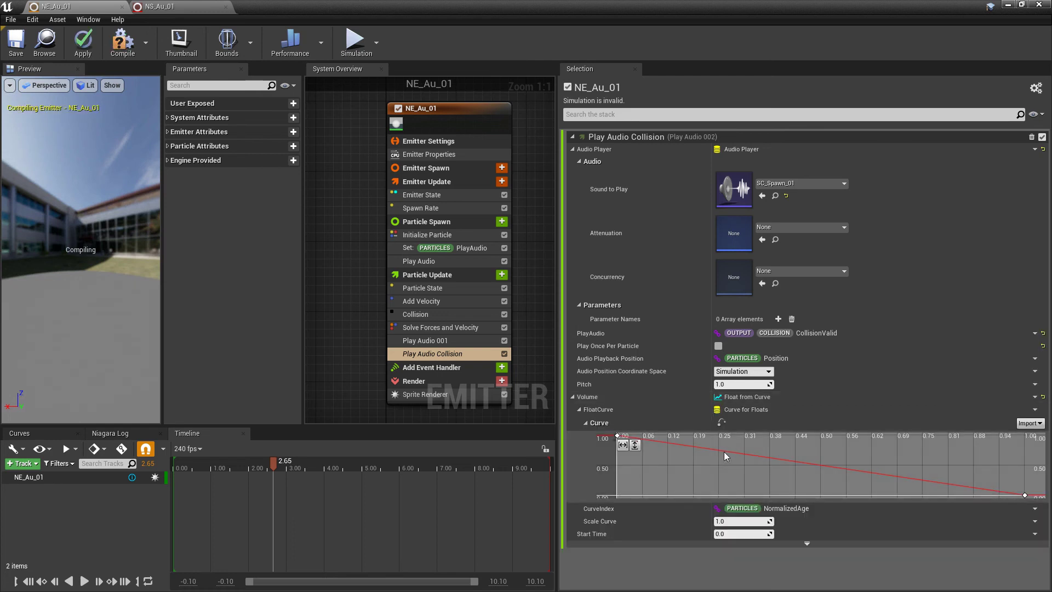
- Add a key on the Volume curve with value 1.0
{"action": "mouse_move", "coordinate": [724, 451]}
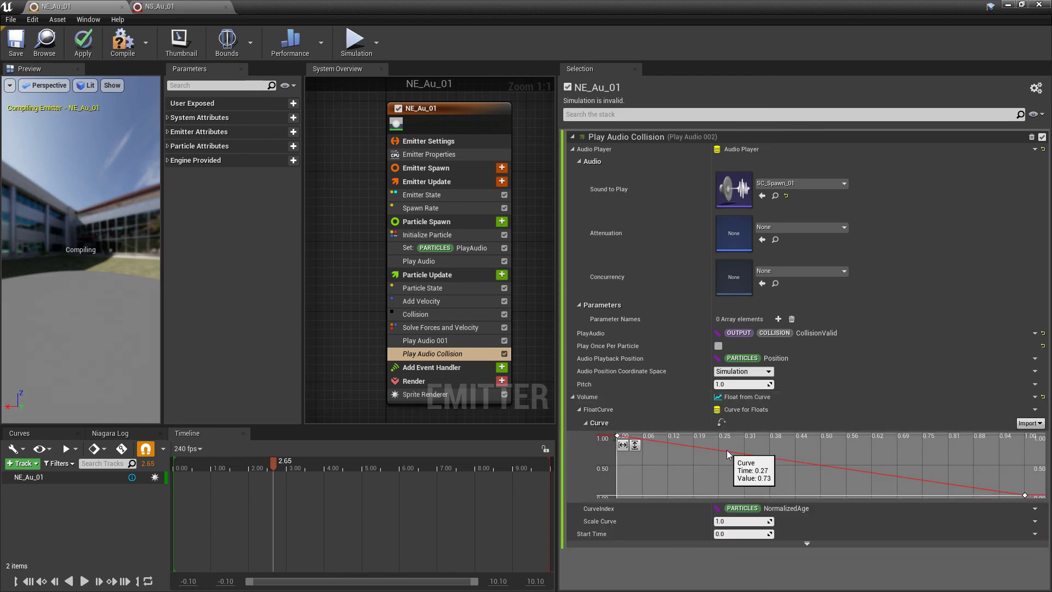
{"action": "right_click", "coordinate": [726, 450]}
{"action": "left_click", "coordinate": [754, 466]}
{"action": "left_click", "coordinate": [738, 444]}
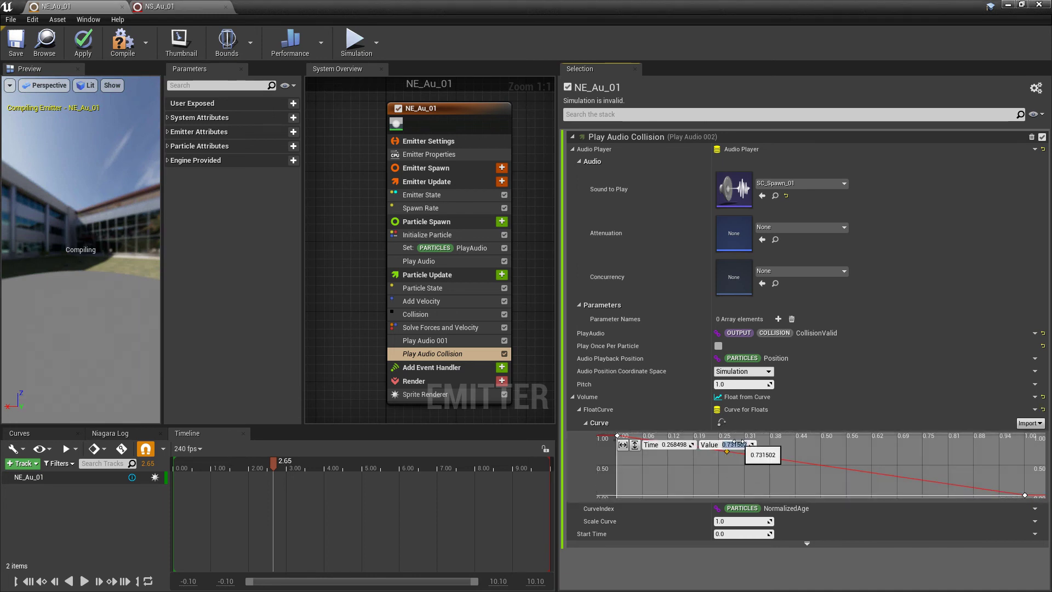
{"action": "type", "text": "1"}
{"action": "key", "text": "Return"}
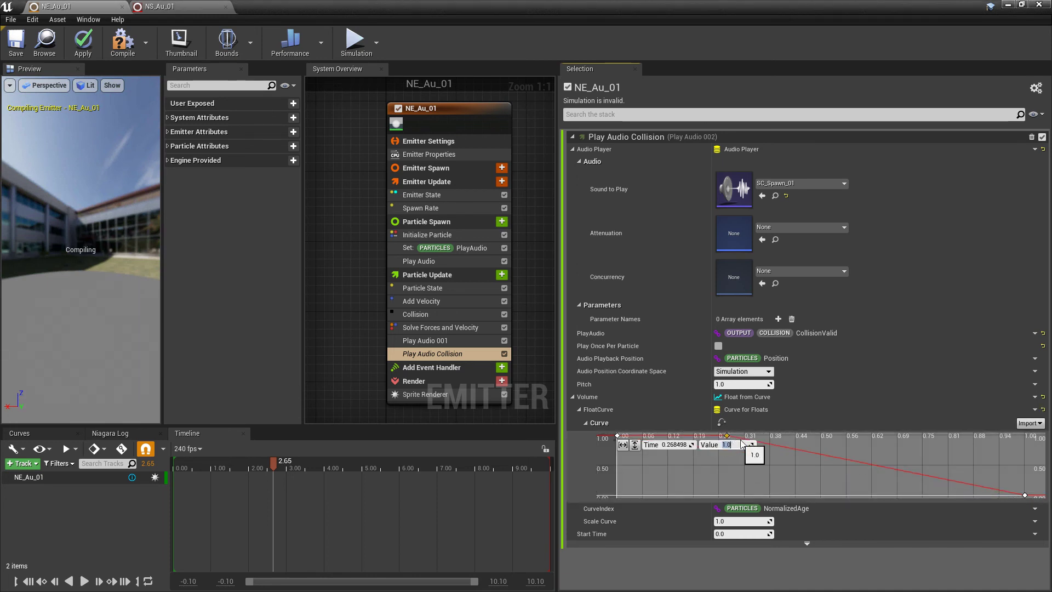
- Move the key to about 0.56, keep it at 1.0, and give it smooth Auto interpolation
{"action": "left_click_drag", "start_coordinate": [733, 437], "coordinate": [844, 437]}
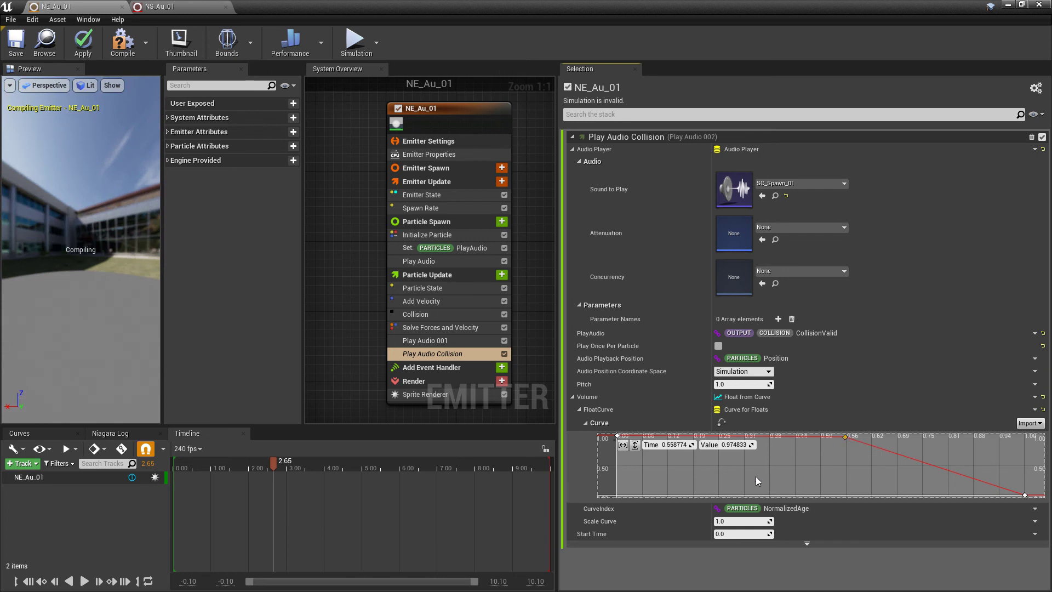
{"action": "type", "text": "1"}
{"action": "key", "text": "Return"}
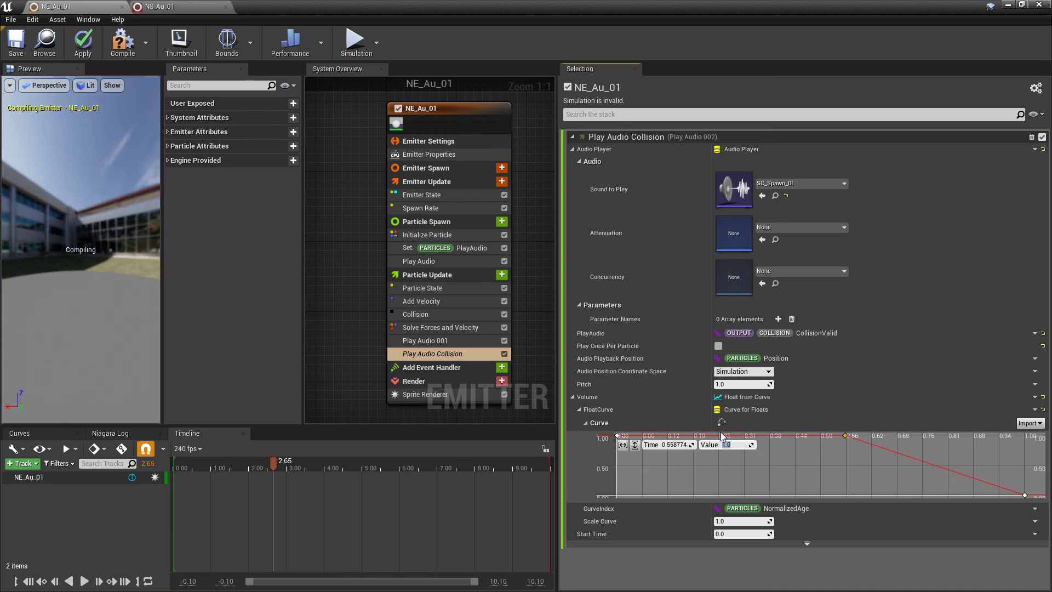
{"action": "right_click", "coordinate": [847, 438]}
{"action": "left_click", "coordinate": [879, 448]}
- Save NE_Au_01 and NS_Au_01, then place NS_Au_01 in the level lifted high above the floor
{"action": "left_click", "coordinate": [15, 44]}
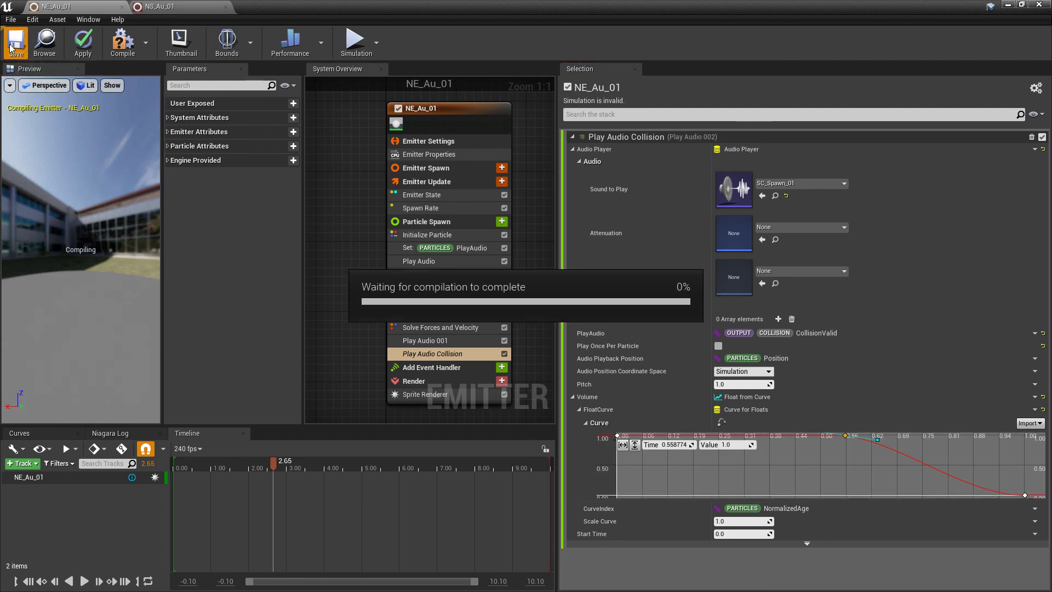
{"action": "left_click", "coordinate": [164, 6]}
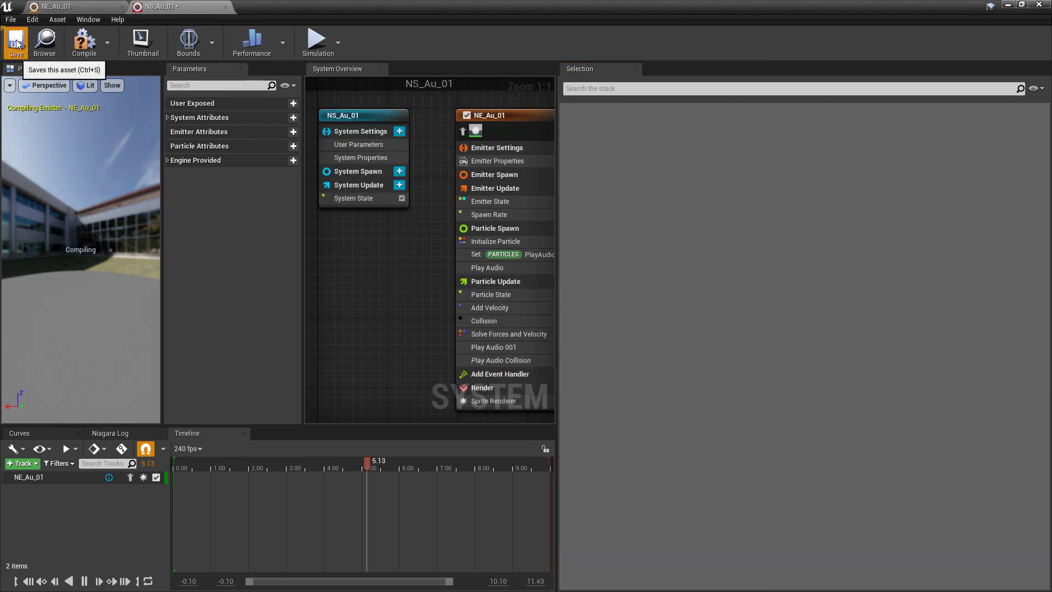
{"action": "left_click", "coordinate": [17, 44]}
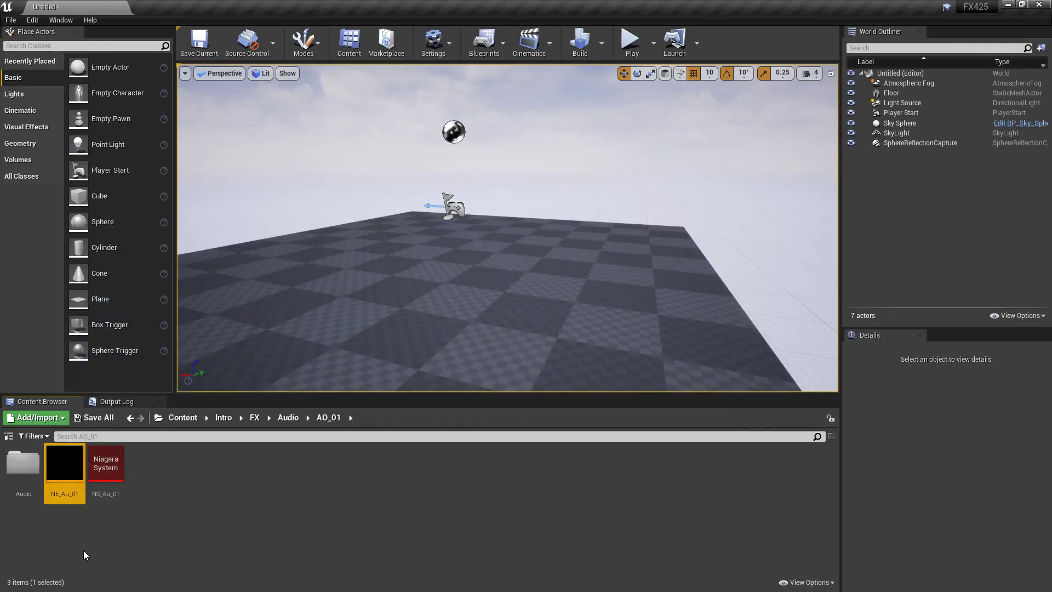
{"action": "left_click_drag", "start_coordinate": [158, 465], "coordinate": [381, 270]}
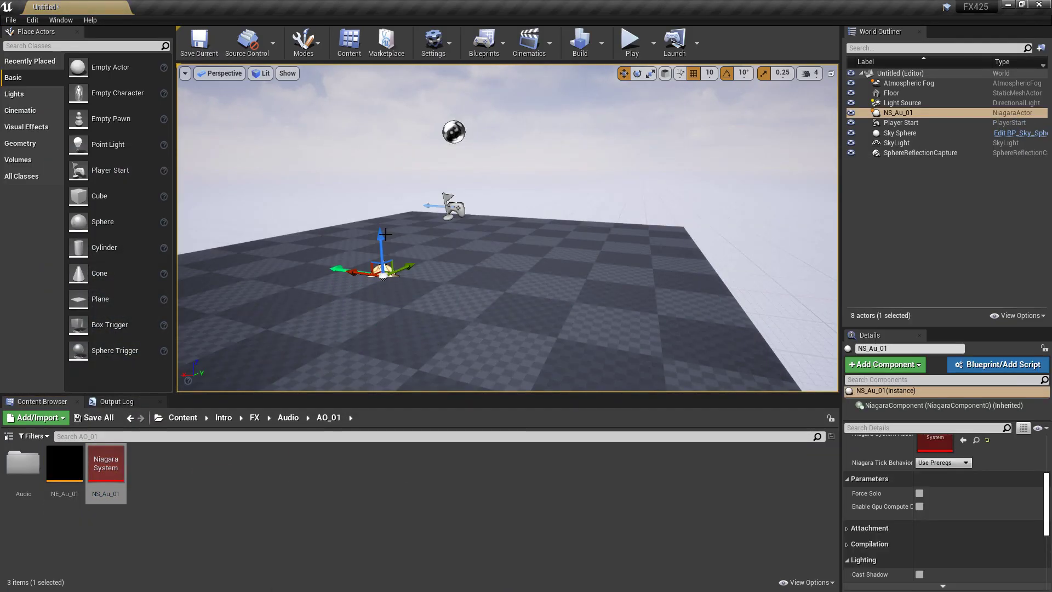
{"action": "left_click_drag", "start_coordinate": [383, 232], "coordinate": [367, 88]}
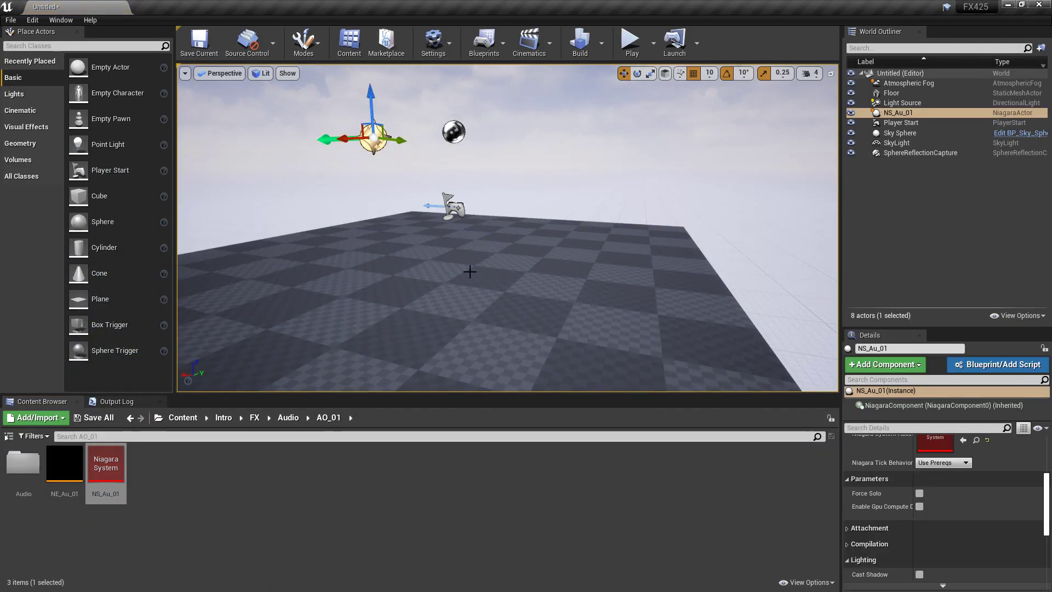